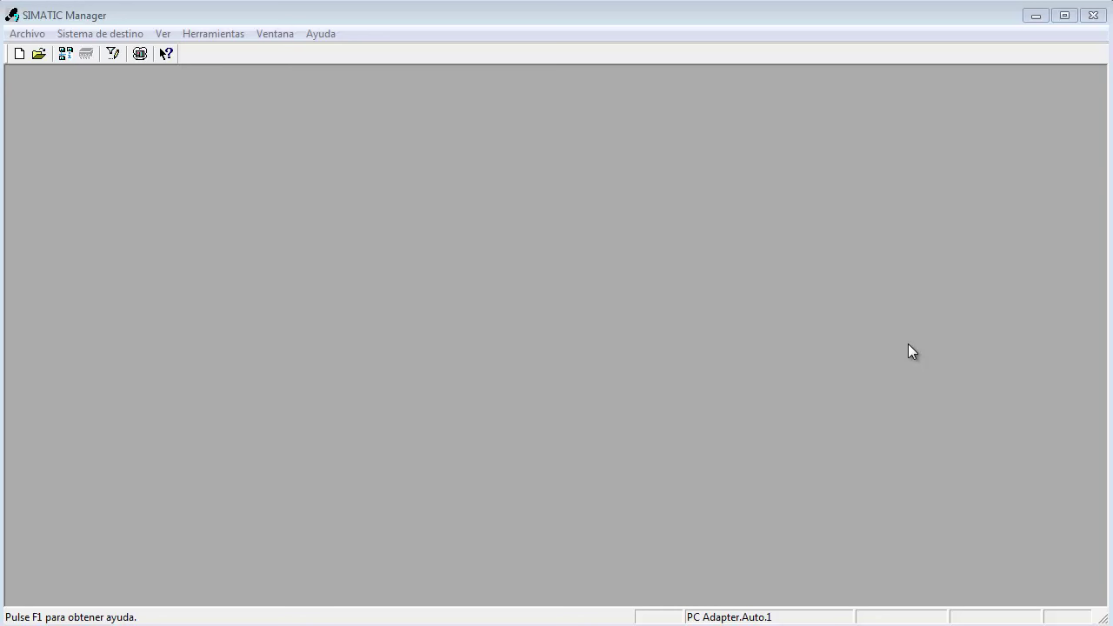
Create a new project named Ejemplo_Profibus_CP in the default project folder.
left_click(19, 53)
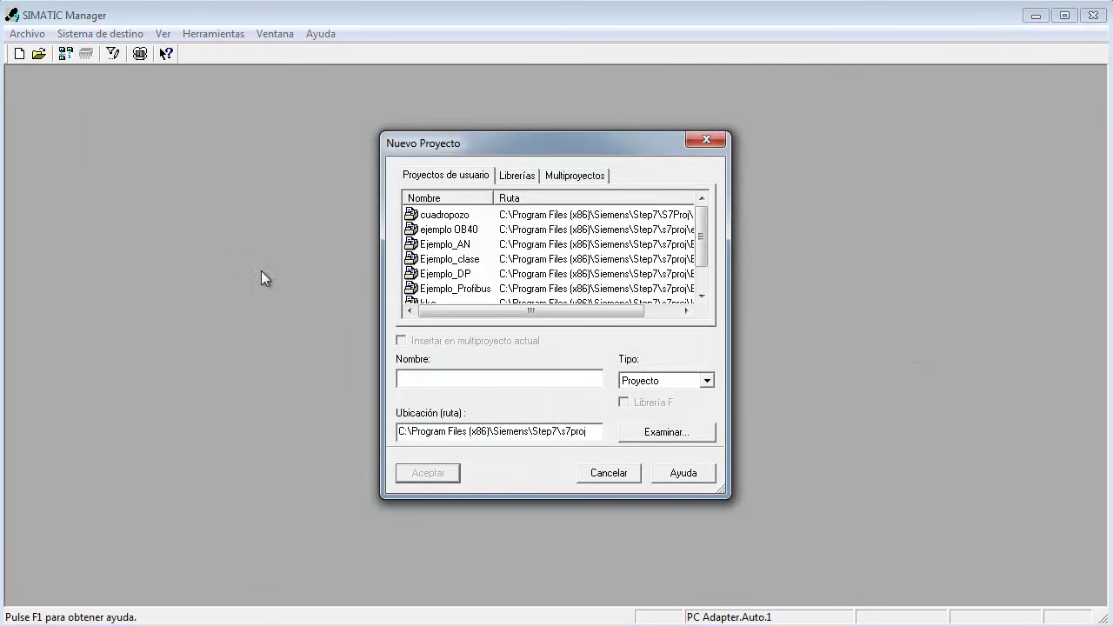
left_click(470, 288)
left_click(482, 379)
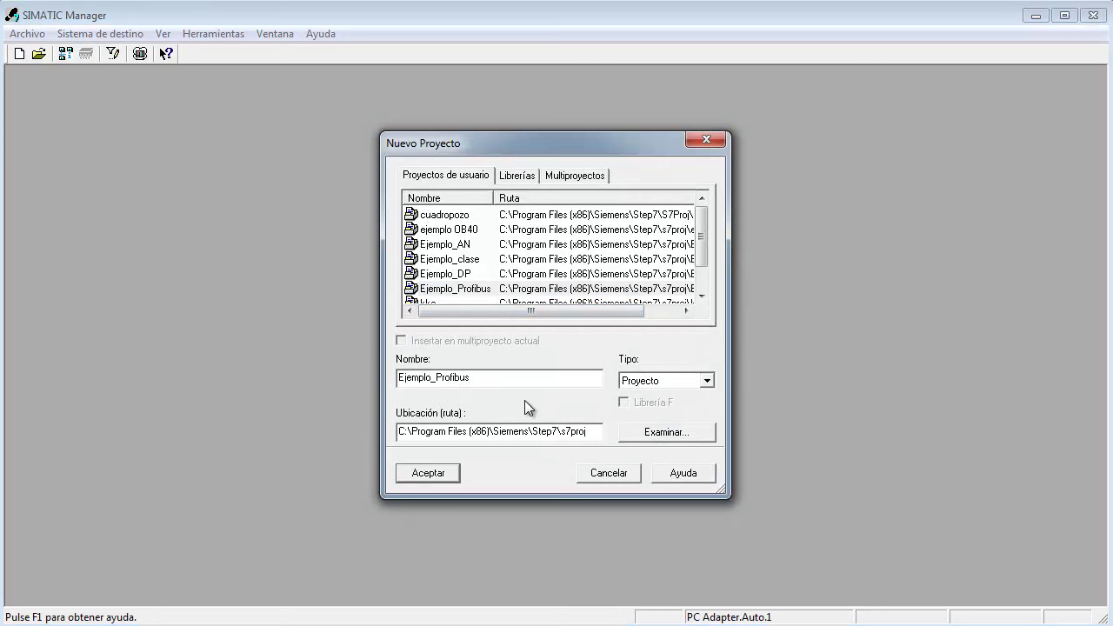
type("_CP")
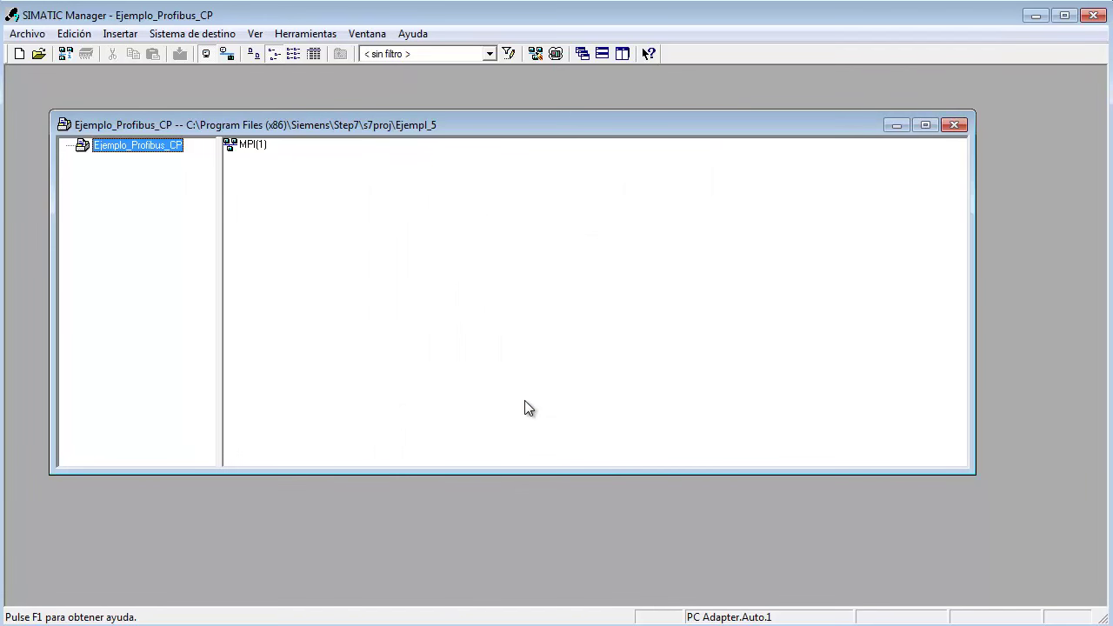
Insert a SIMATIC 300 station into the project and name it 313C.
right_click(376, 186)
mouse_move(433, 283)
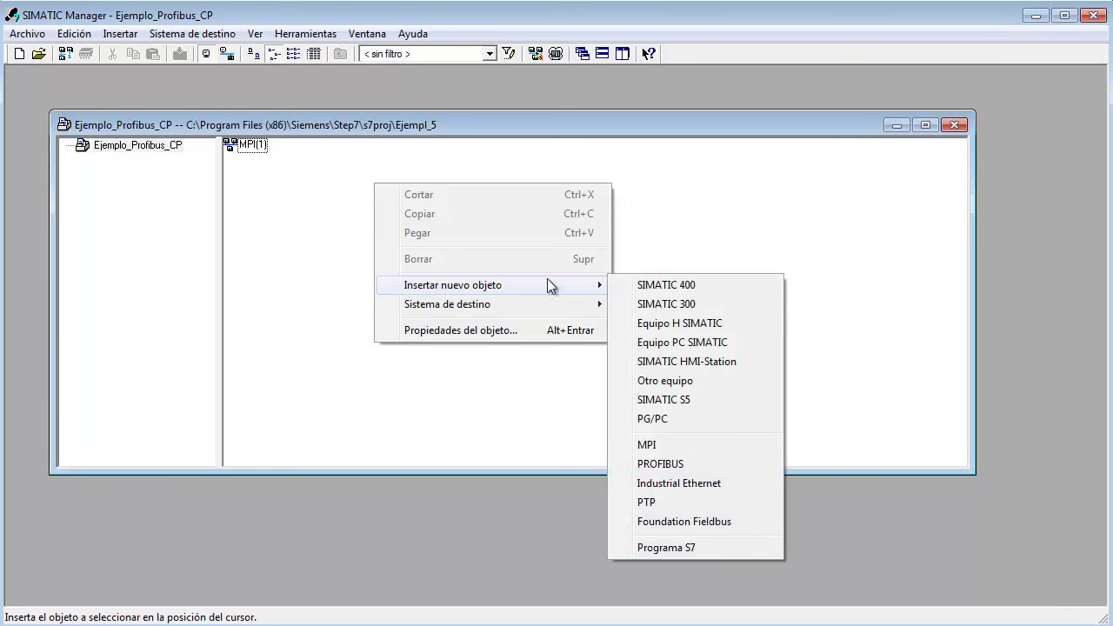
left_click(654, 306)
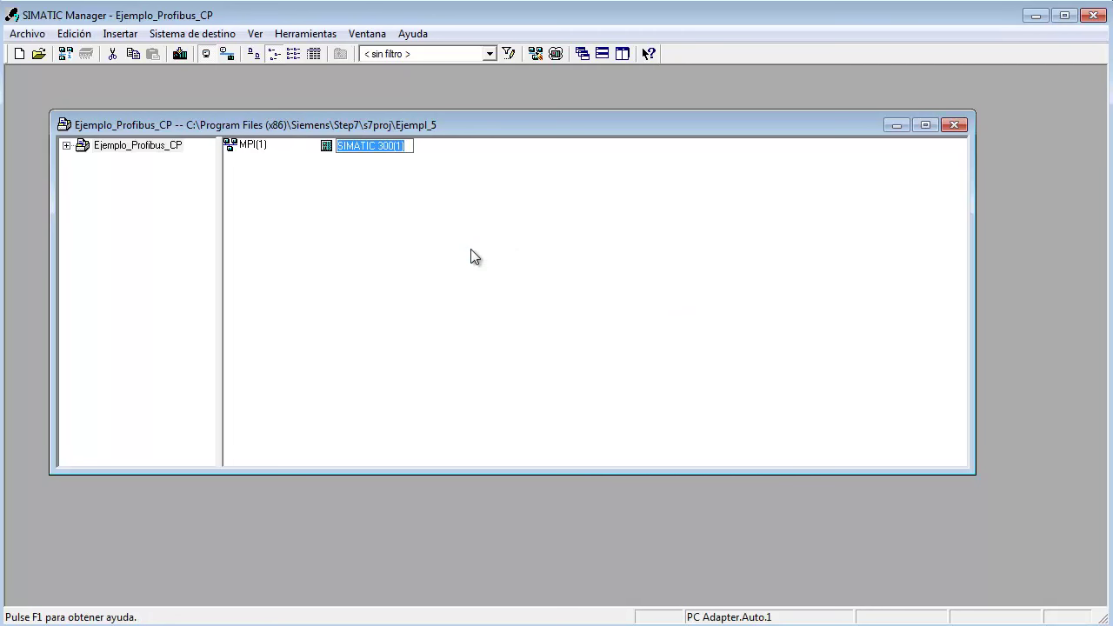
type("313C")
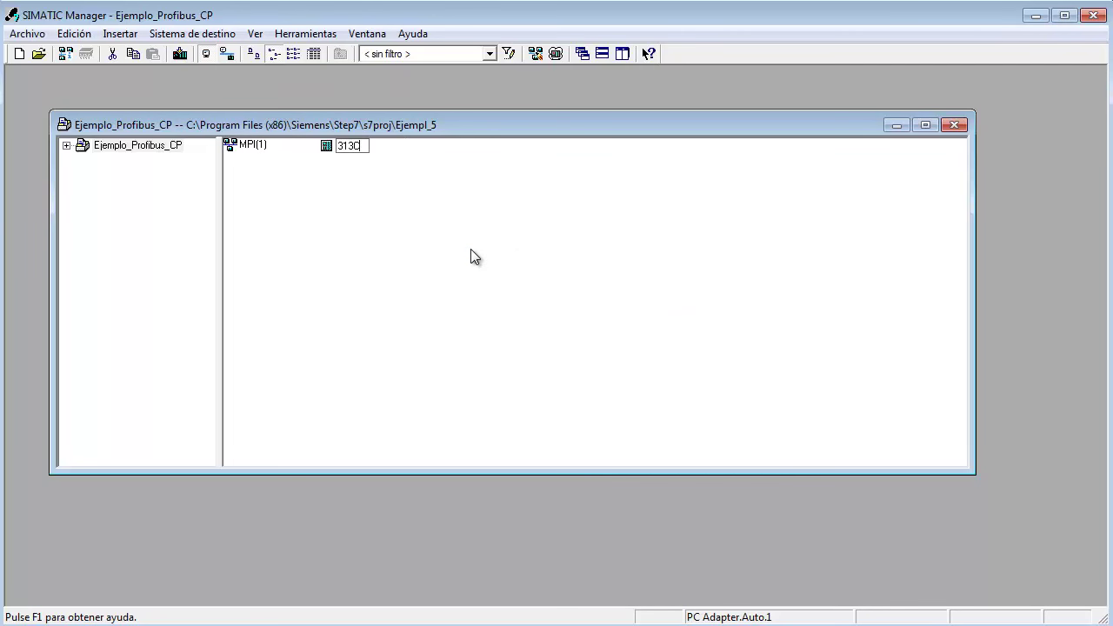
key("Return")
Open the 313C station's hardware configuration and place a SIMATIC 300 mounting rail (Perfil soporte) in it.
double_click(327, 146)
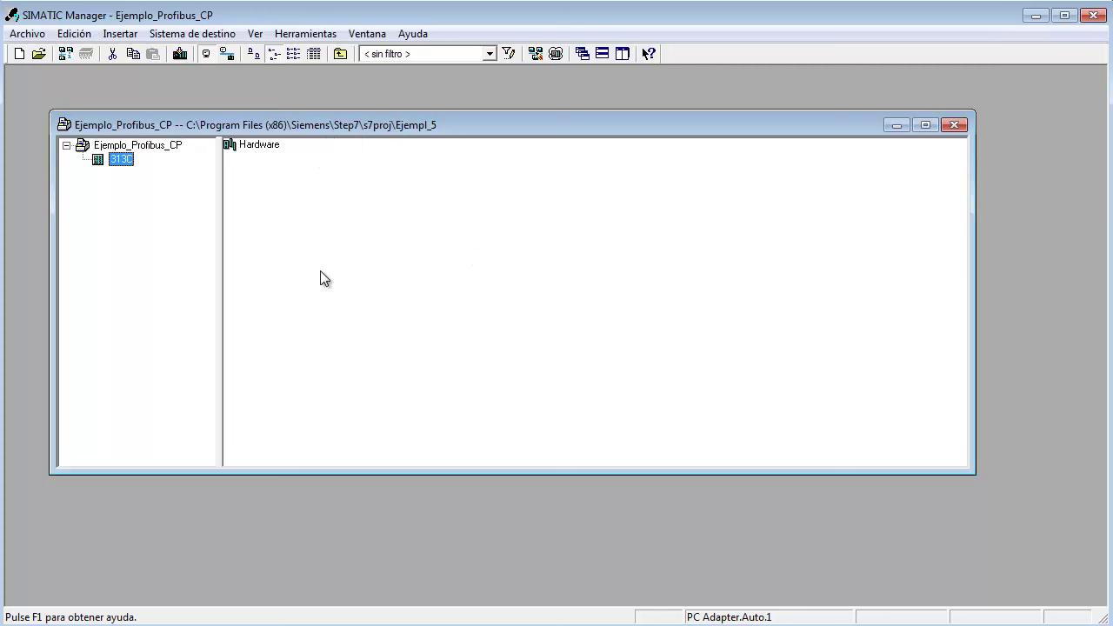
double_click(255, 146)
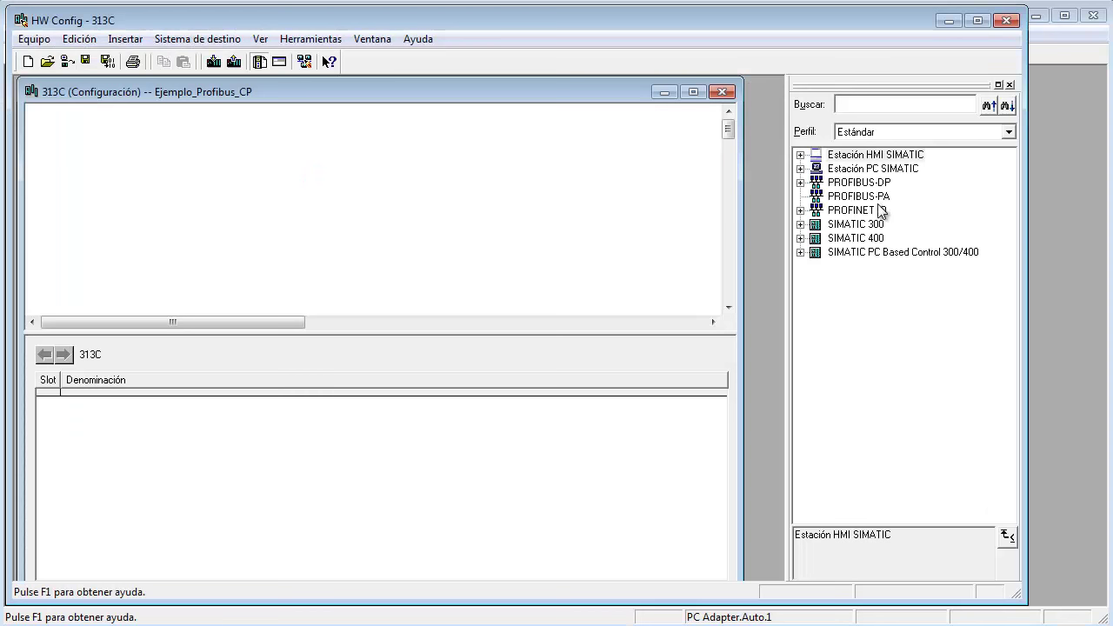
left_click(799, 224)
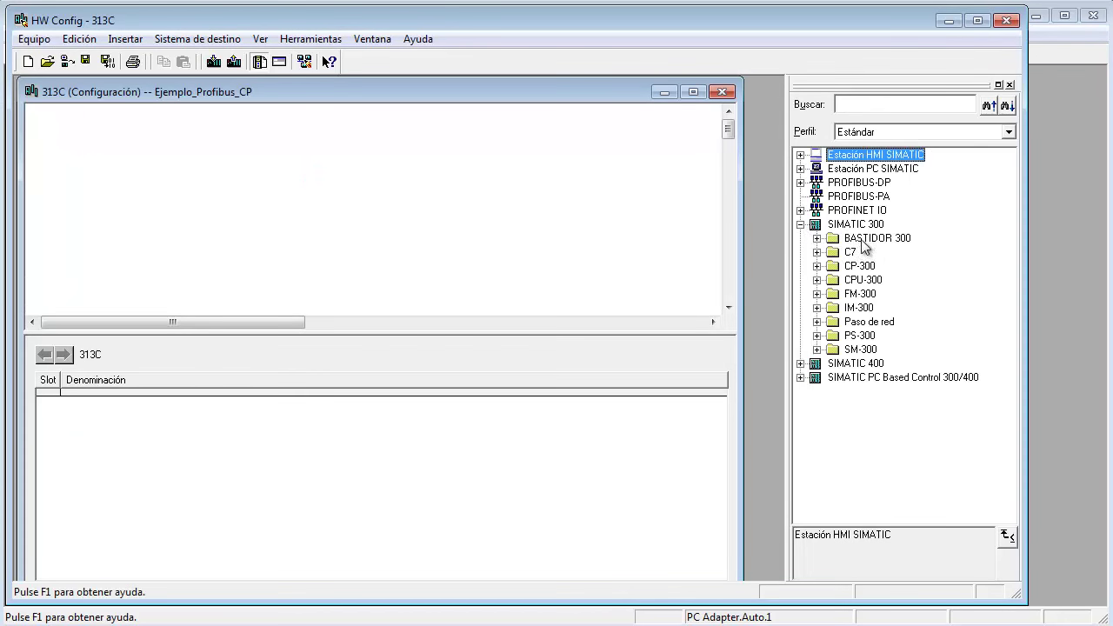
left_click(868, 240)
left_click(816, 238)
left_click(874, 253)
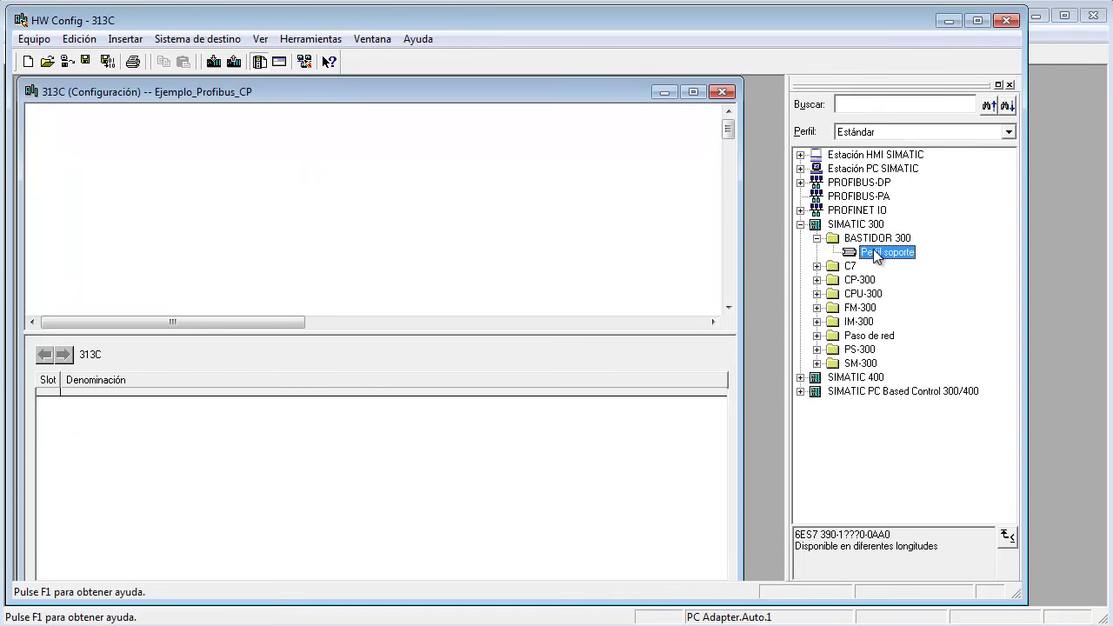
left_click_drag(870, 252, 101, 145)
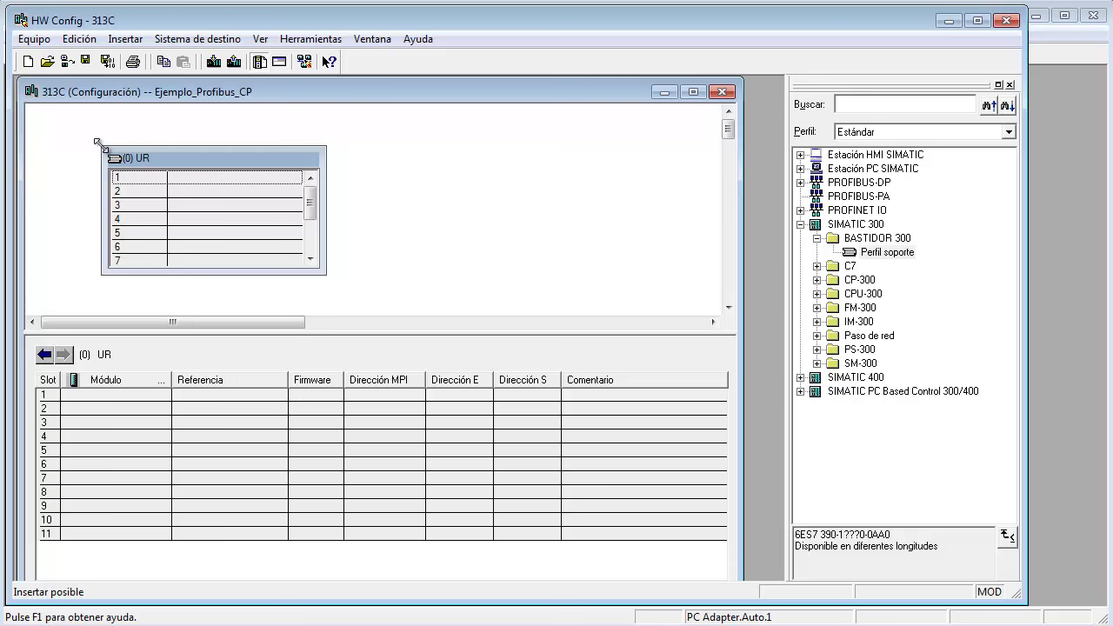
Insert the CPU 313C with reference 6ES7 313-5BE01-0AB0 into slot 2 of the rack.
left_click(194, 178)
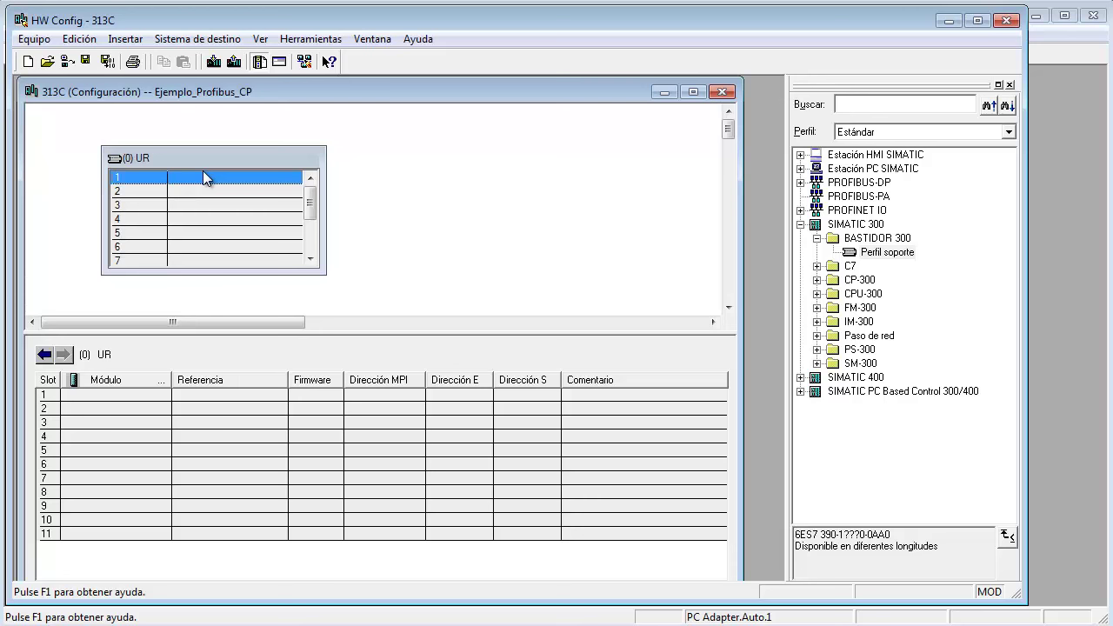
left_click(816, 294)
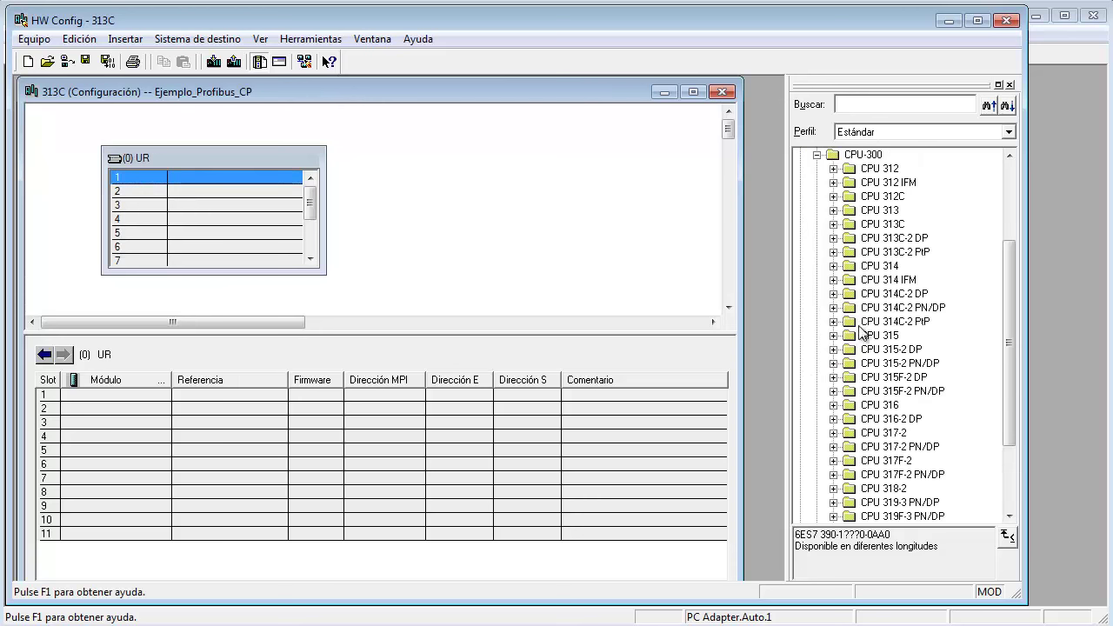
left_click(833, 224)
left_click(905, 252)
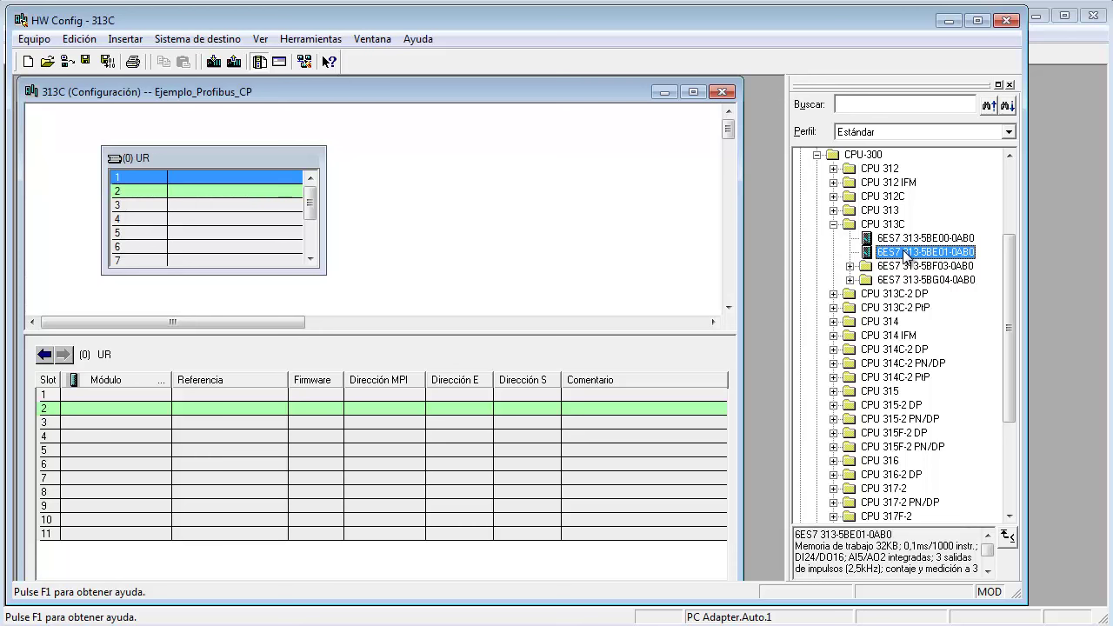
left_click_drag(905, 252, 185, 190)
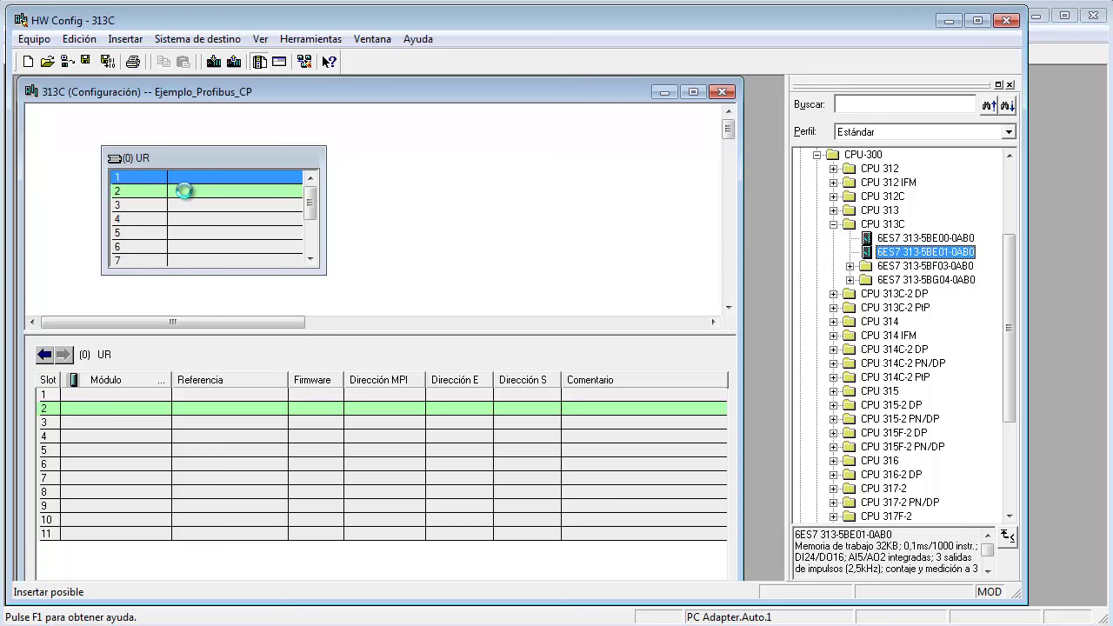
left_click(223, 249)
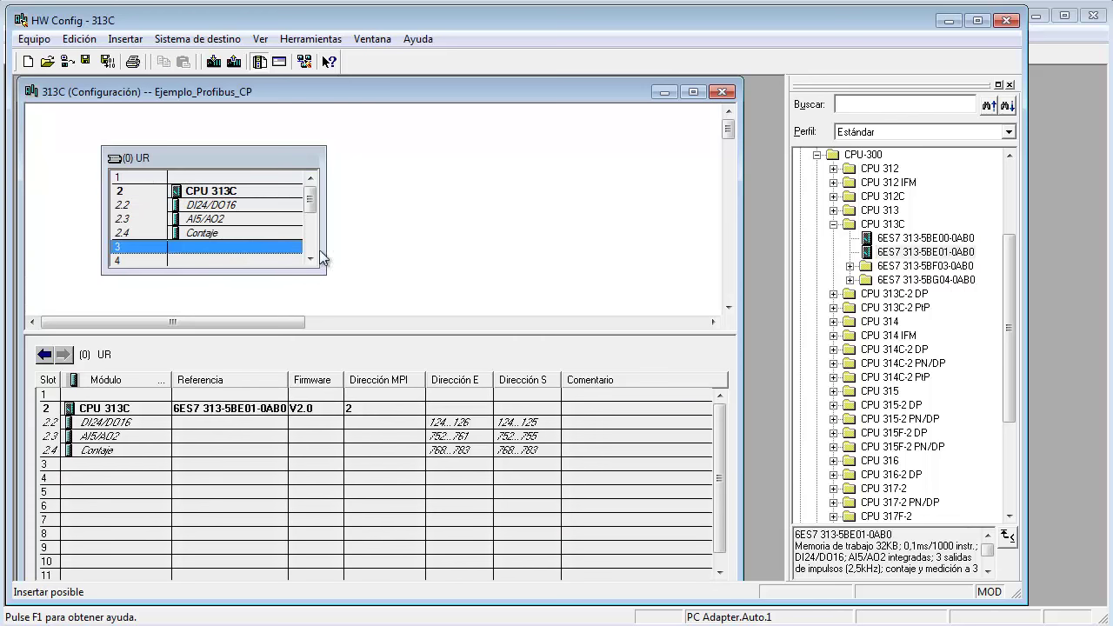
left_click(833, 225)
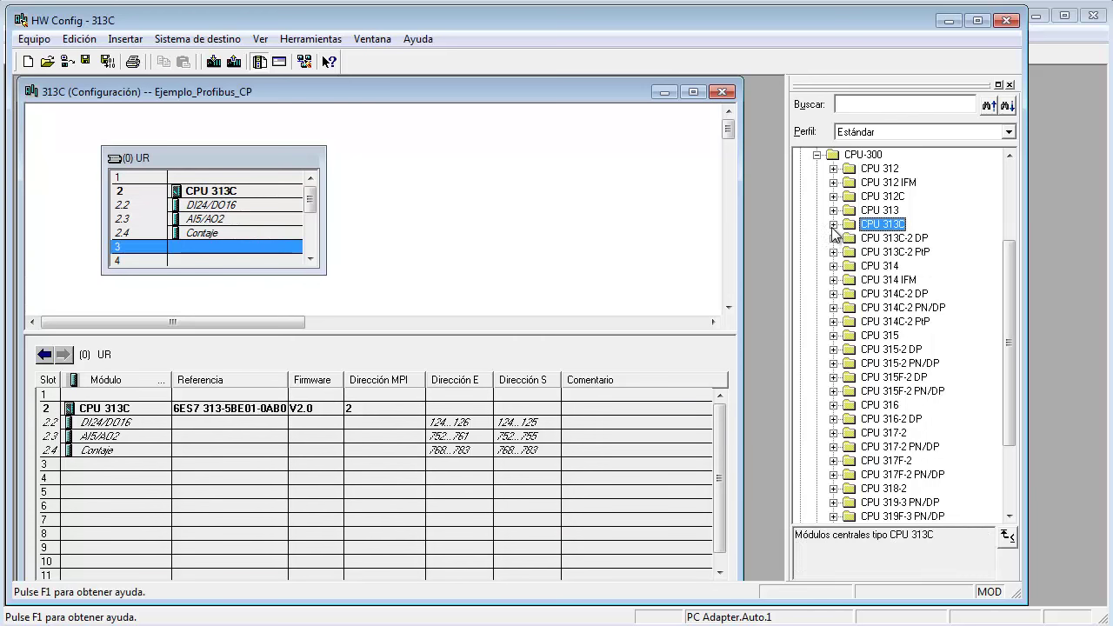
left_click(817, 155)
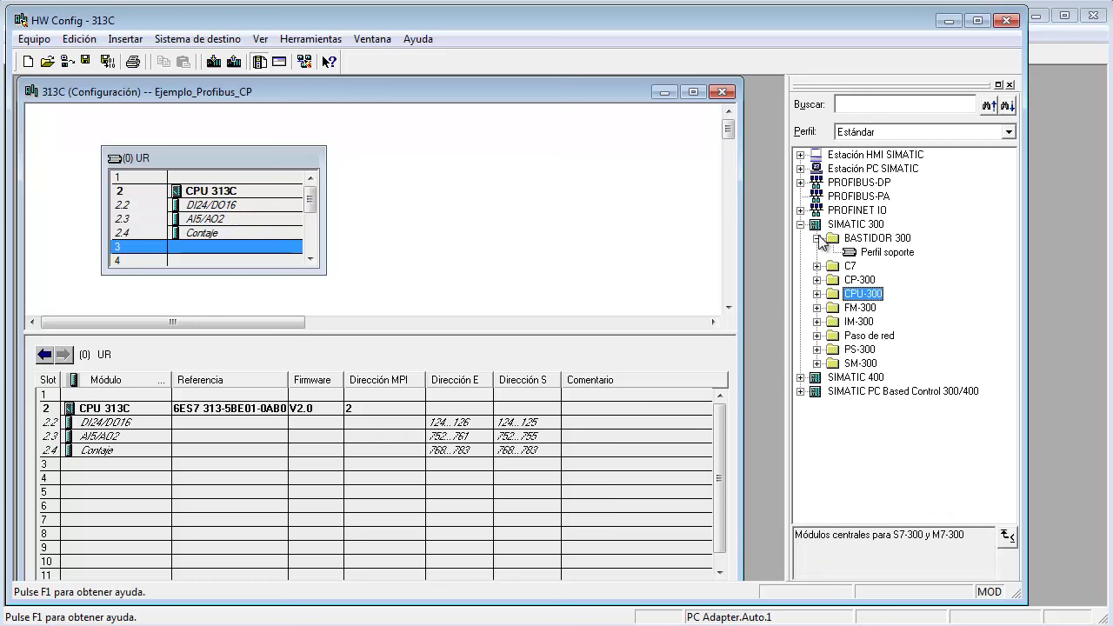
Insert the PROFIBUS module CP 342-5, reference 6GK7 342-5DA02-0XE0 V5.0, into slot 4, accepting its interface without a subnet.
left_click(816, 280)
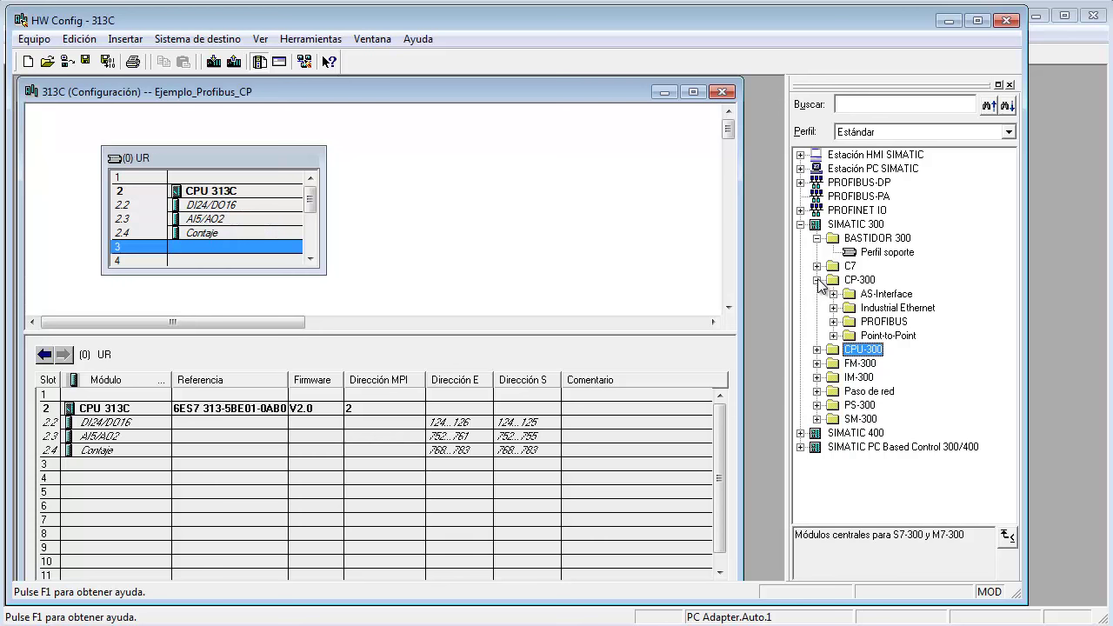
left_click(833, 322)
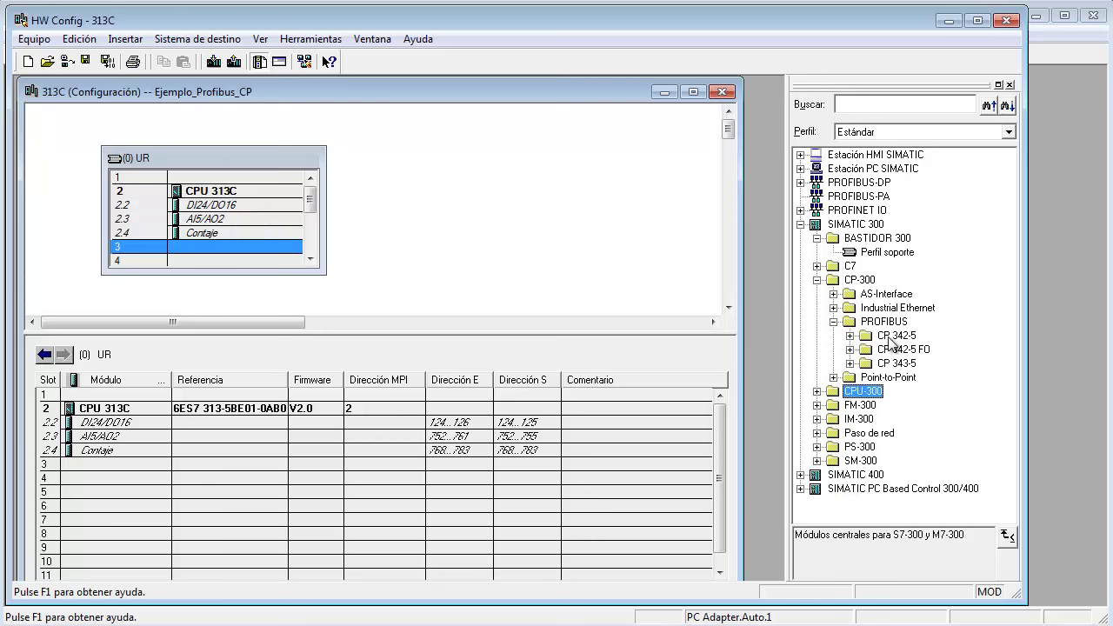
left_click(850, 337)
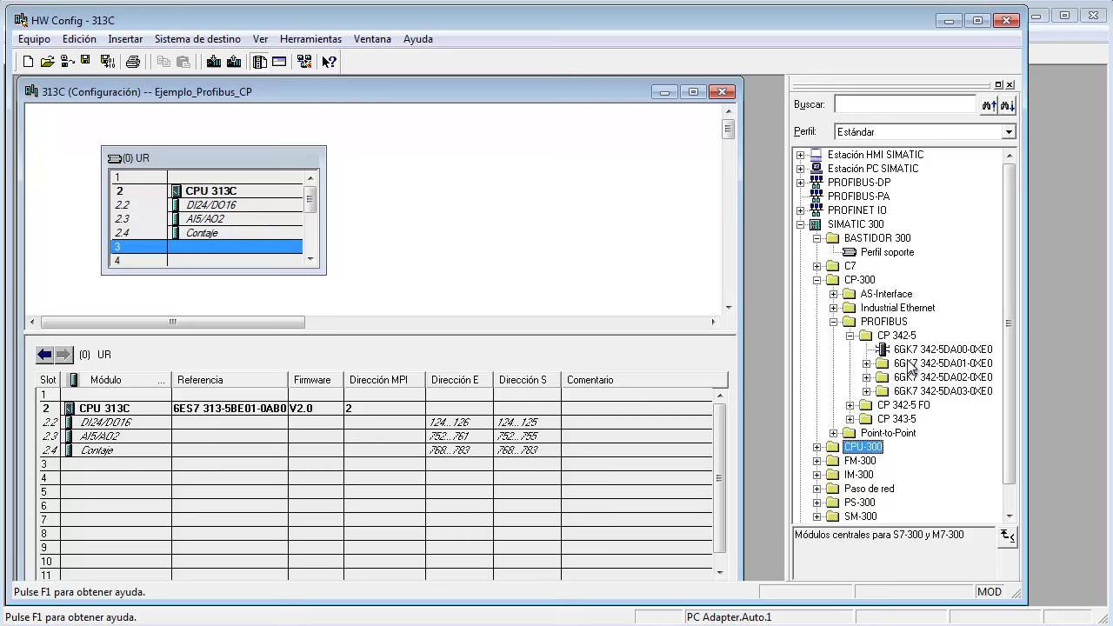
left_click(866, 377)
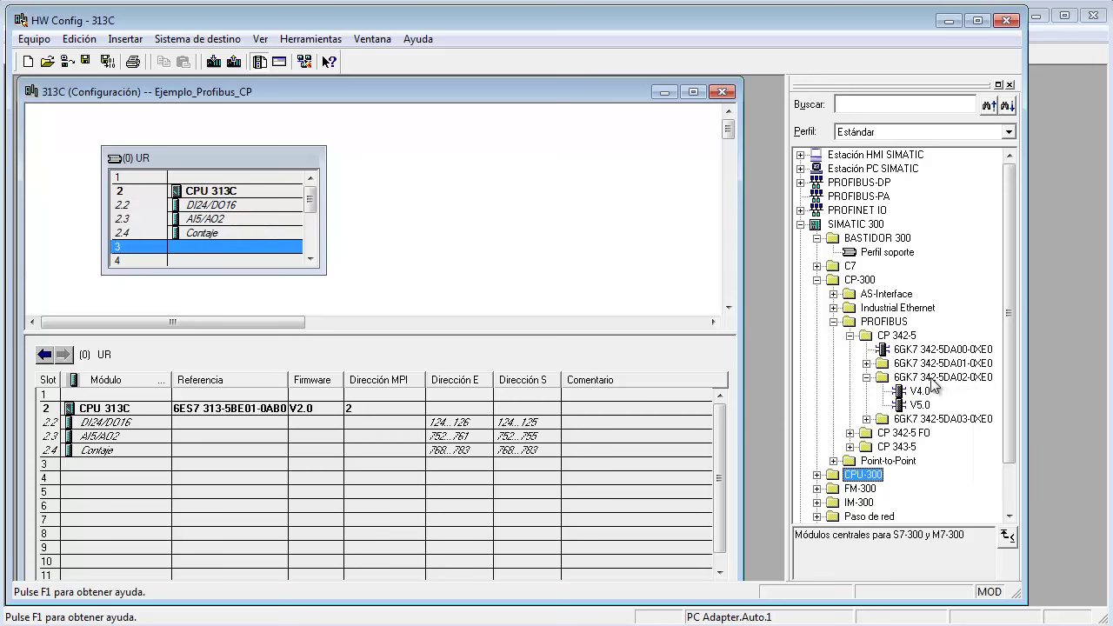
left_click(936, 379)
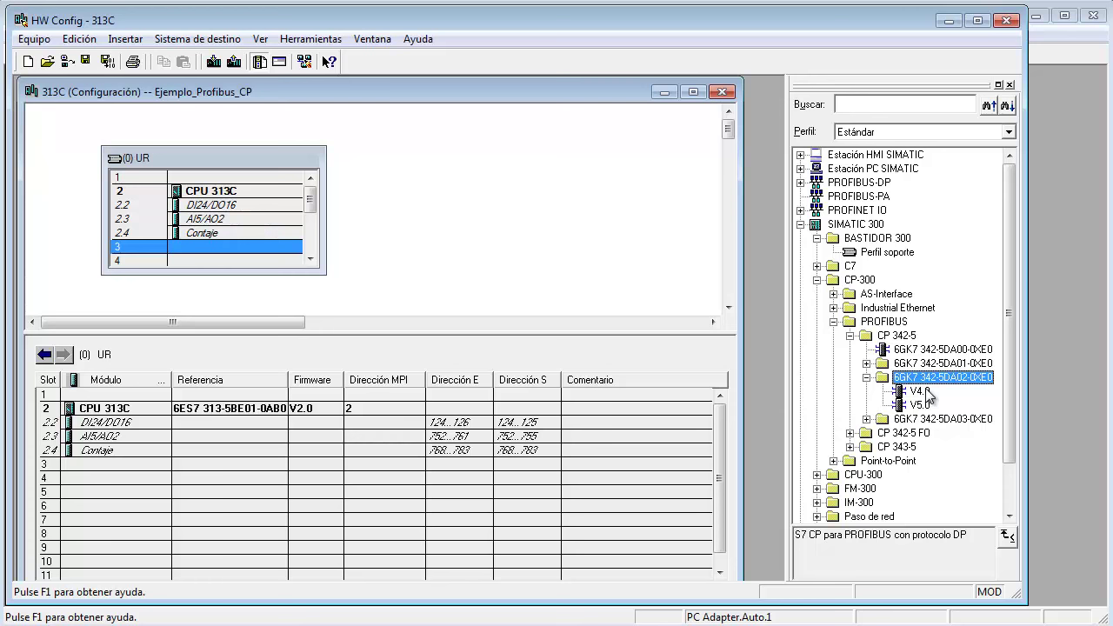
left_click(920, 406)
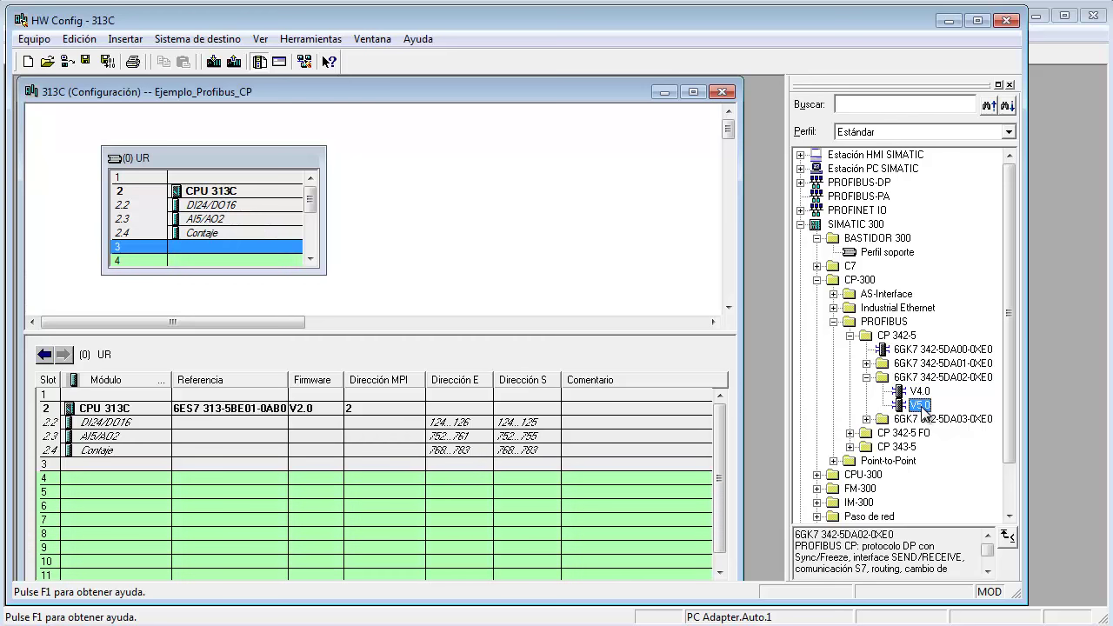
left_click_drag(923, 413, 97, 484)
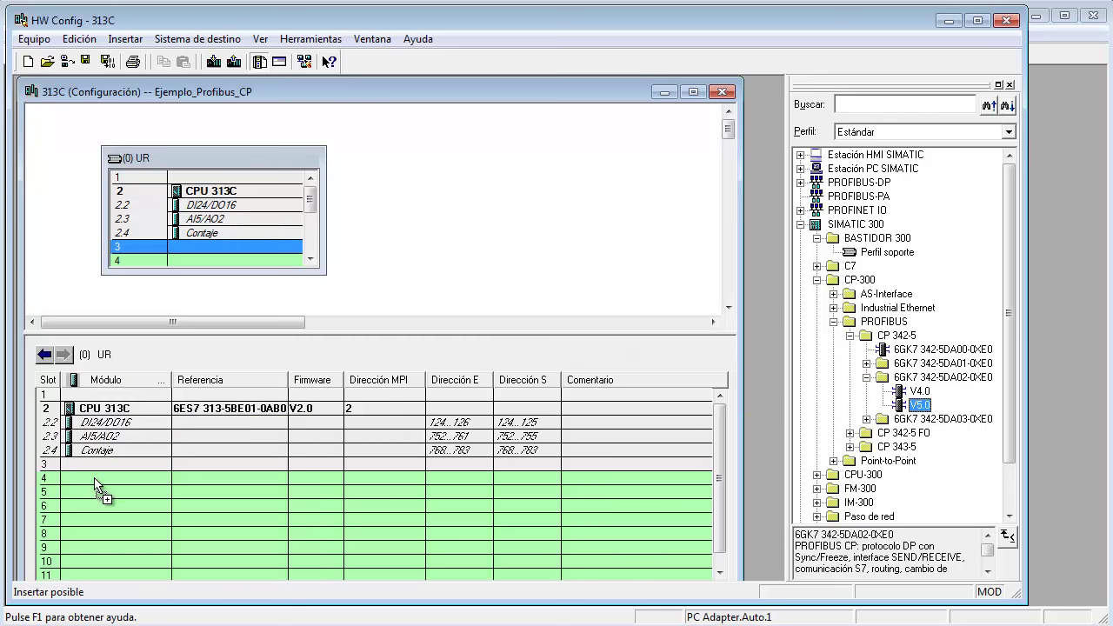
left_click_drag(93, 477, 94, 477)
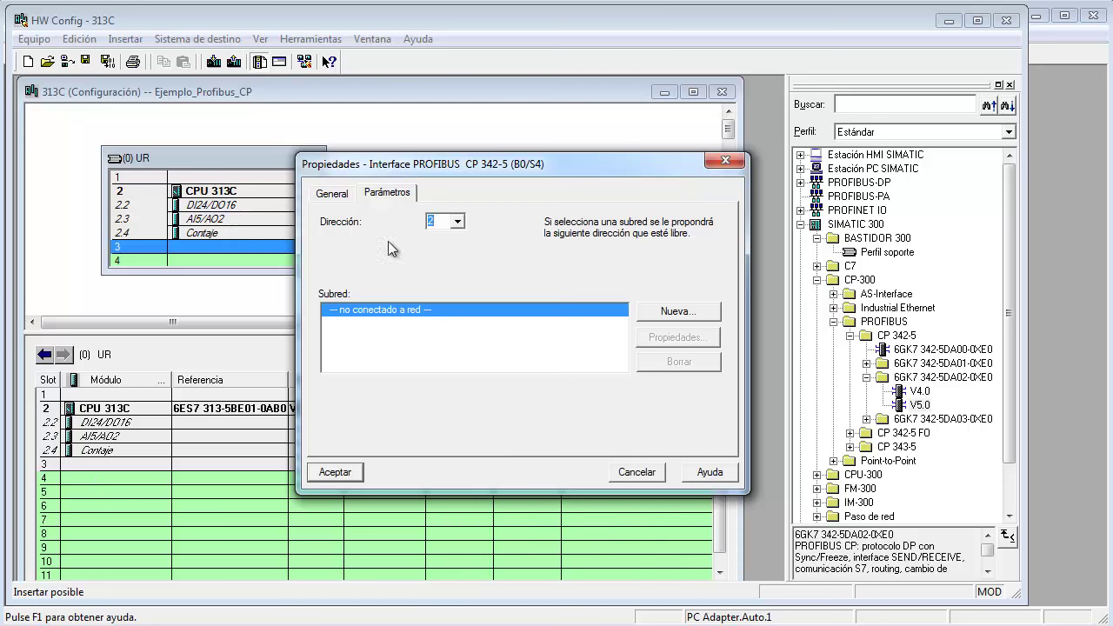
left_click(336, 474)
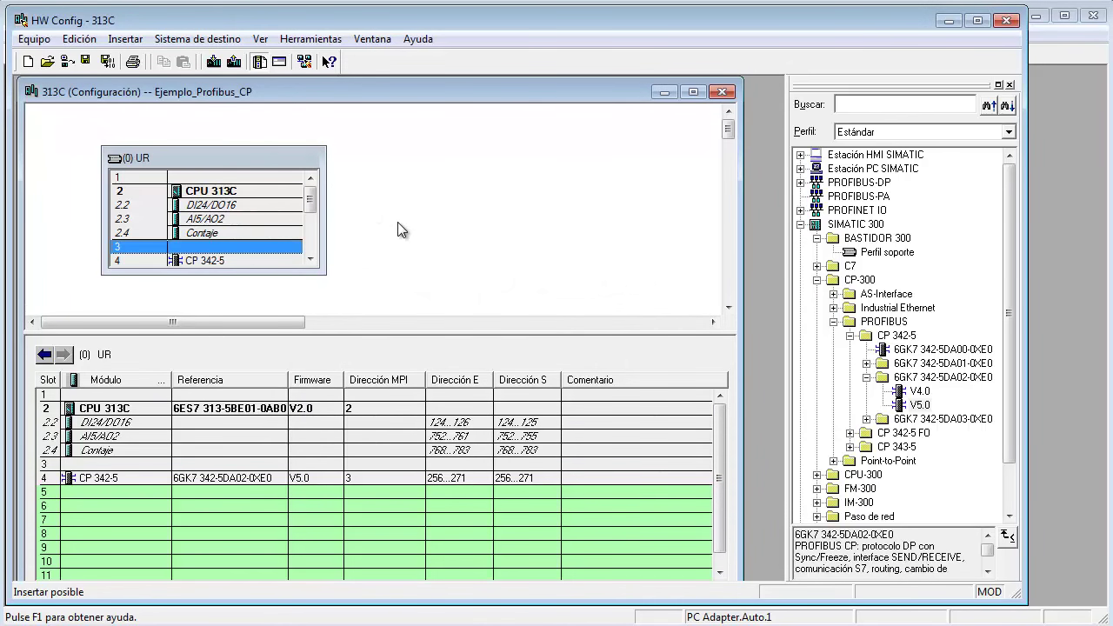
Start a new PROFIBUS subnet for the CP 342-5 interface and name it Profibus_DP.
double_click(111, 479)
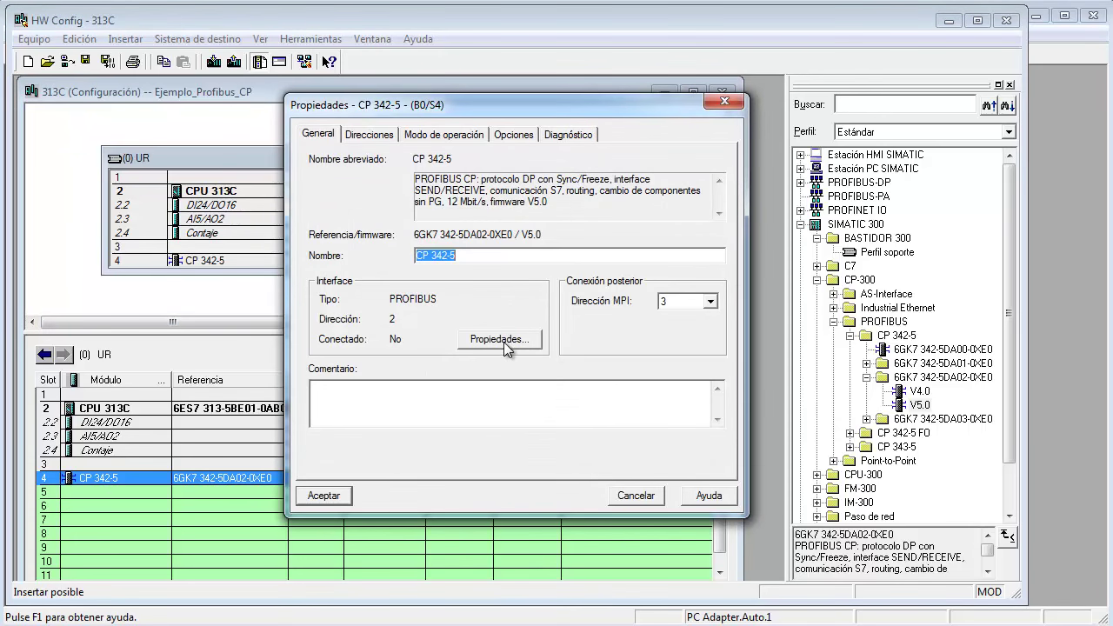
left_click(504, 341)
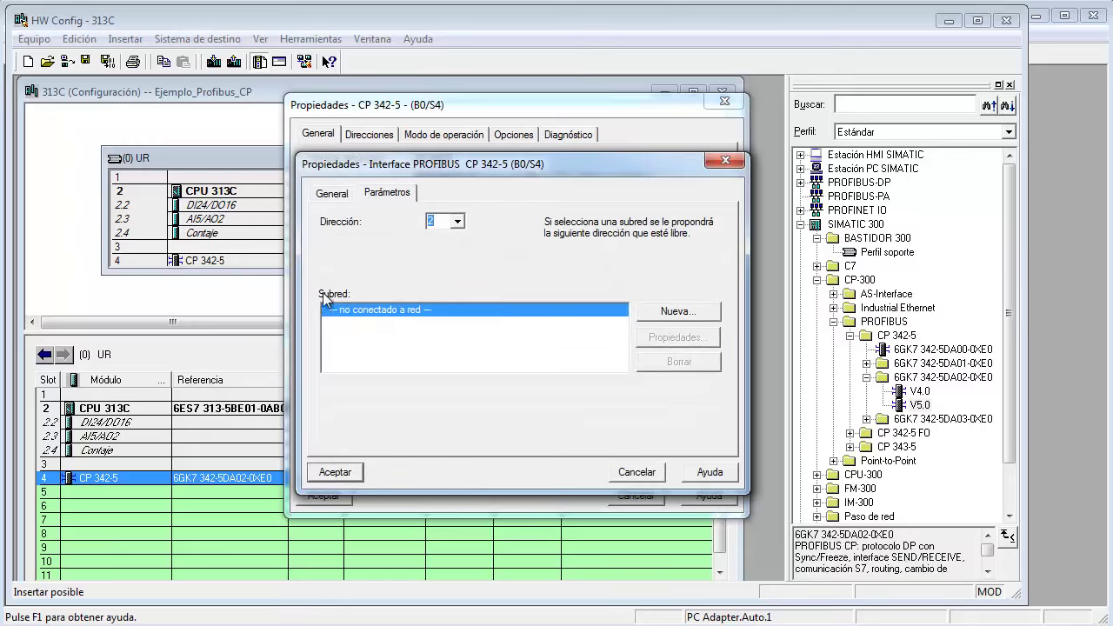
left_click(674, 313)
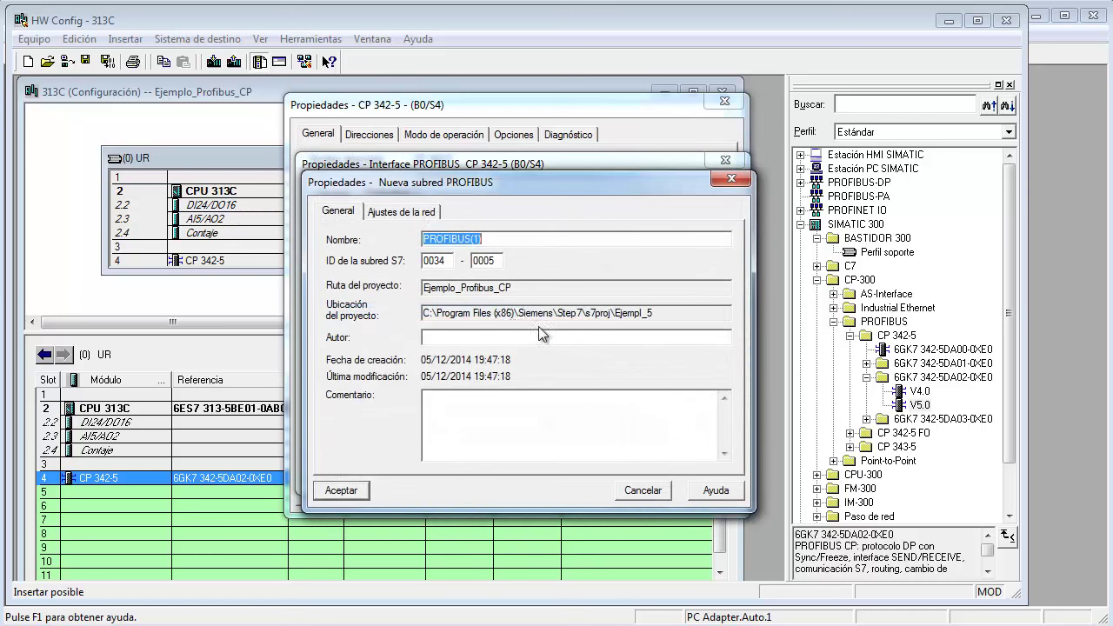
type("Probi")
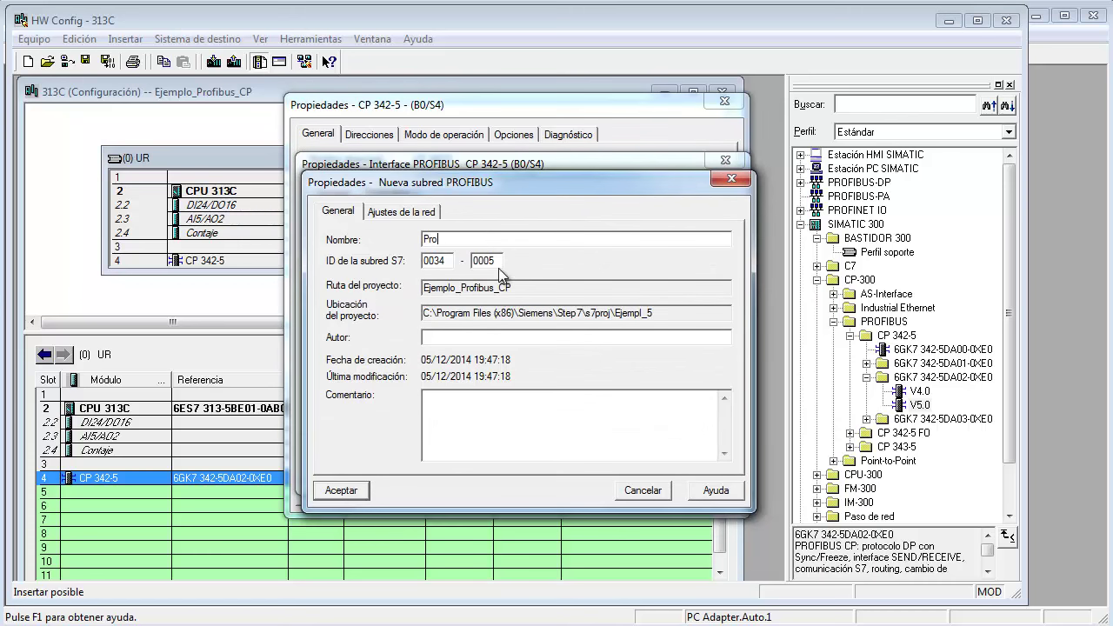
key("BackSpace")
key("BackSpace")
type("fibus")
Set the new subnet's highest PROFIBUS address to 31 and accept its network settings.
left_click(415, 211)
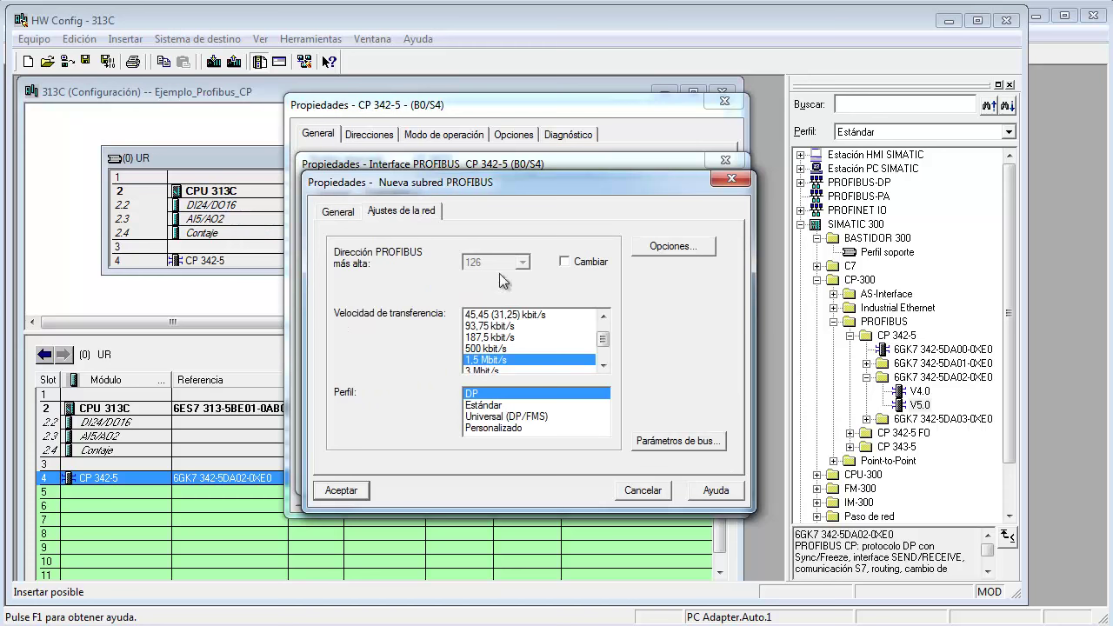
left_click(565, 262)
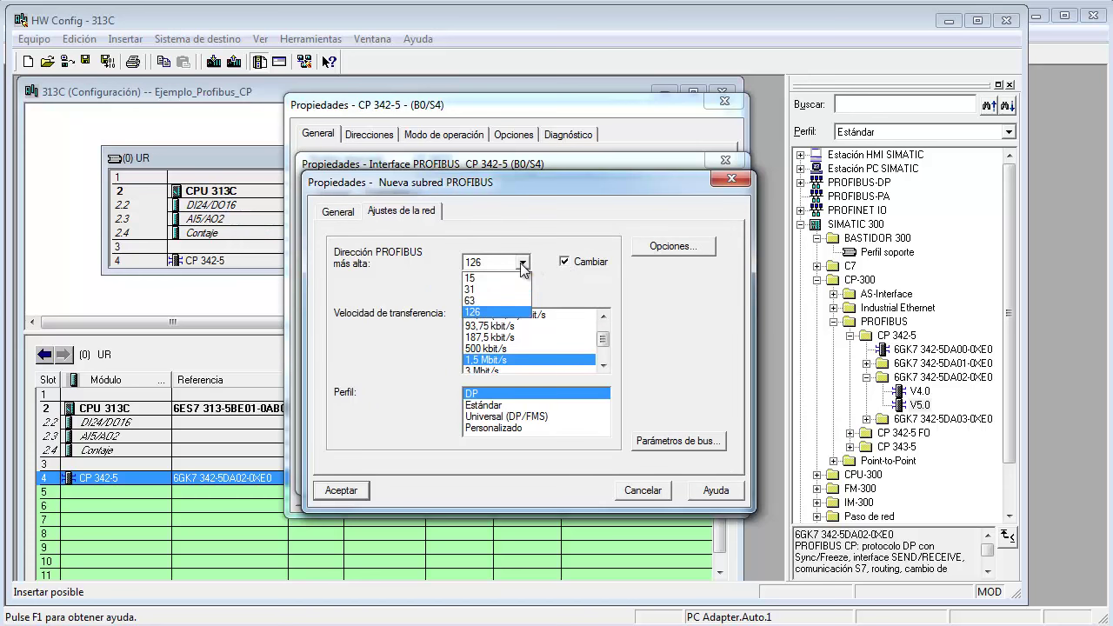
left_click(487, 290)
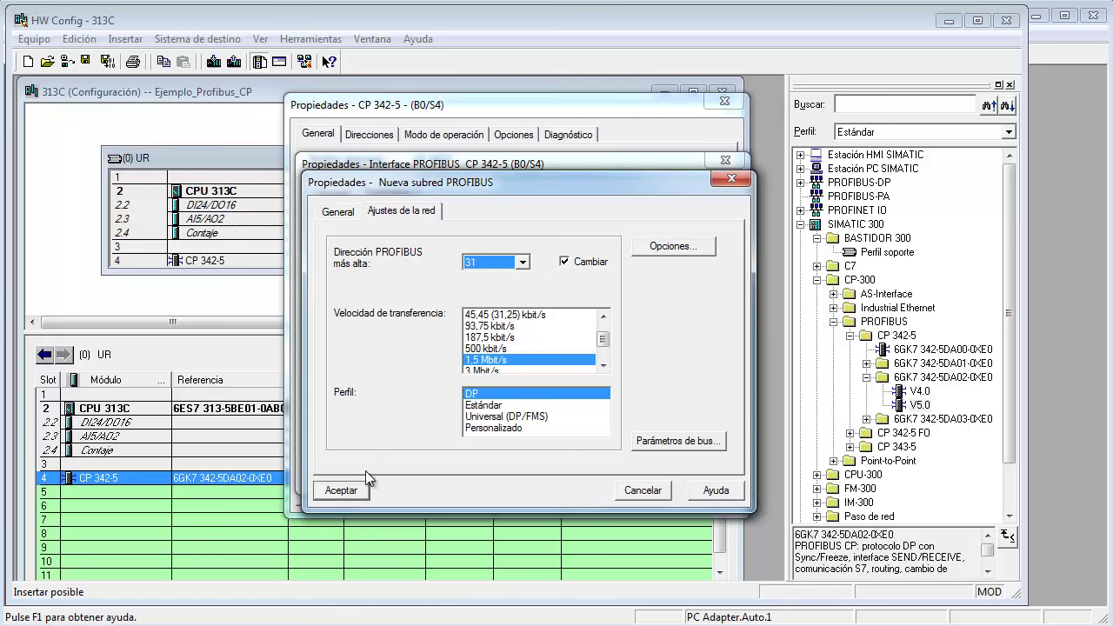
left_click(344, 492)
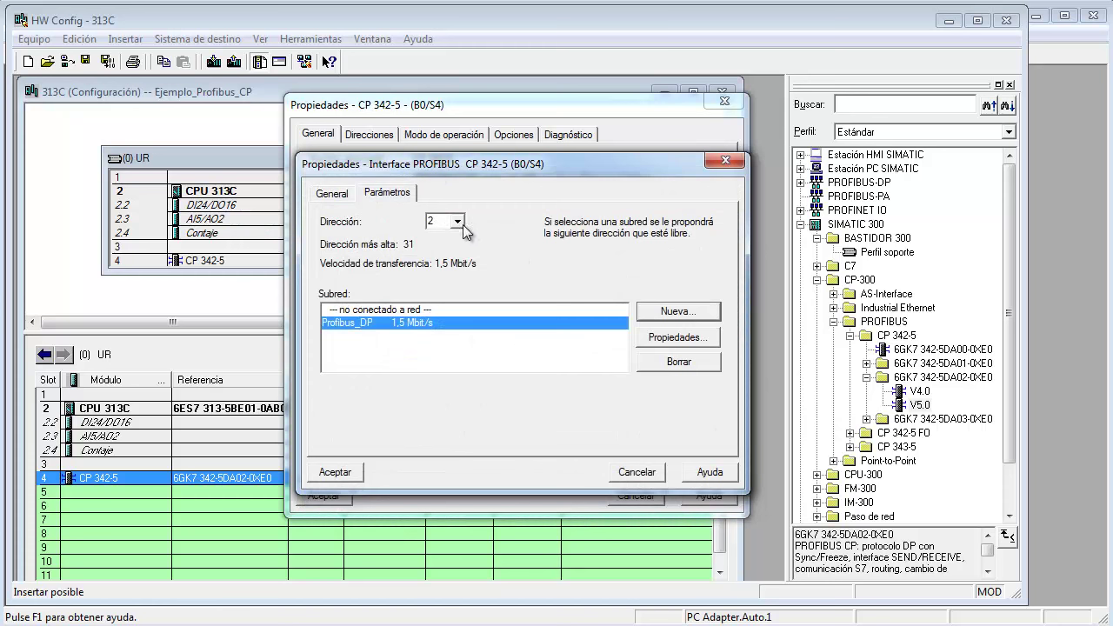
Keep PROFIBUS address 2 on the Profibus_DP subnet for the CP 342-5 and accept its interface and module properties.
left_click(458, 220)
left_click_drag(467, 258, 463, 225)
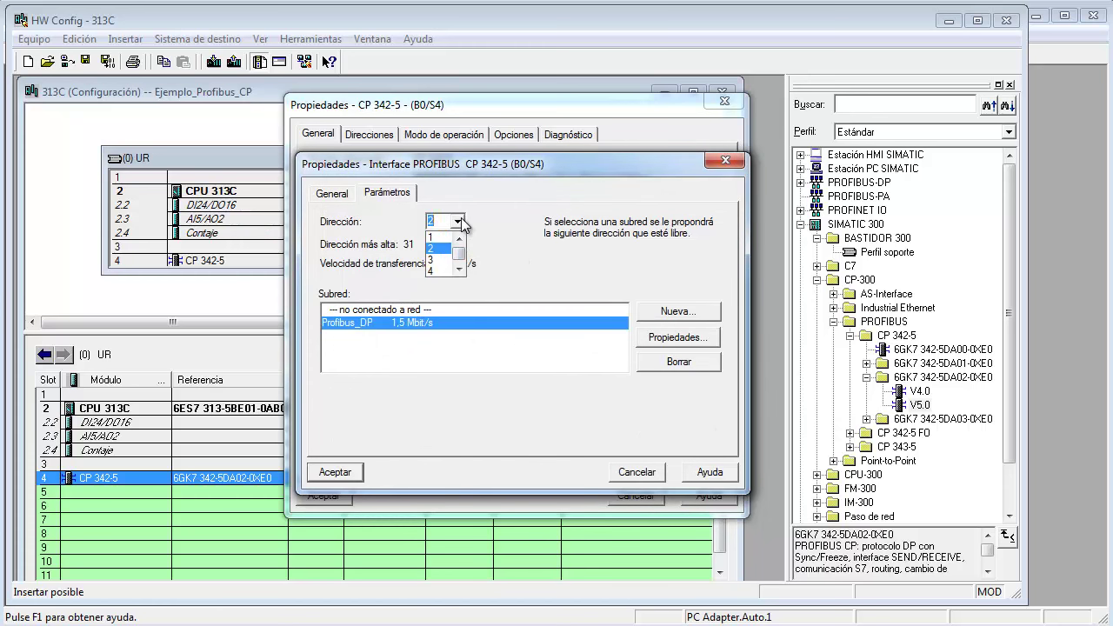
left_click(508, 201)
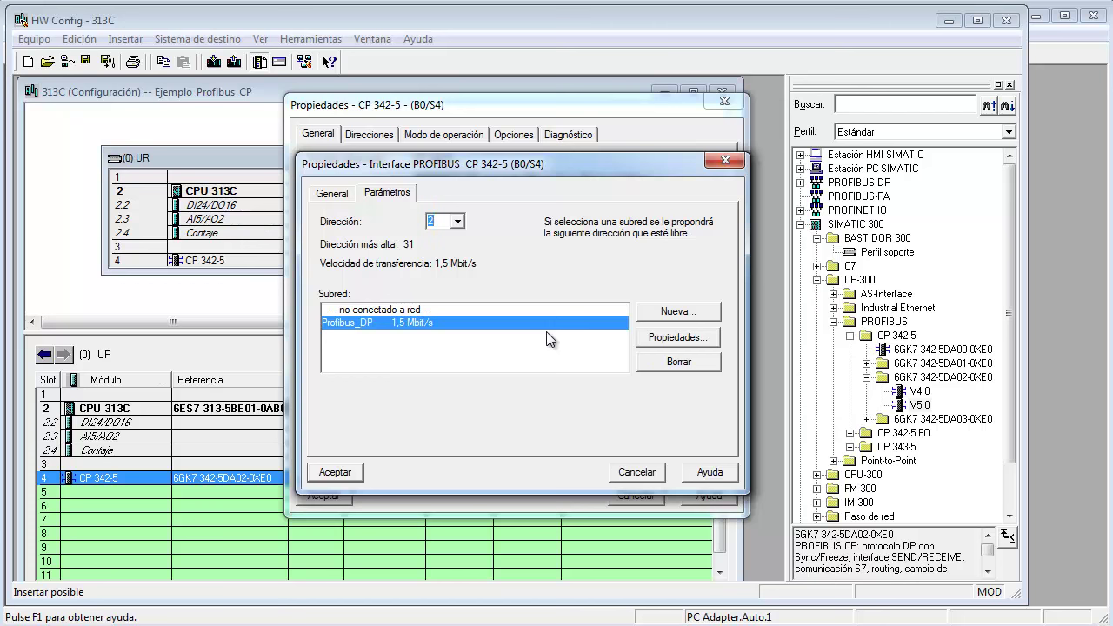
left_click(335, 473)
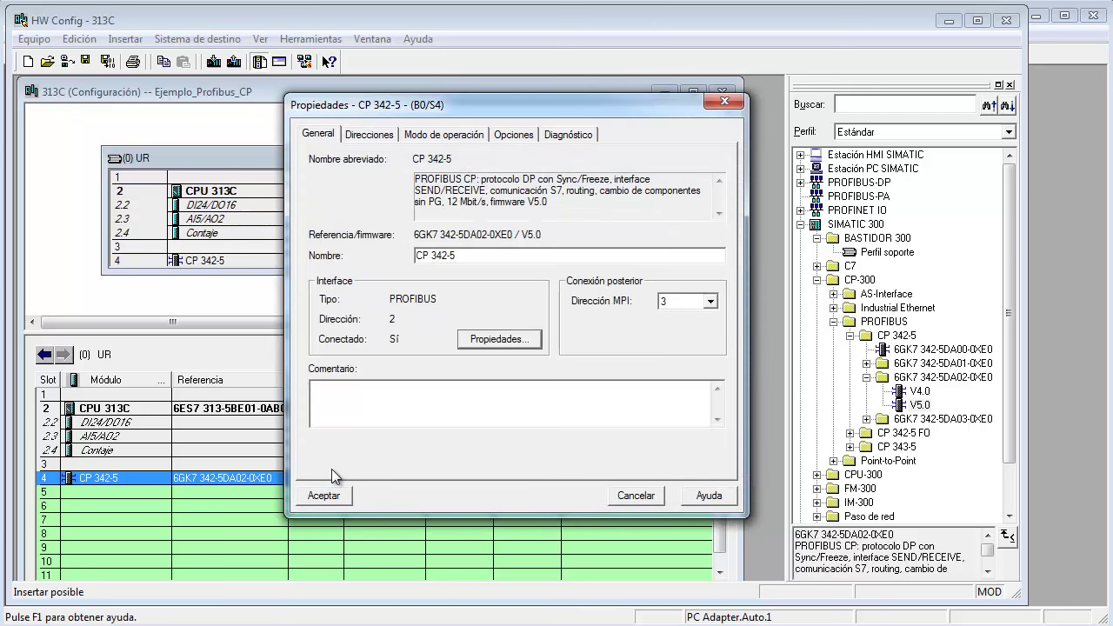
left_click(323, 495)
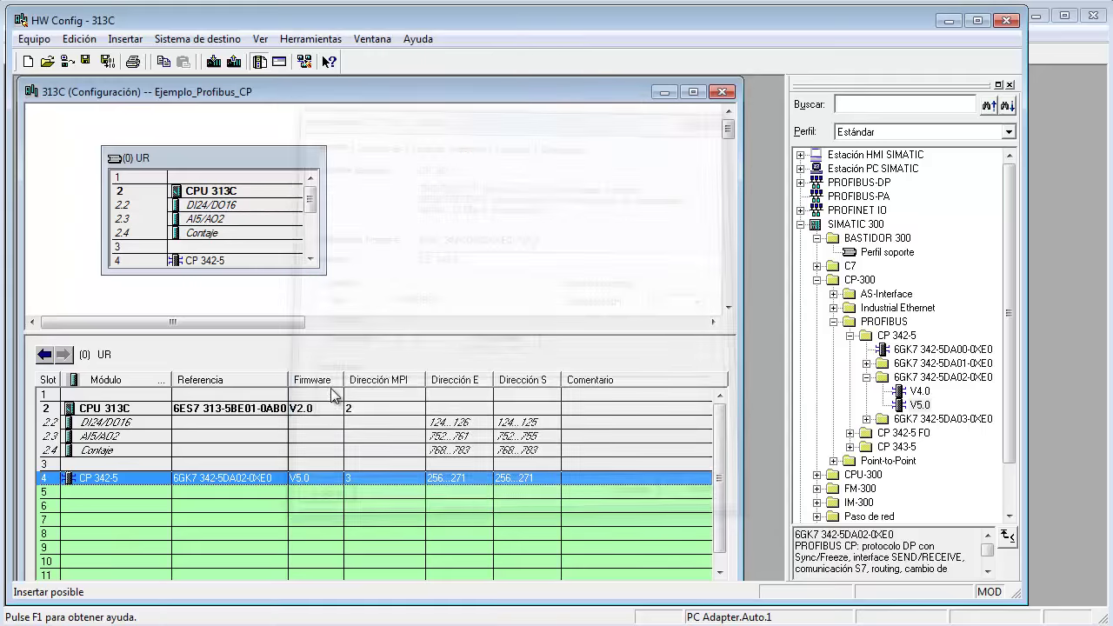
Reopen the CP 342-5 properties and check the subnet assignment of its PROFIBUS interface.
left_click_drag(245, 172, 218, 157)
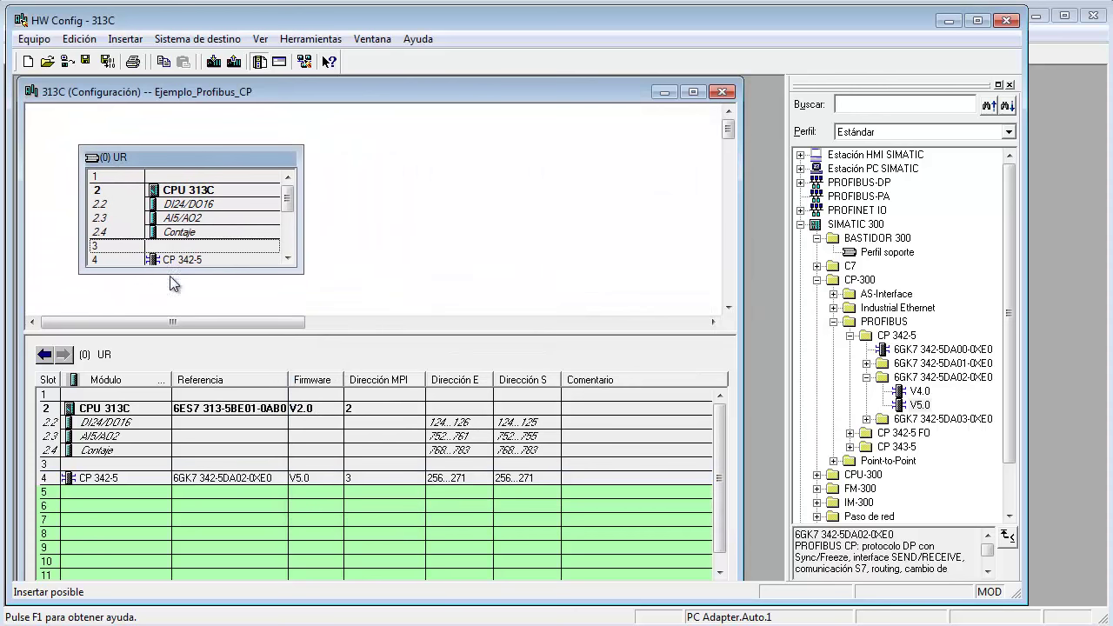
double_click(137, 479)
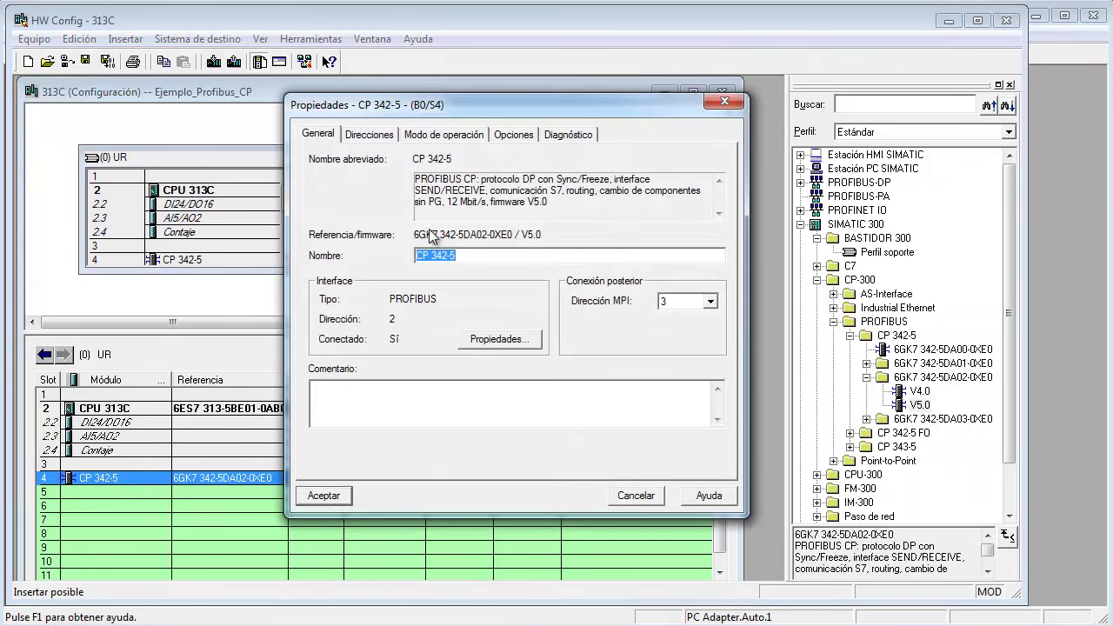
left_click(507, 339)
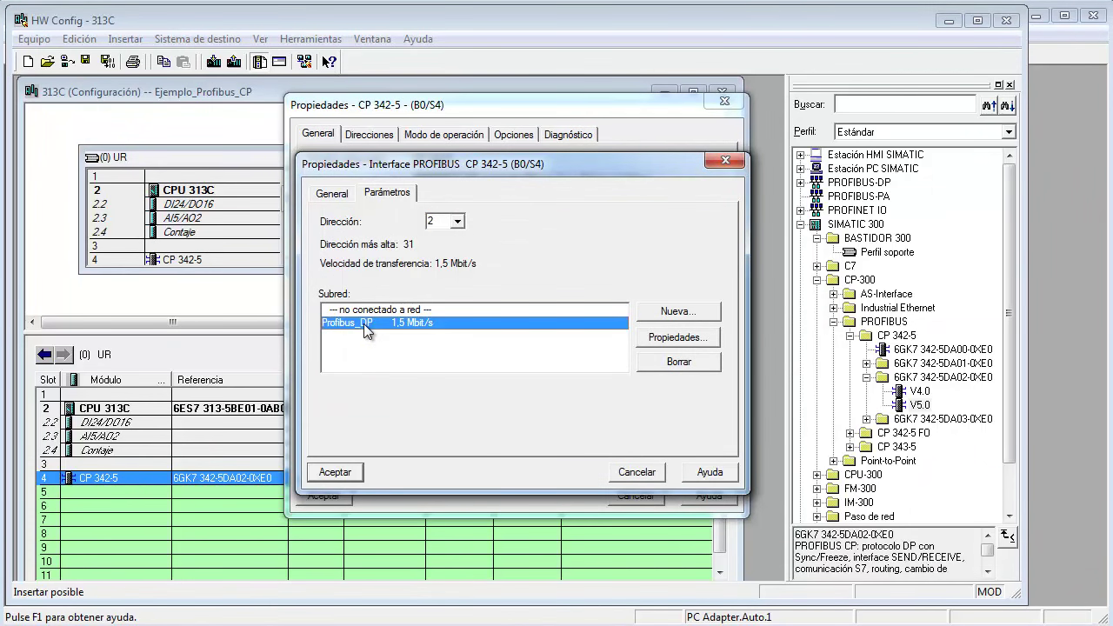
left_click(341, 471)
left_click(338, 494)
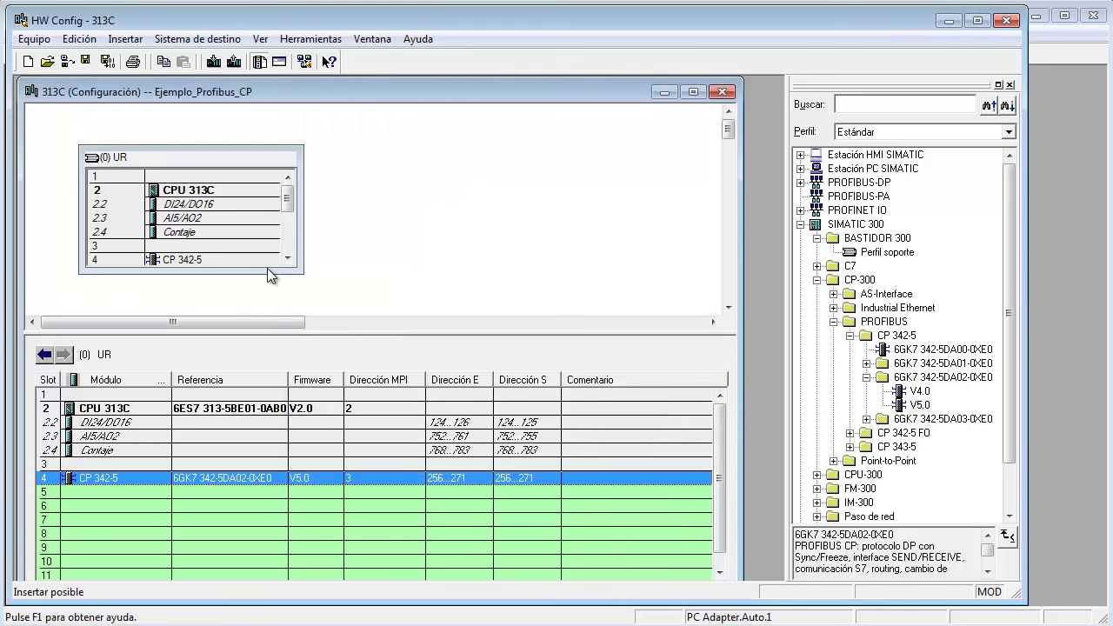
Reposition the rack within the station view and enlarge it to expose the slots below the CP 342-5.
left_click_drag(197, 163, 168, 128)
left_click(186, 224)
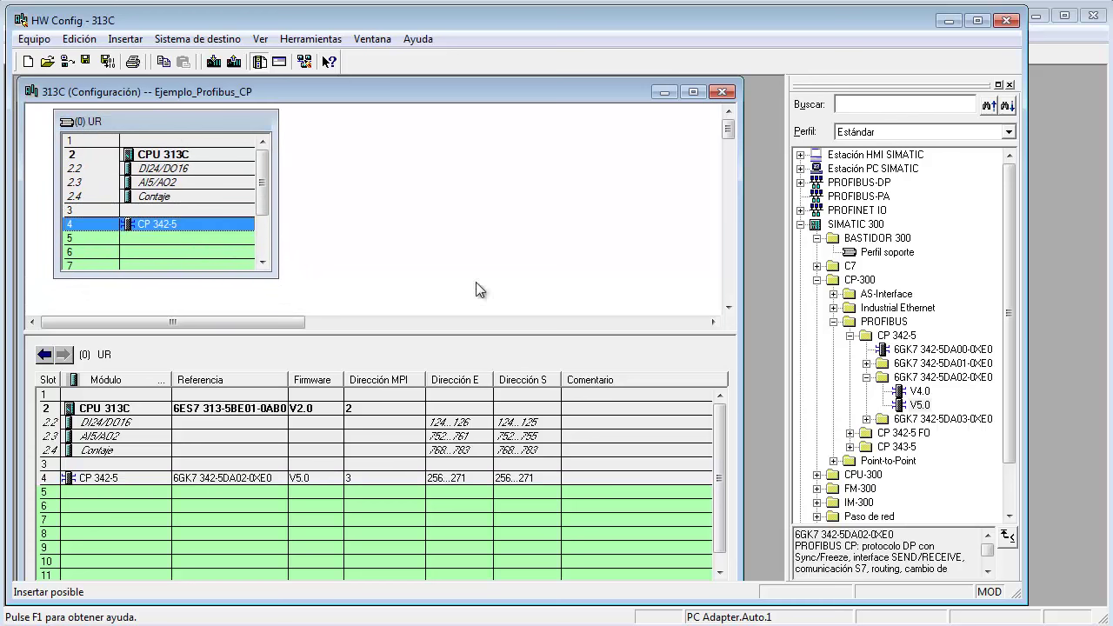
left_click(462, 223)
left_click(160, 227)
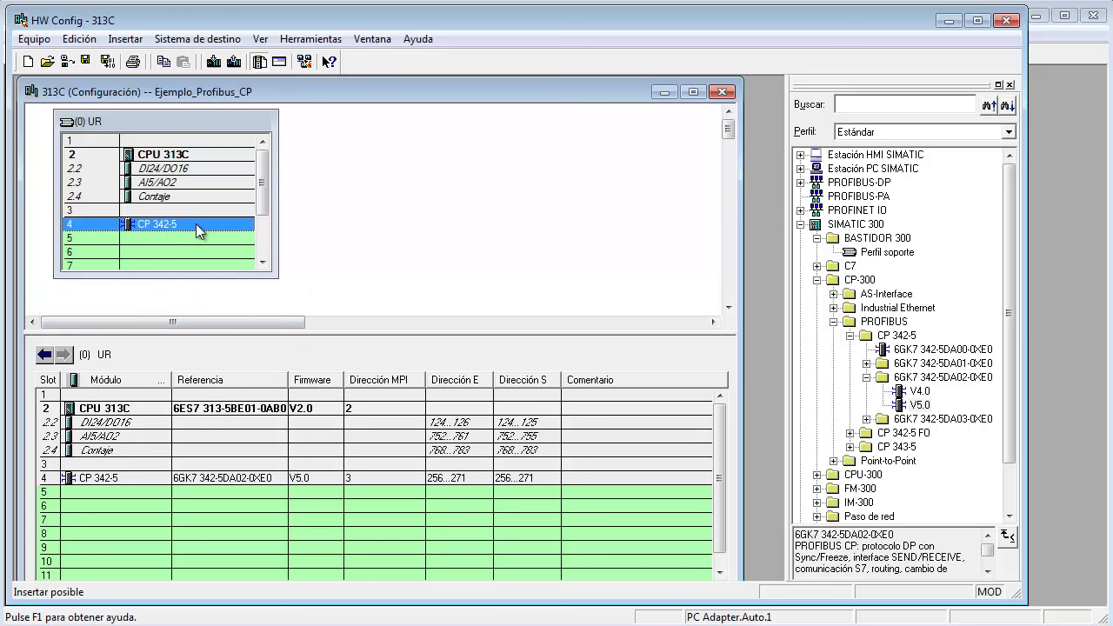
mouse_move(153, 124)
left_mouse_down()
mouse_move(447, 125)
mouse_move(158, 138)
left_mouse_up()
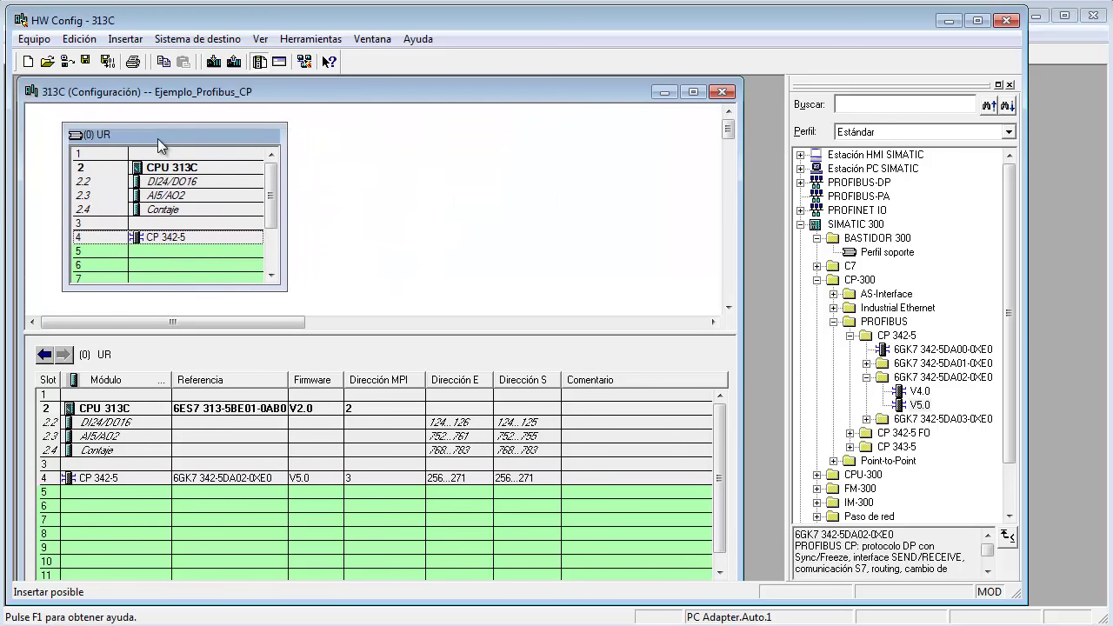
Set the CP 342-5's operating mode to Maestro DP, accept its properties, and move the DP master system line higher beside the rack.
double_click(168, 235)
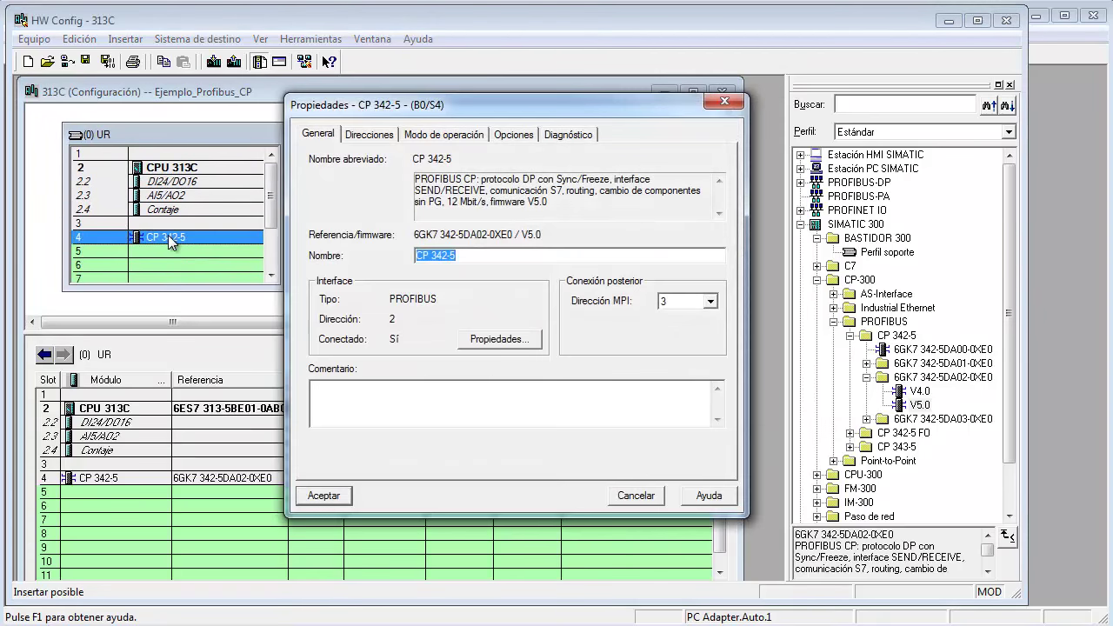
left_click(499, 339)
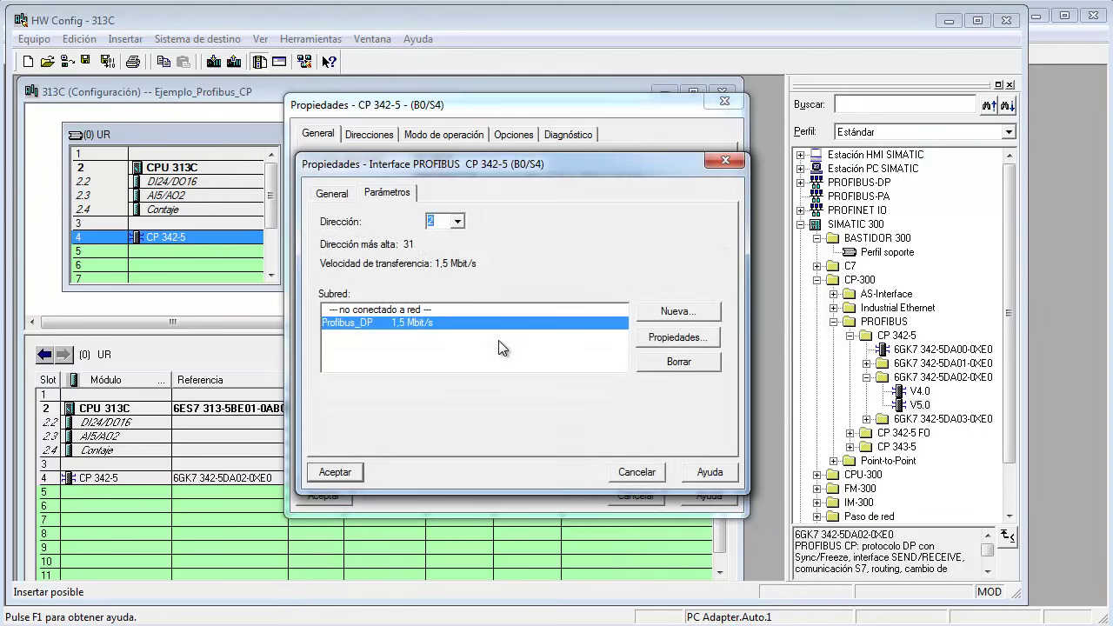
left_click(636, 472)
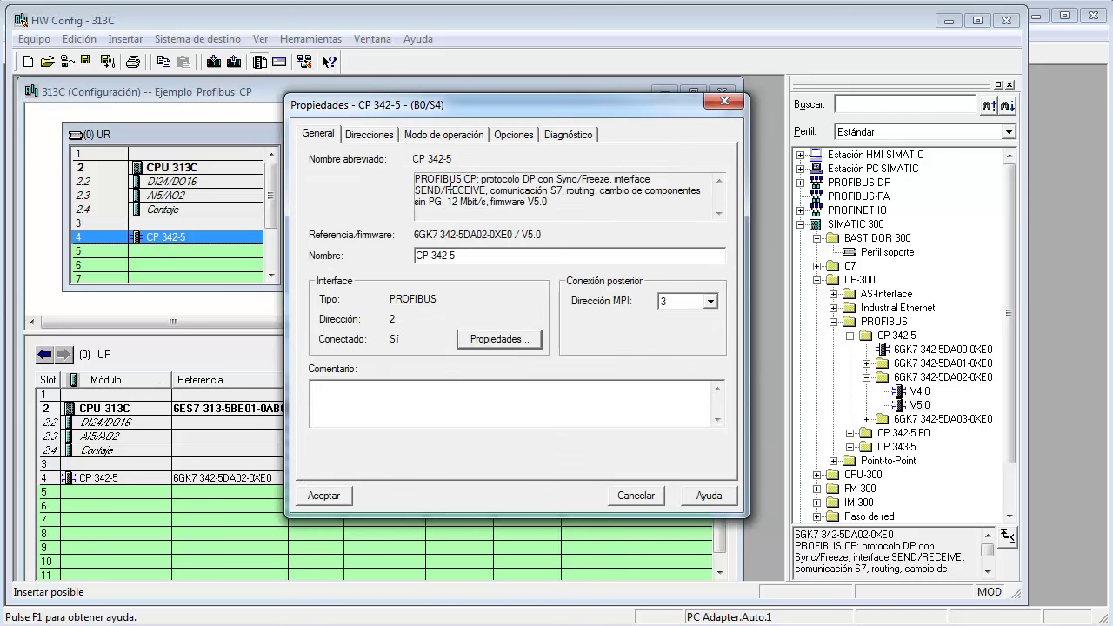
left_click(459, 137)
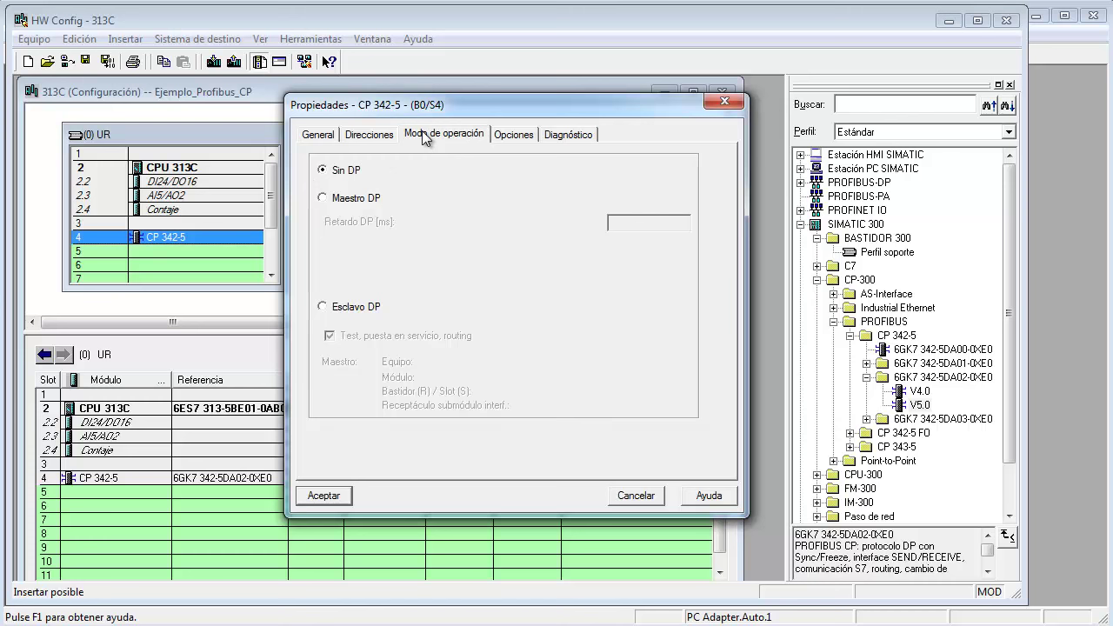
left_click(322, 199)
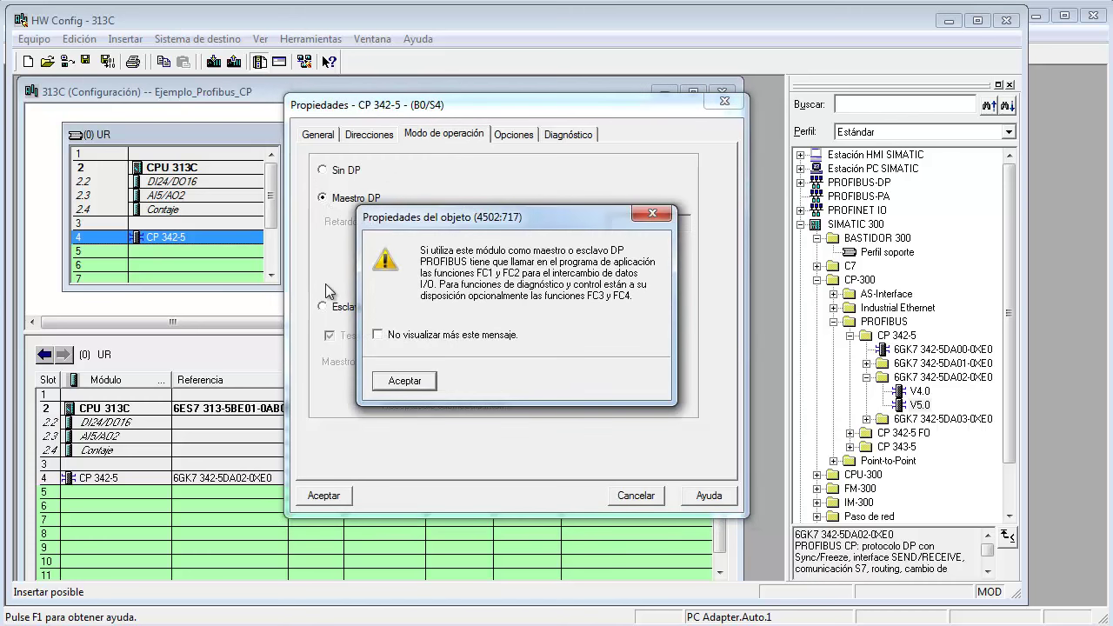
left_click(402, 384)
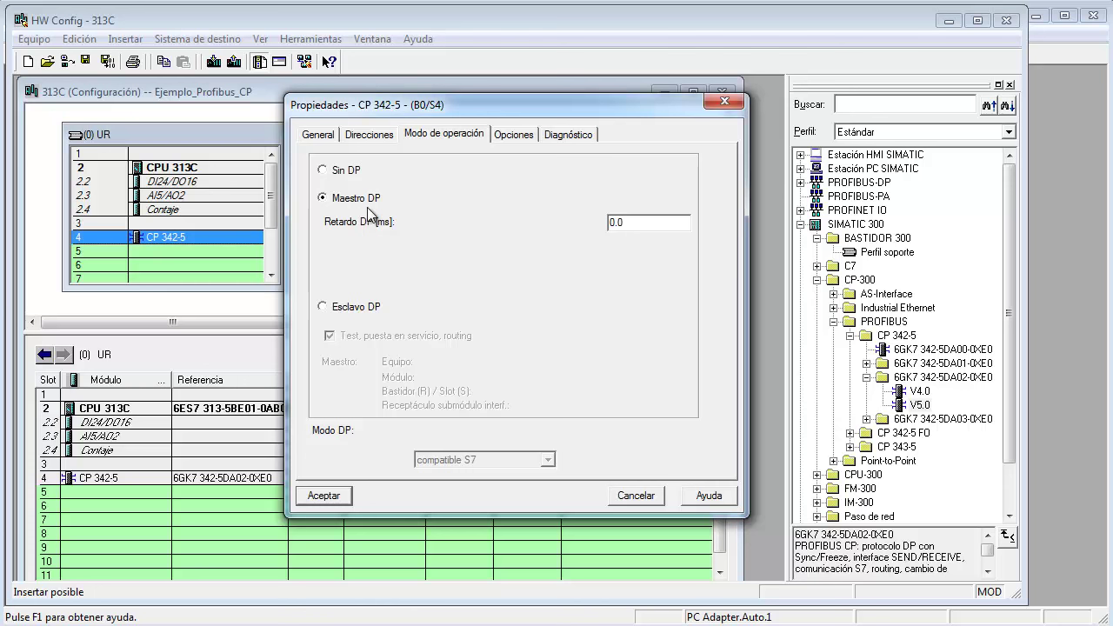
left_click(323, 307)
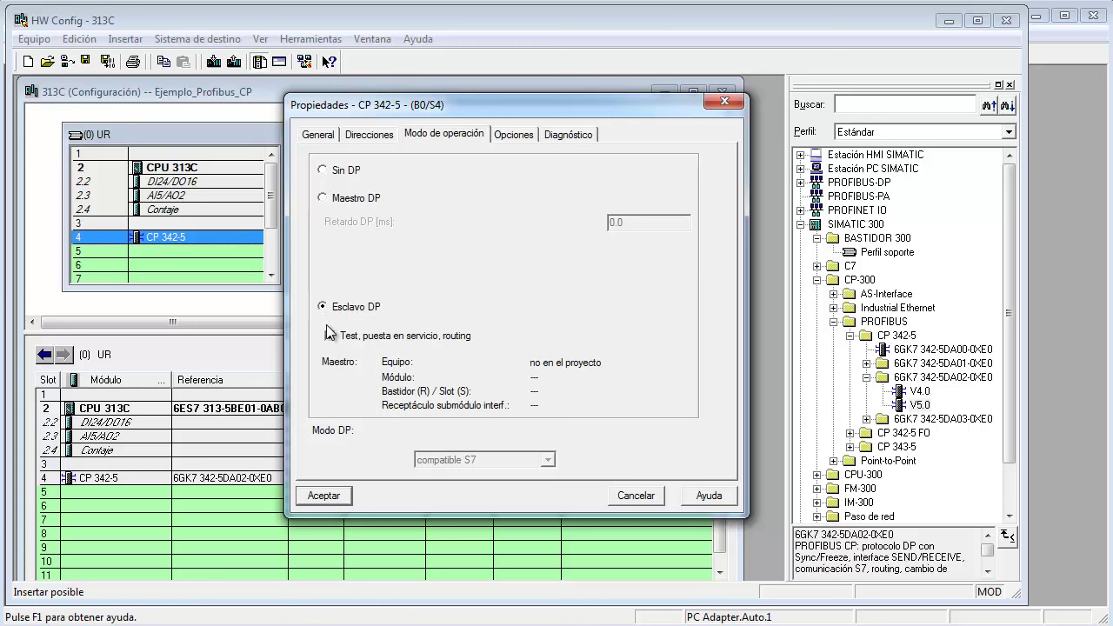
left_click(323, 198)
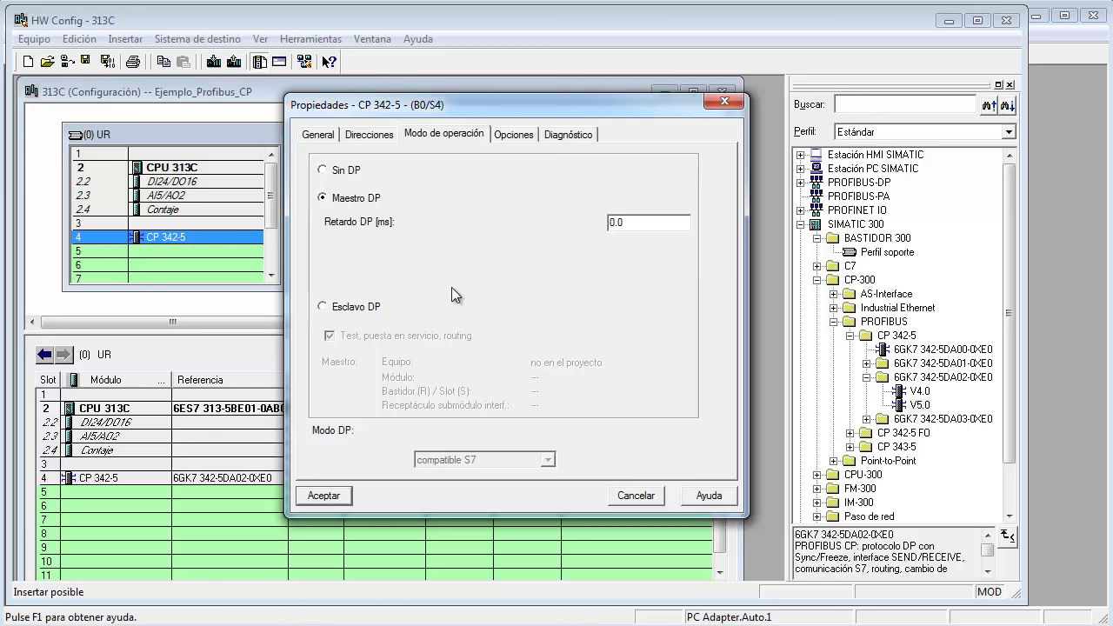
left_click(334, 492)
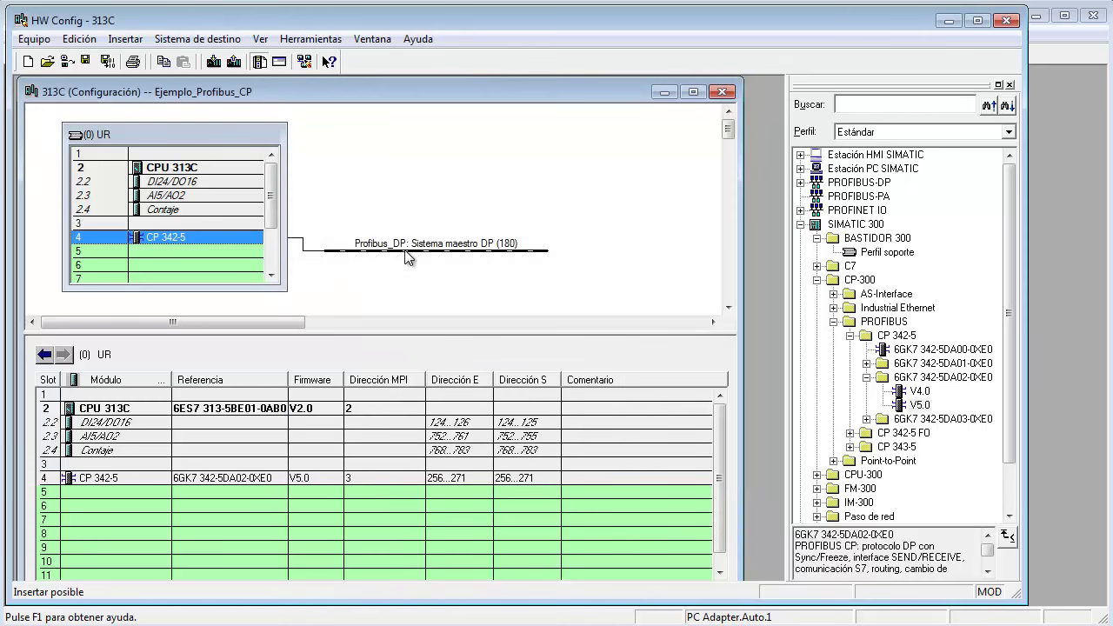
left_click_drag(408, 251, 448, 172)
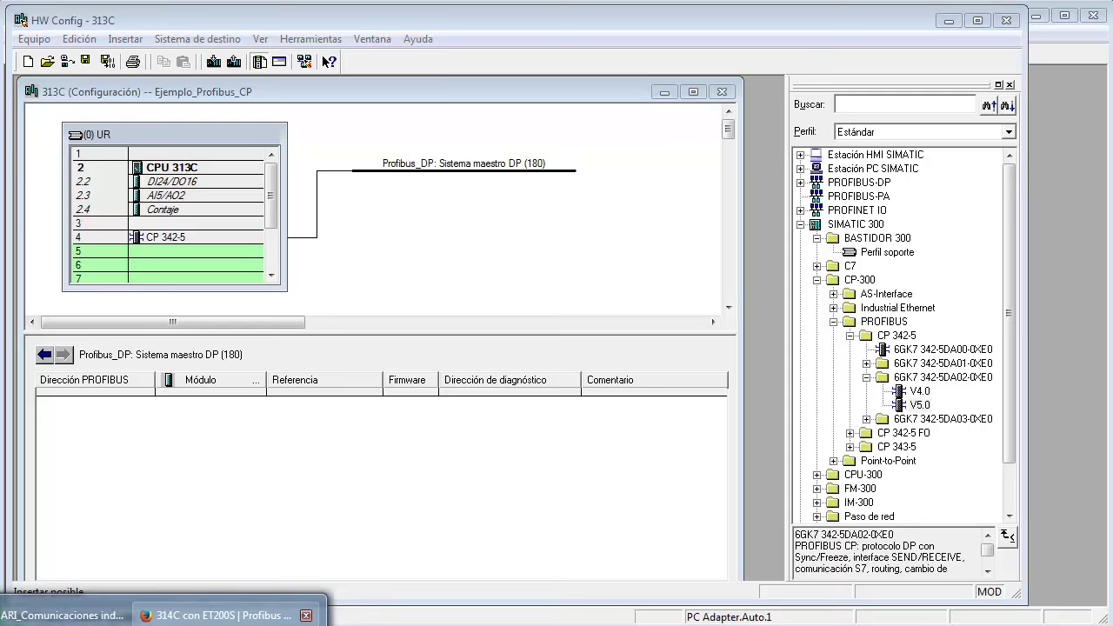
Switch to the Profibus DP course in Firefox and review the "313C CP342-5 con ET200S" page for its hardware configuration and DP_SEND/DP_RECV blocks.
left_click(226, 614)
scroll(197, 304, "up", 1)
scroll(187, 306, "up", 20)
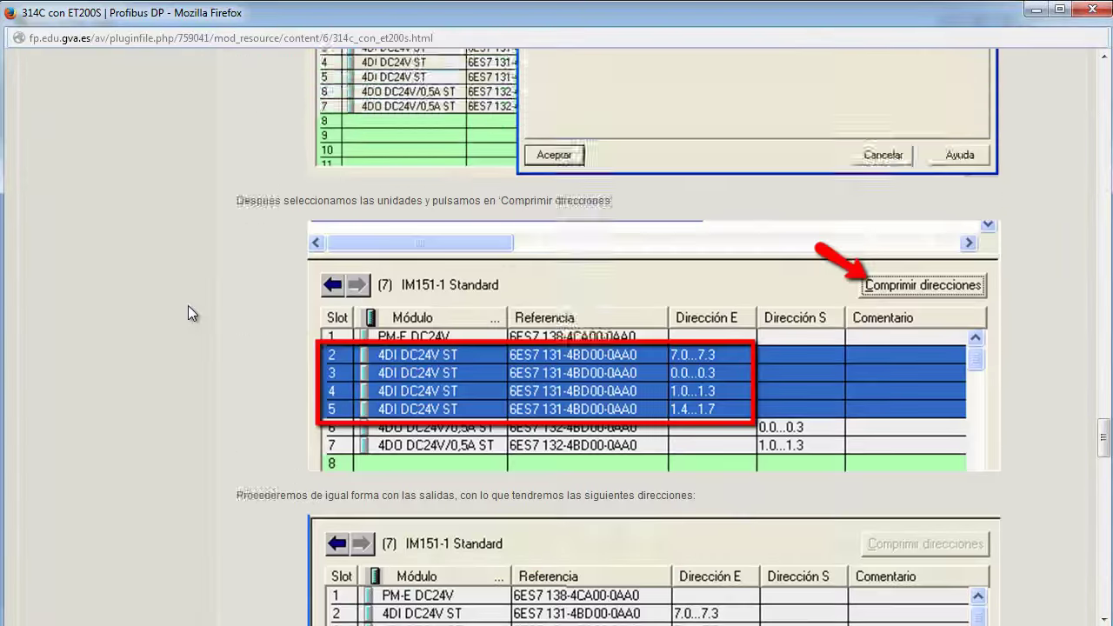
scroll(188, 305, "up", 20)
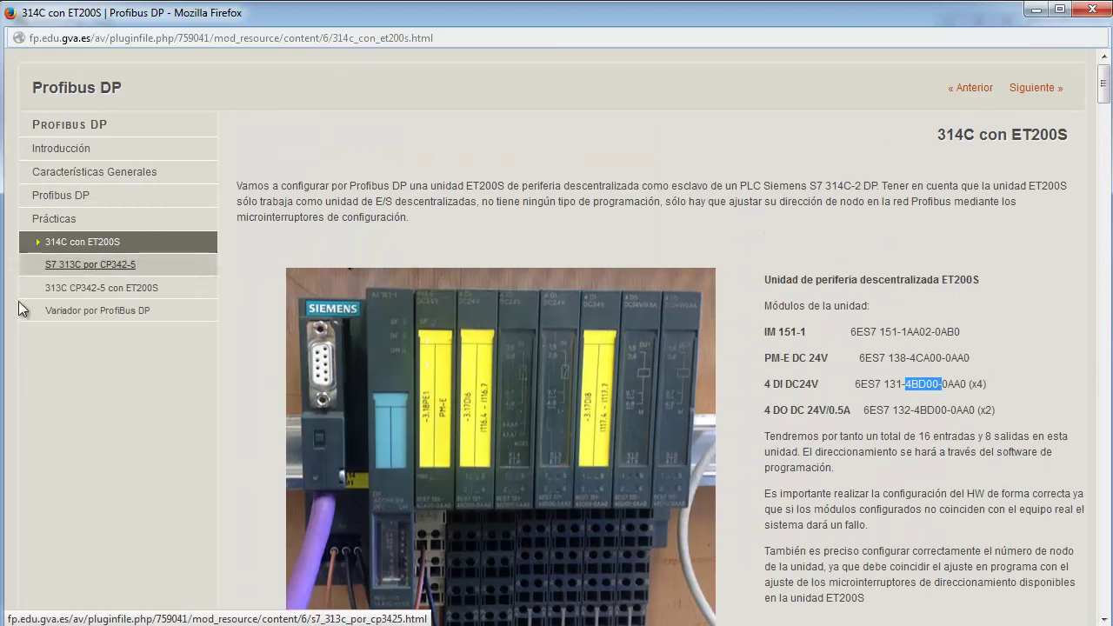
left_click(149, 298)
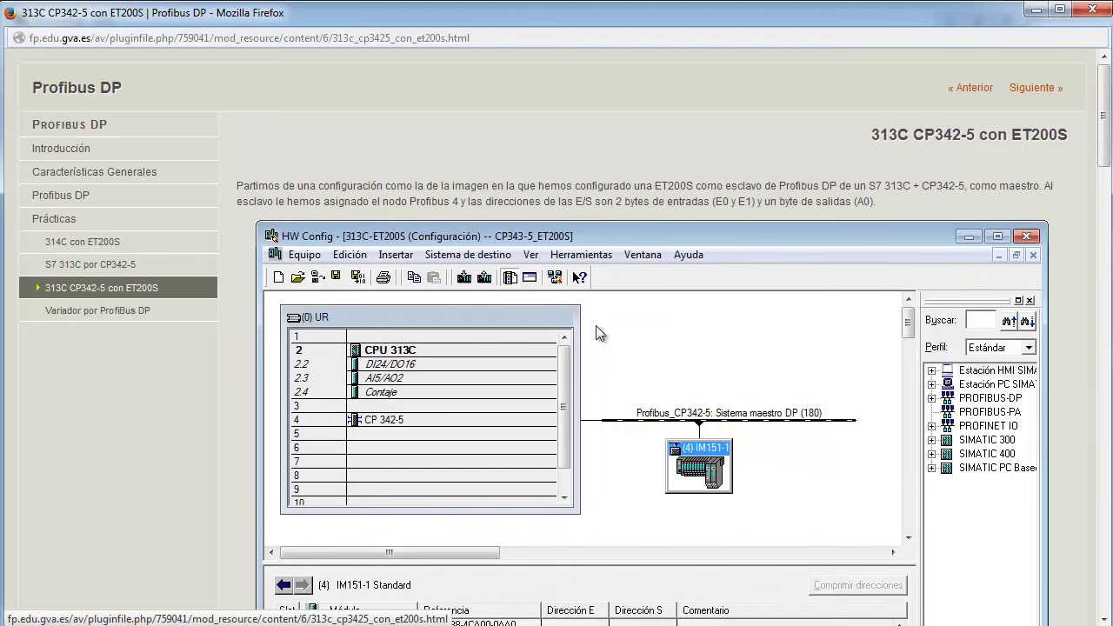
scroll(659, 205, "down", 15)
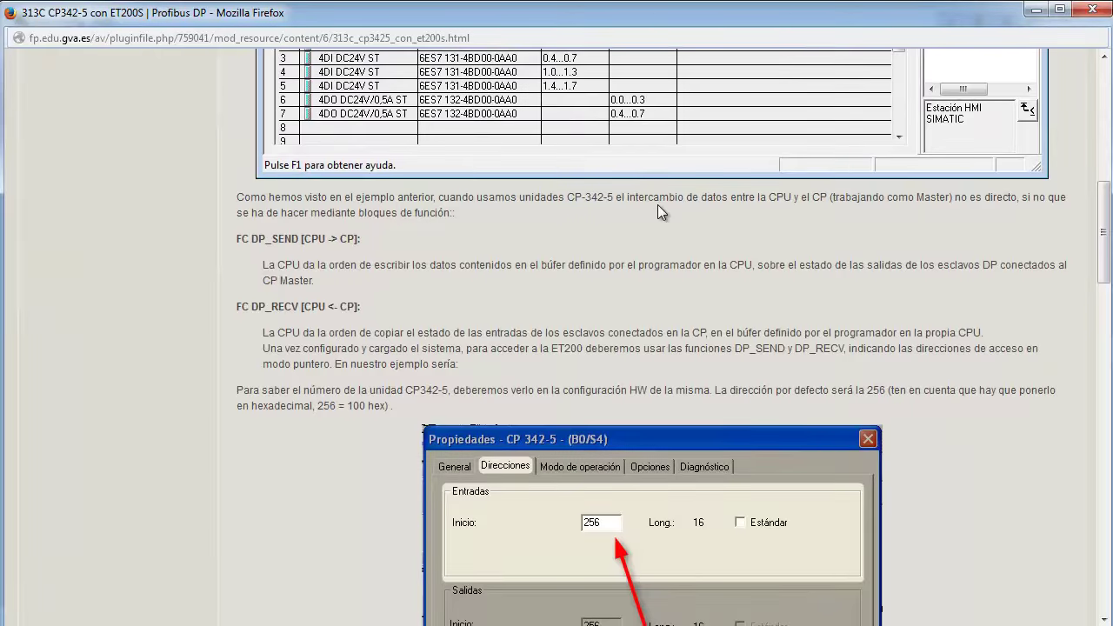
scroll(657, 210, "down", 15)
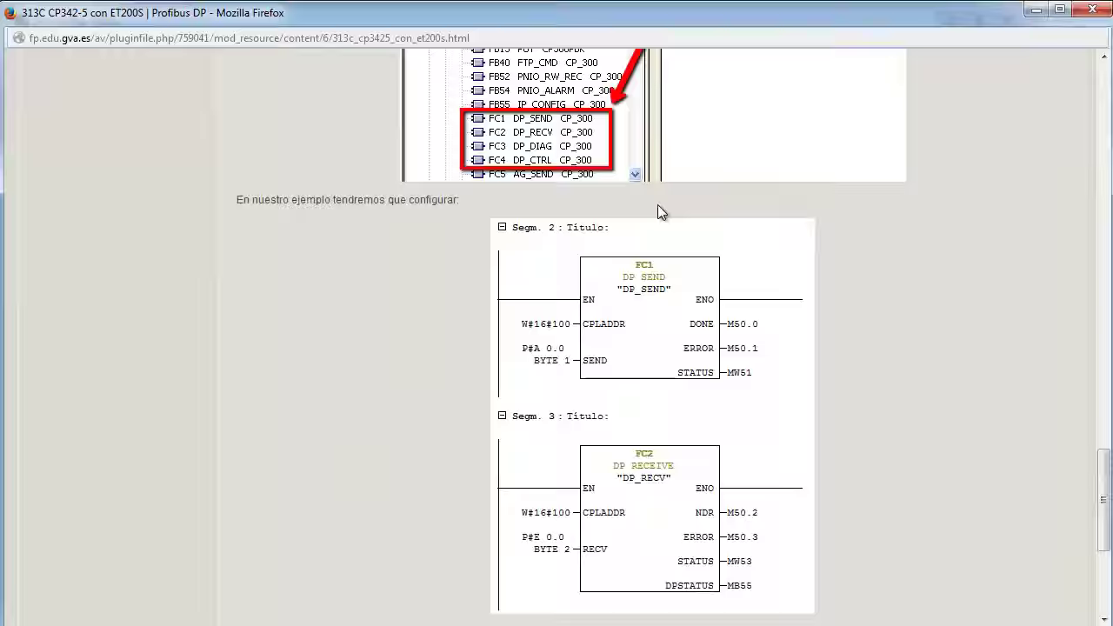
scroll(658, 207, "up", 20)
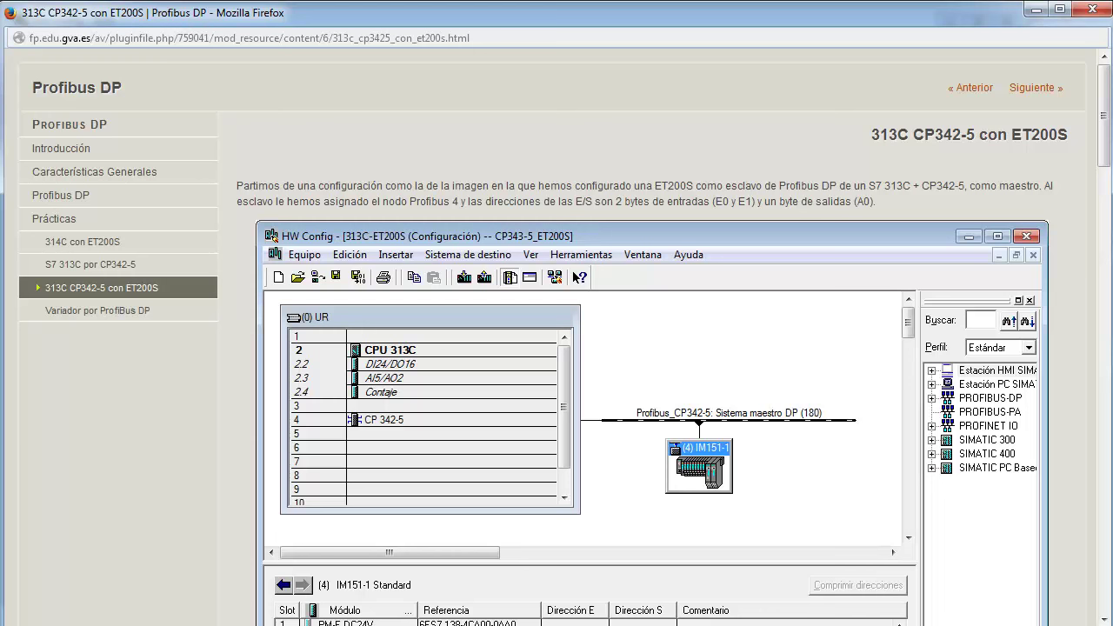
Switch back to HW Config and attach the ET 200S IM151-1 Standard 6ES7 151-1AA02-0AB0 from the PROFIBUS-DP catalogue to the DP master system.
key("alt+Tab")
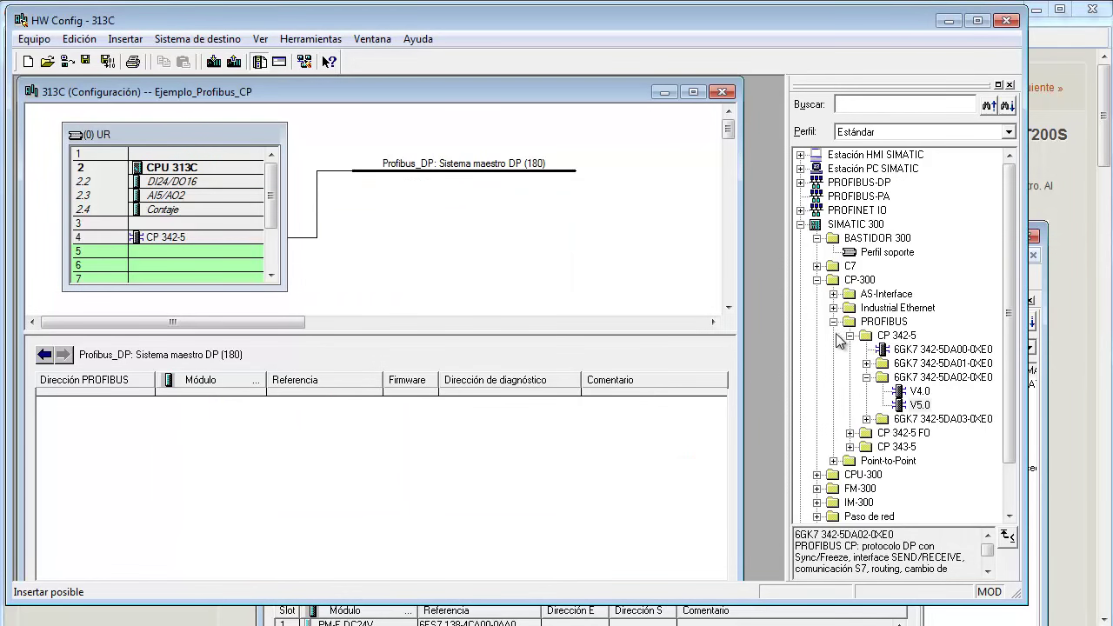
left_click(833, 321)
left_click(816, 279)
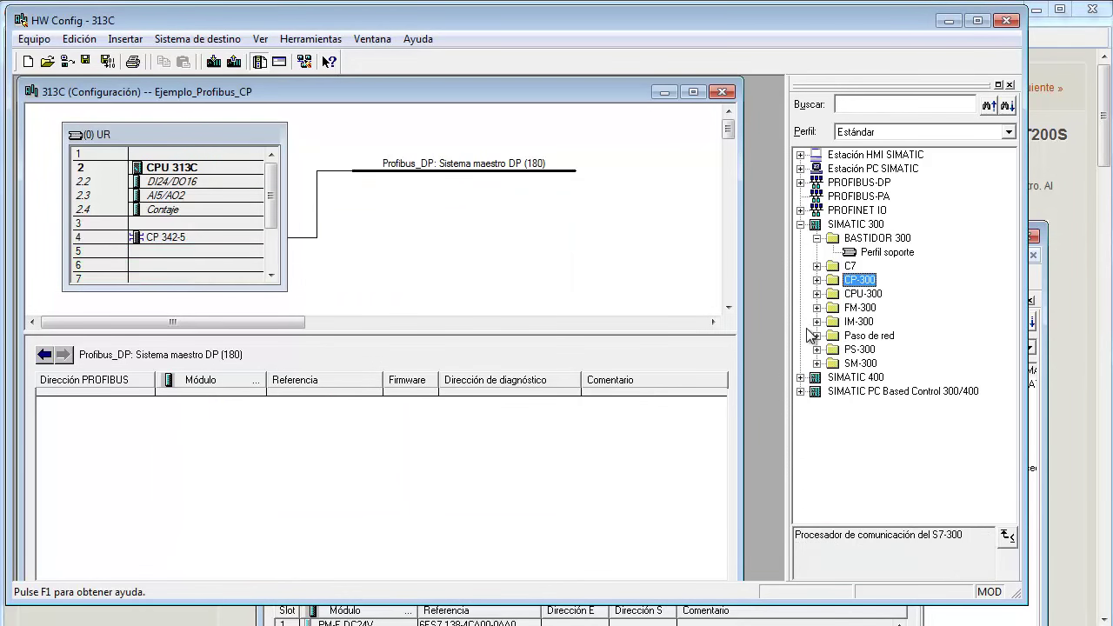
left_click(800, 224)
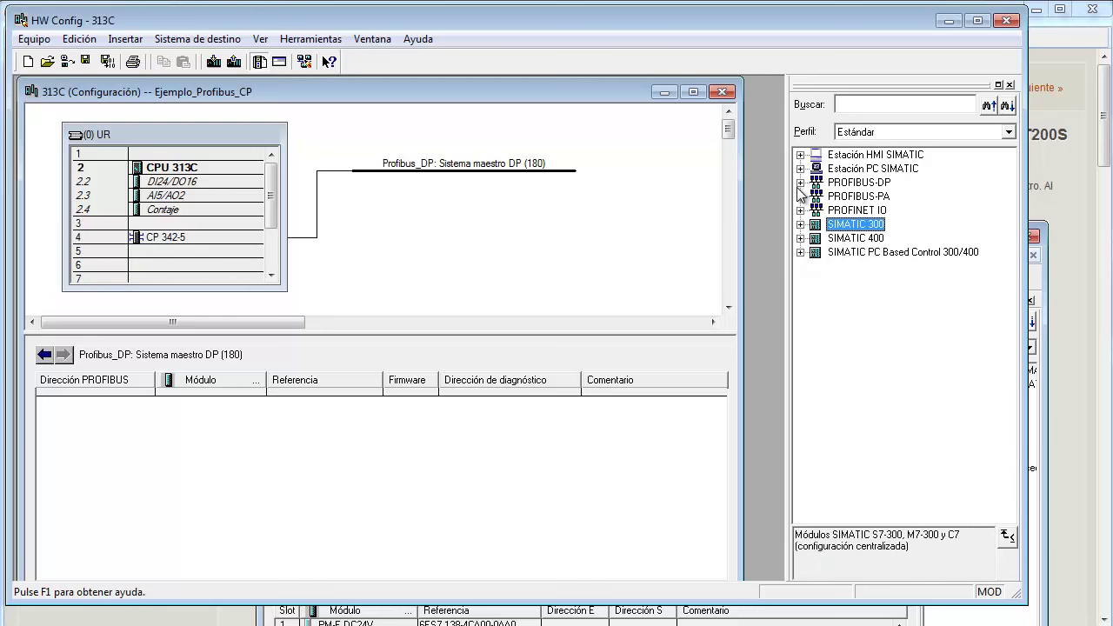
left_click(800, 183)
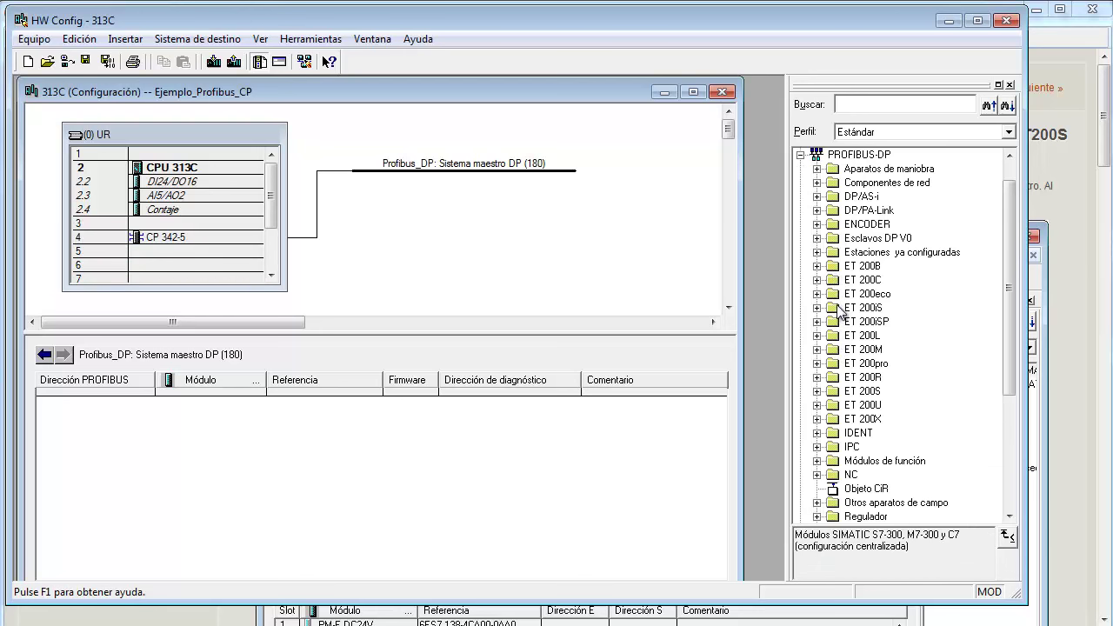
left_click(816, 390)
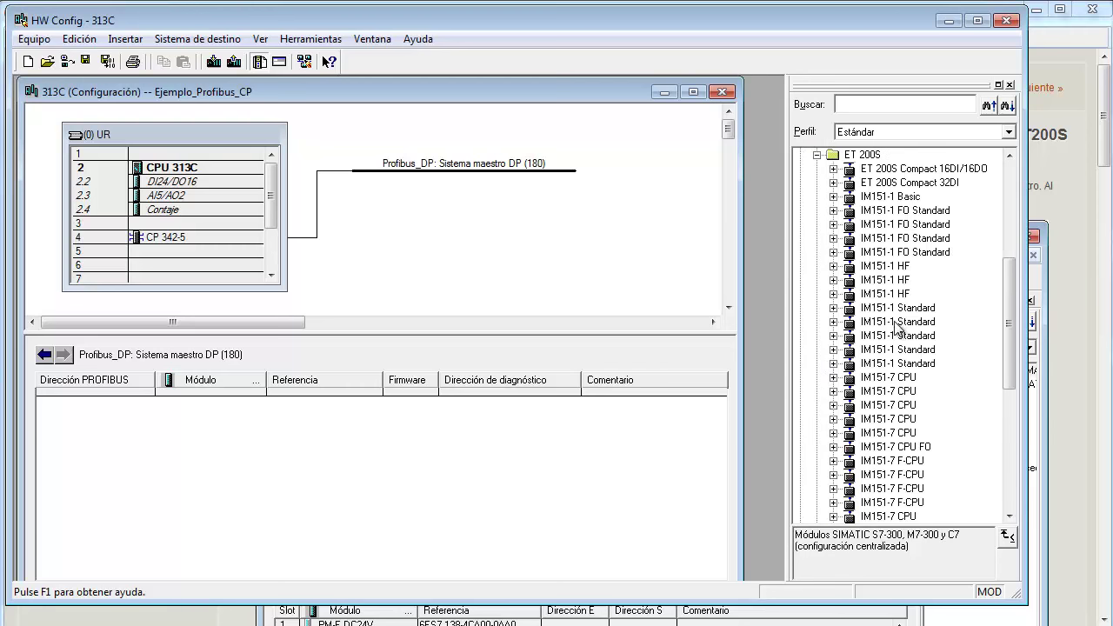
scroll(887, 430, "down", 3)
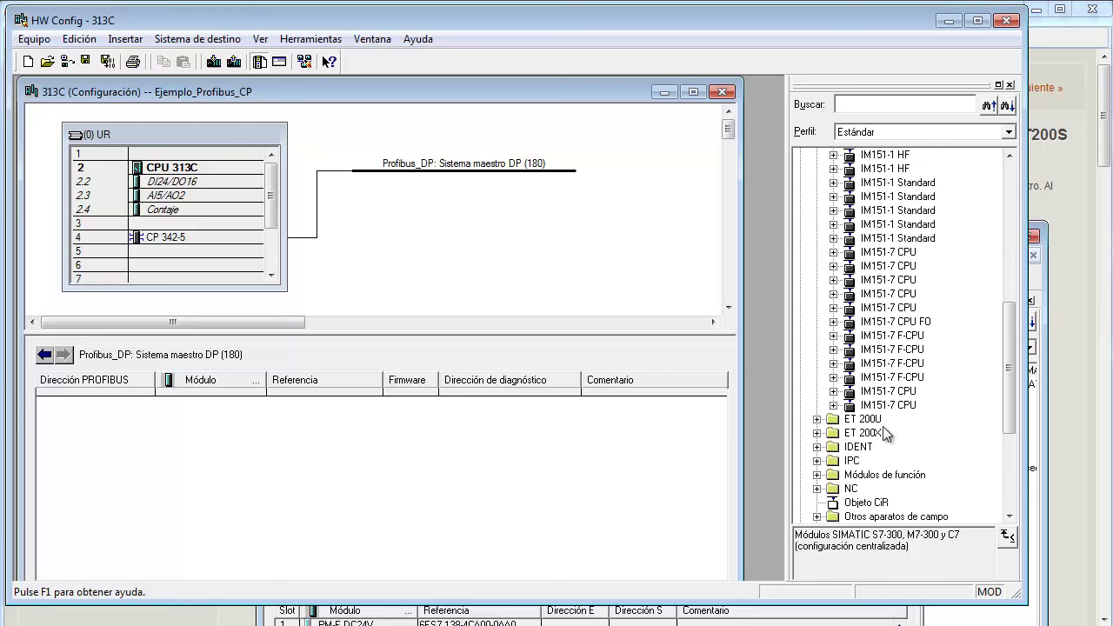
left_click(891, 198)
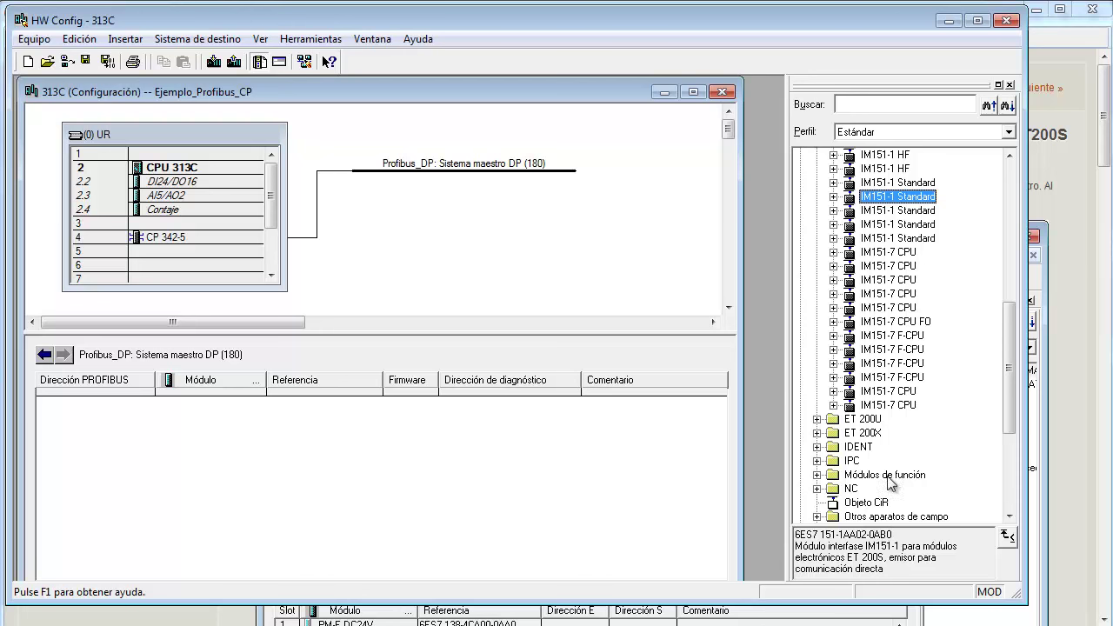
left_click_drag(878, 205, 445, 171)
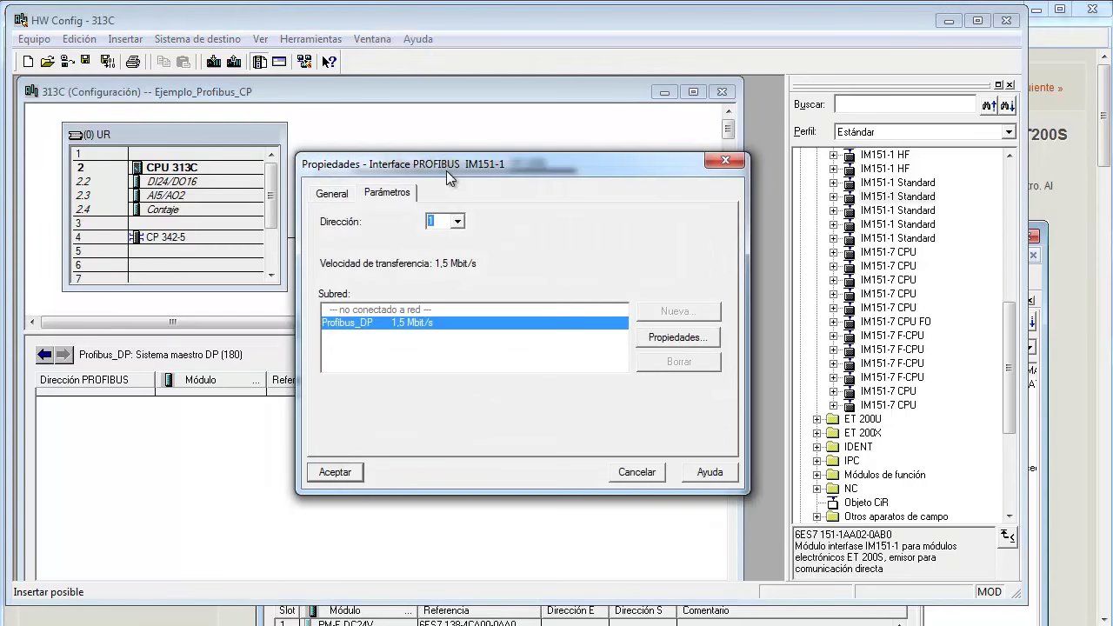
Set the PROFIBUS address of the IM151-1 interface to 7.
left_click(456, 221)
left_click(458, 269)
left_click(457, 269)
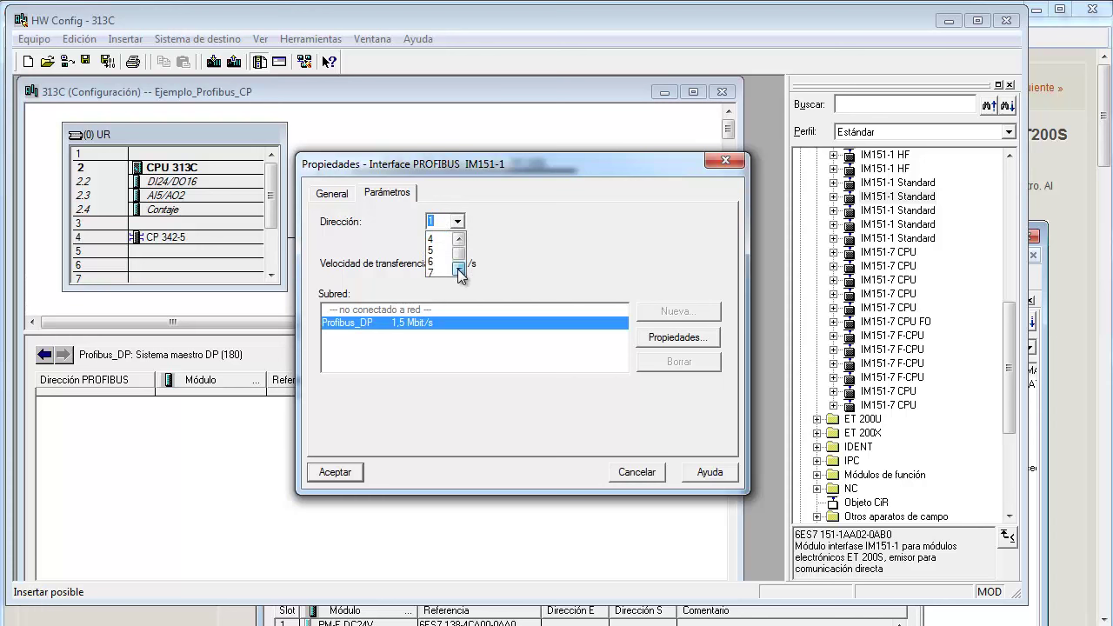
left_click(458, 269)
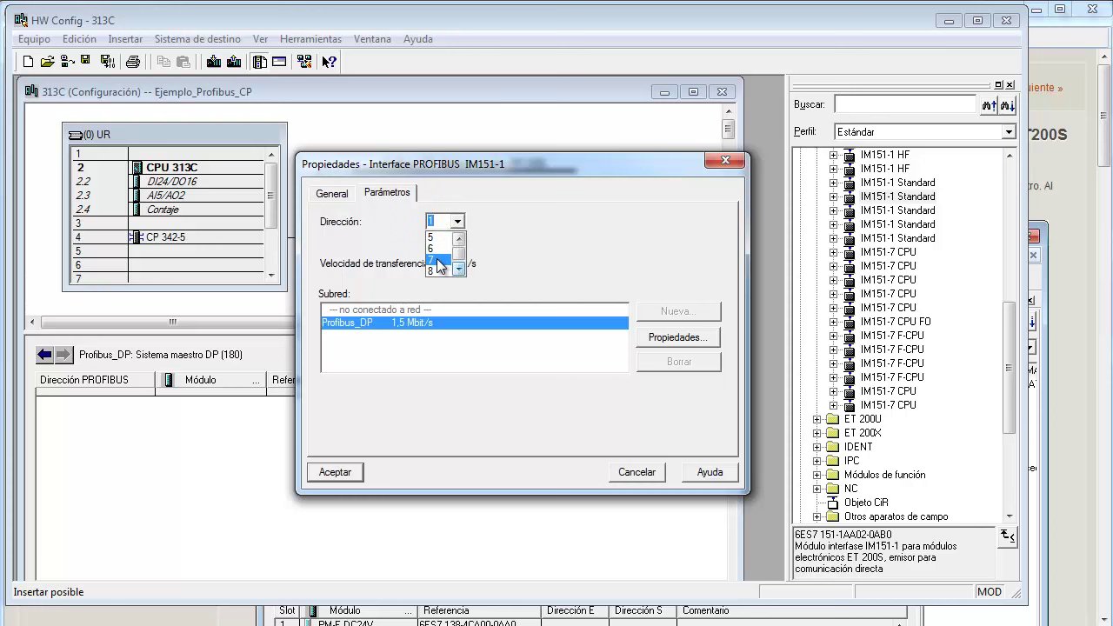
left_click(440, 260)
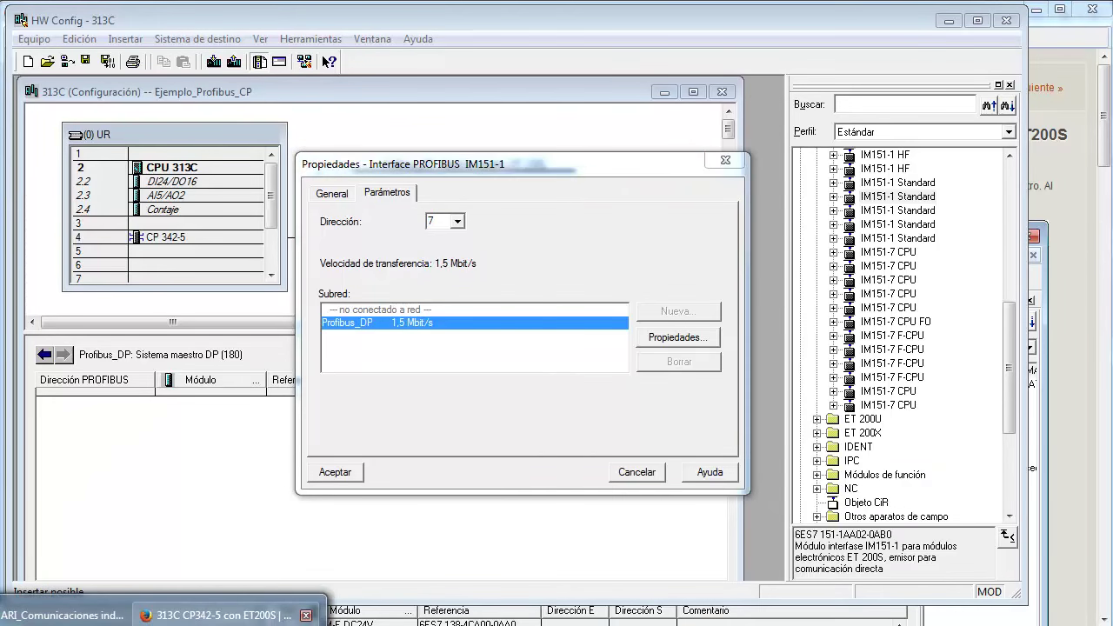
Switch to the course in Firefox and check the "314C con ET200S" page for the slave's node address switches and module references.
left_click(221, 616)
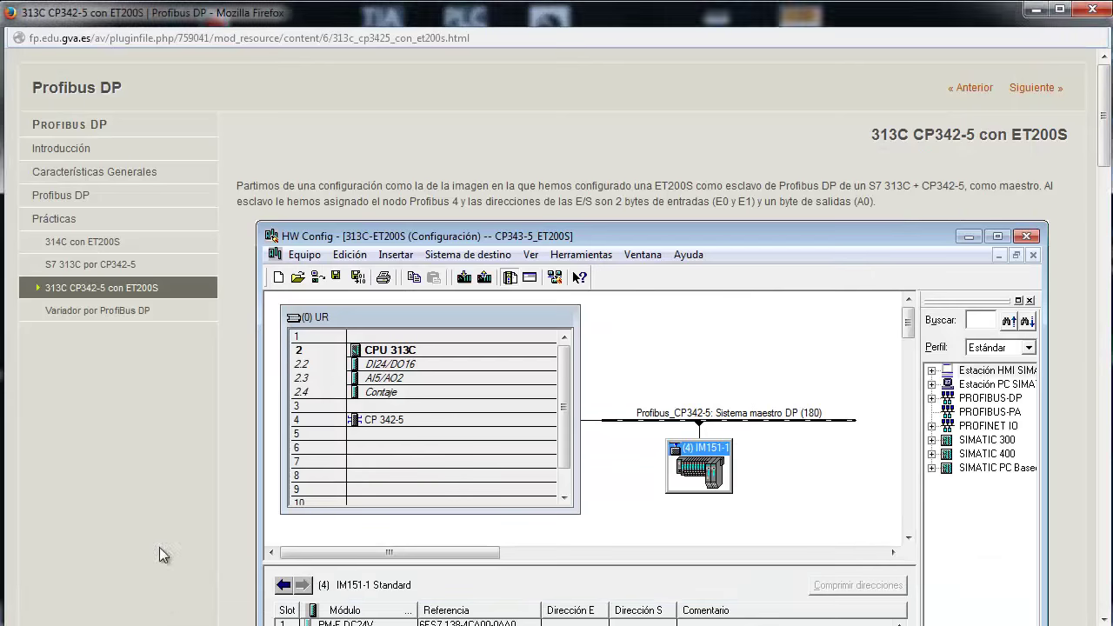
left_click(109, 247)
scroll(401, 294, "down", 7)
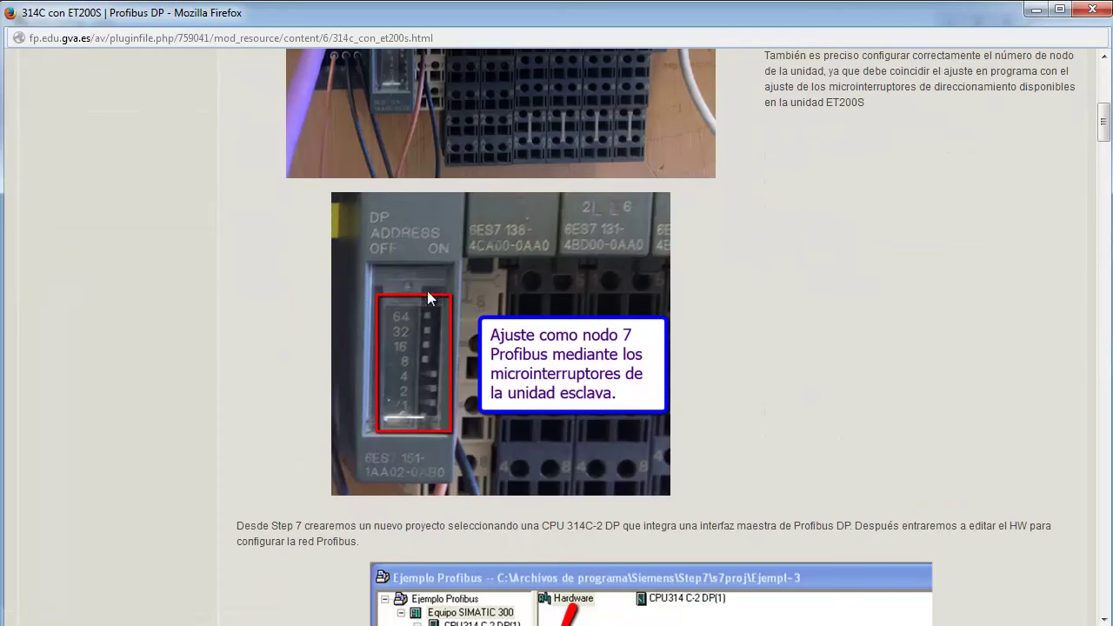
scroll(400, 294, "down", 1)
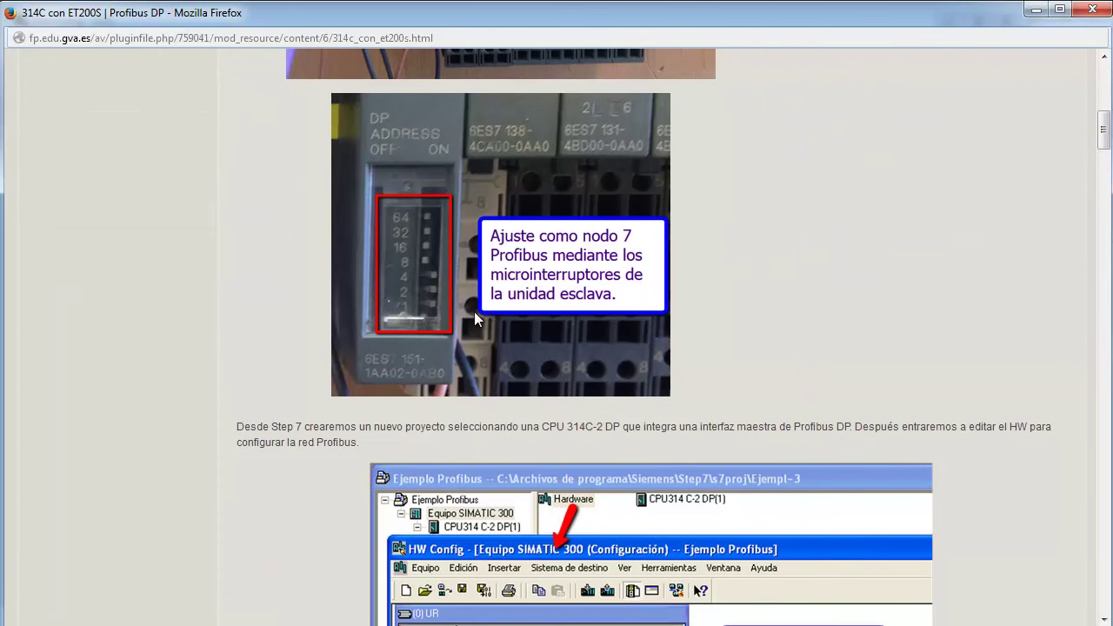
scroll(473, 311, "up", 8)
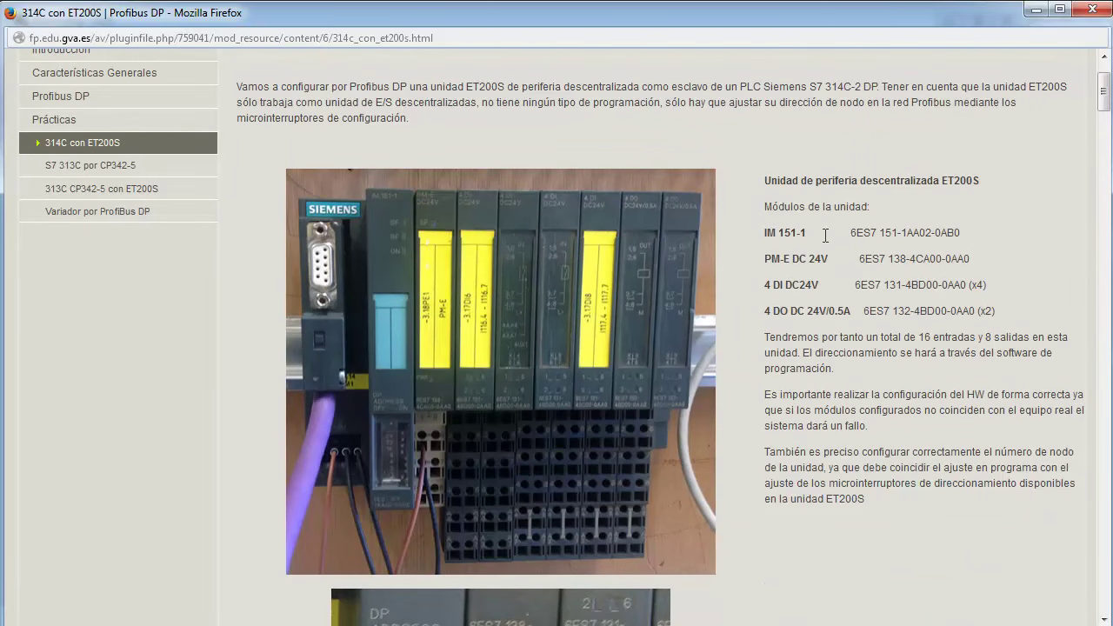
left_click_drag(760, 234, 1004, 316)
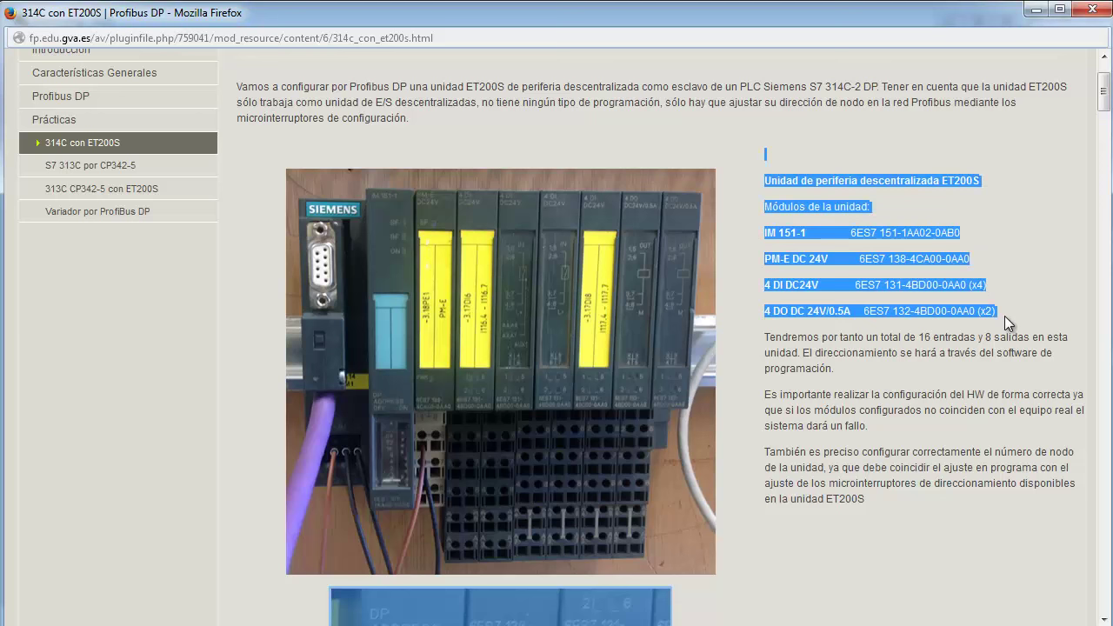
left_click(1013, 290)
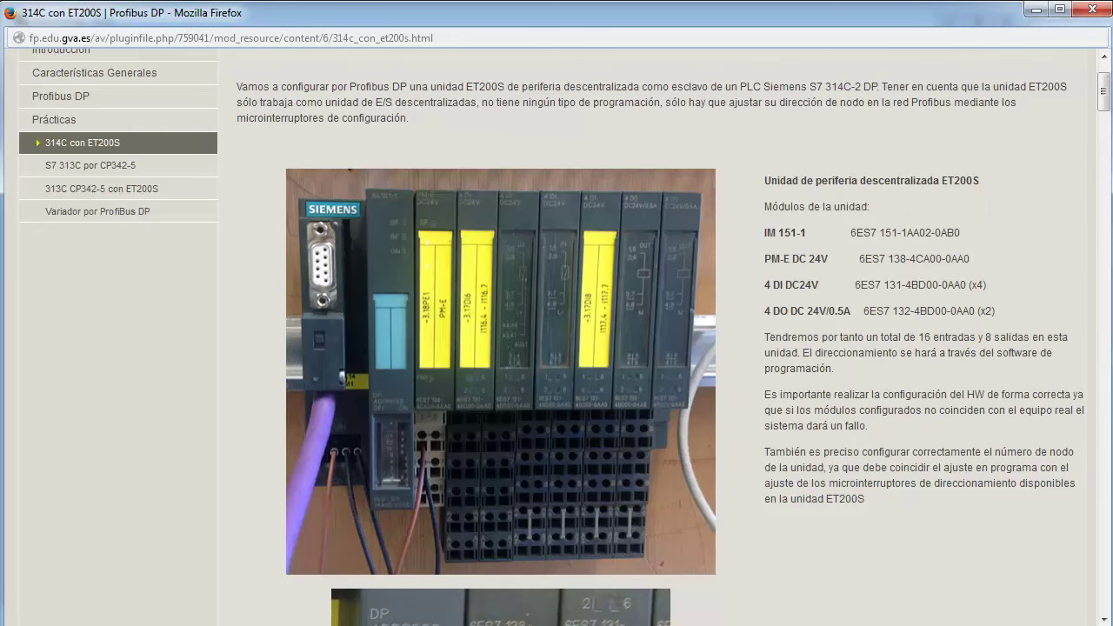
Return to HW Config, accept the IM151-1 interface properties, and insert the PM-E DC24V power module 6ES7 138-4CA00-0AA0 in slot 1.
key("alt+Tab")
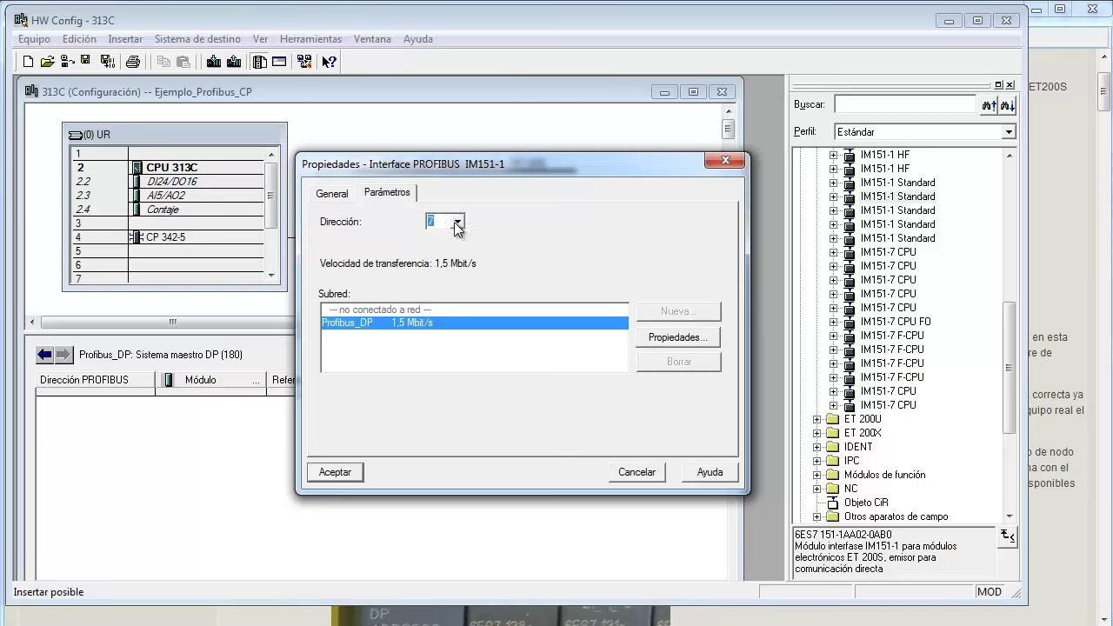
left_click(328, 474)
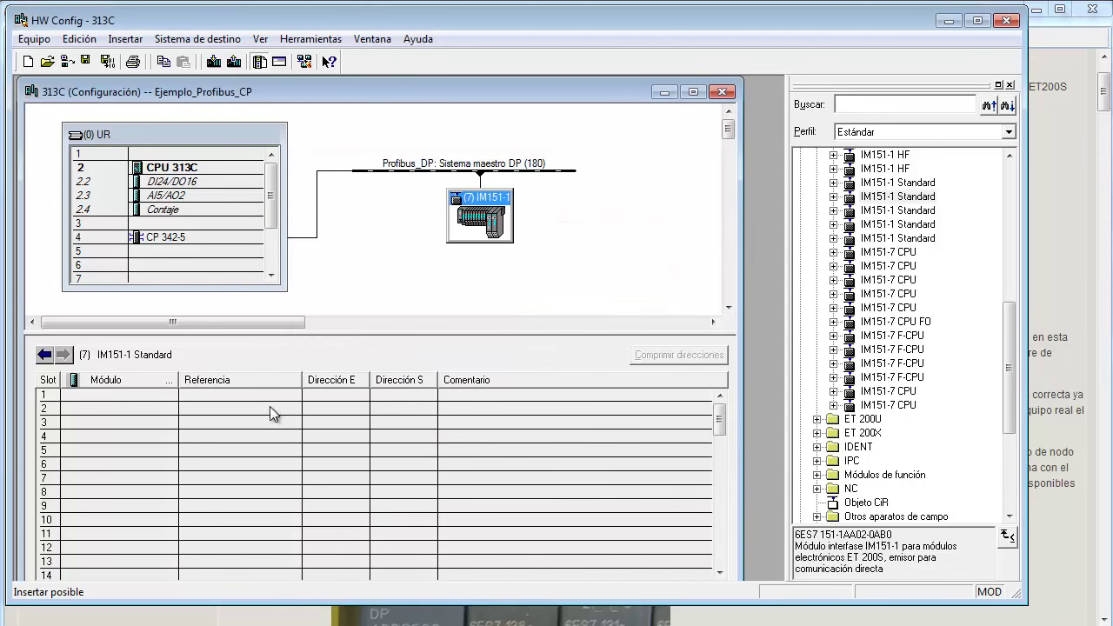
left_click(106, 402)
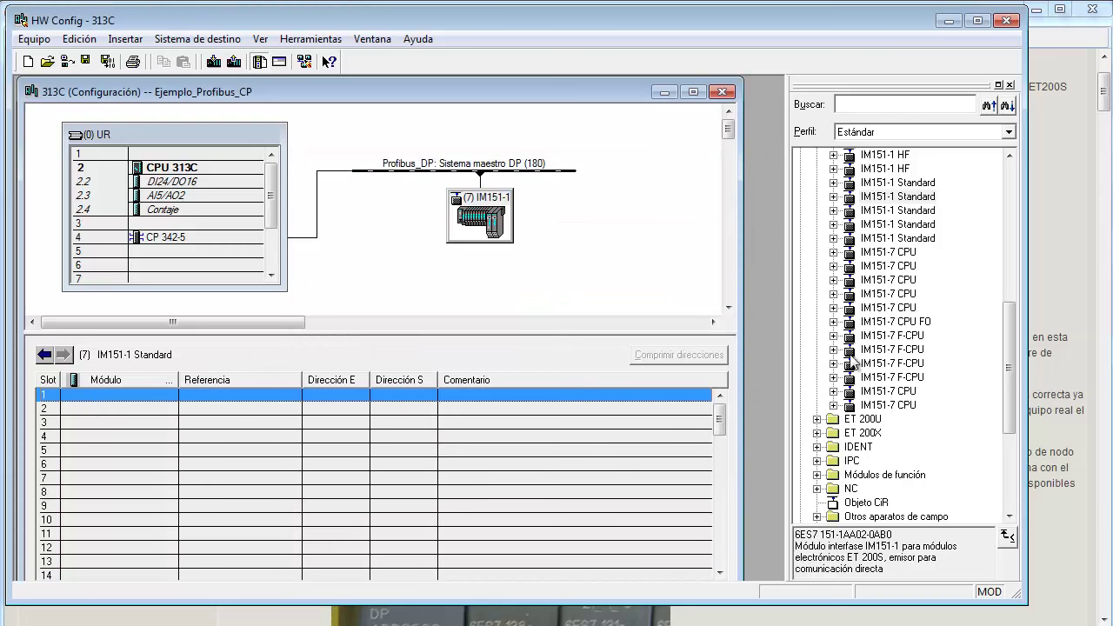
left_click(872, 198)
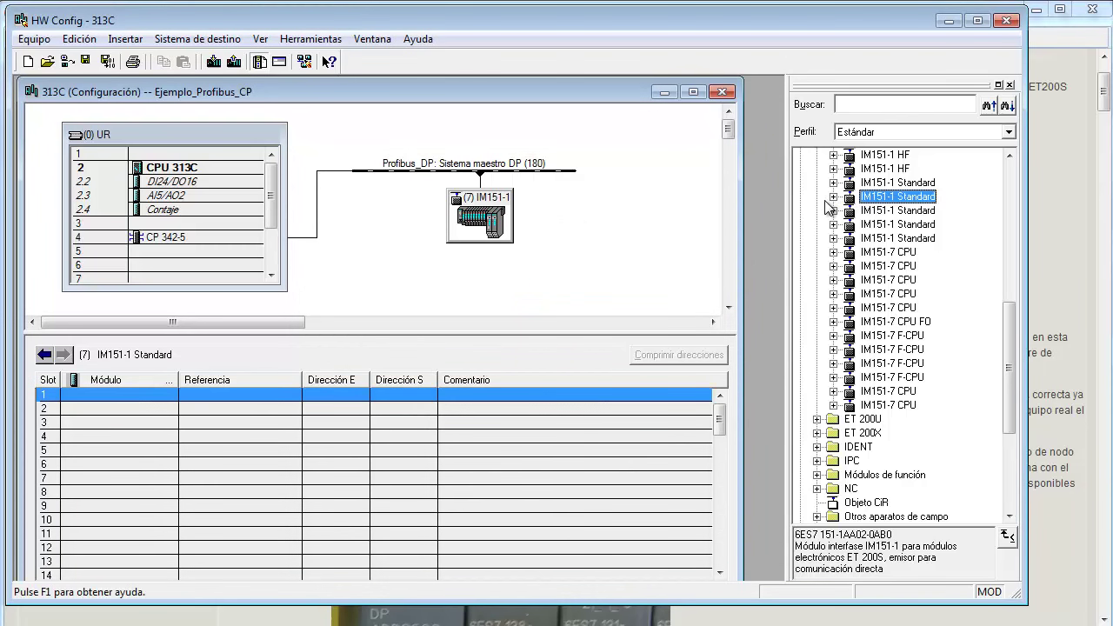
left_click(832, 197)
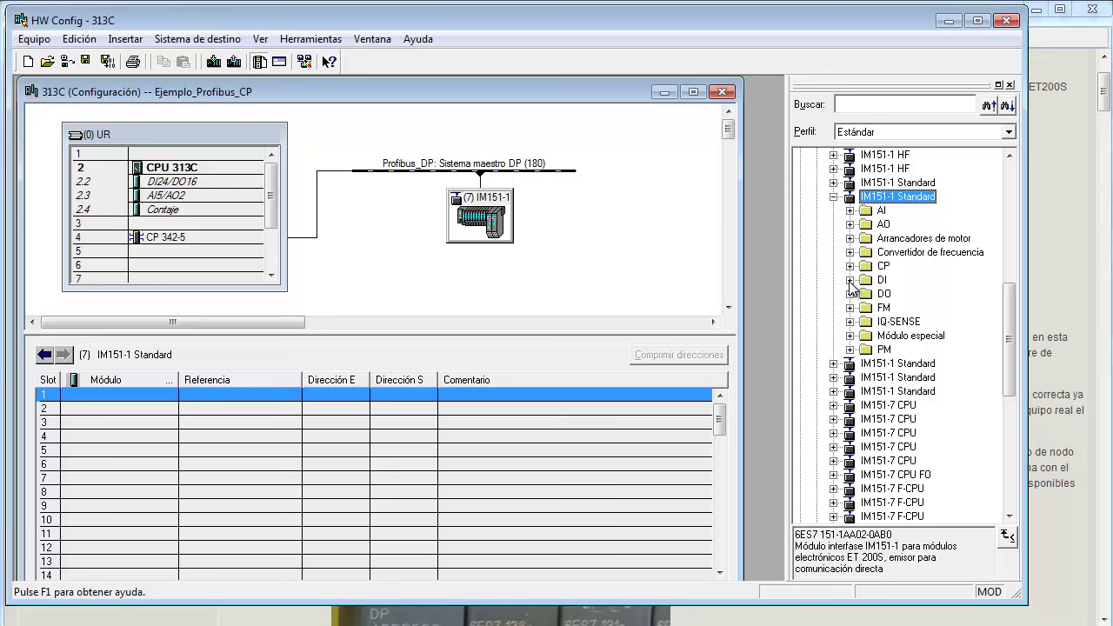
left_click(851, 350)
left_click(922, 419)
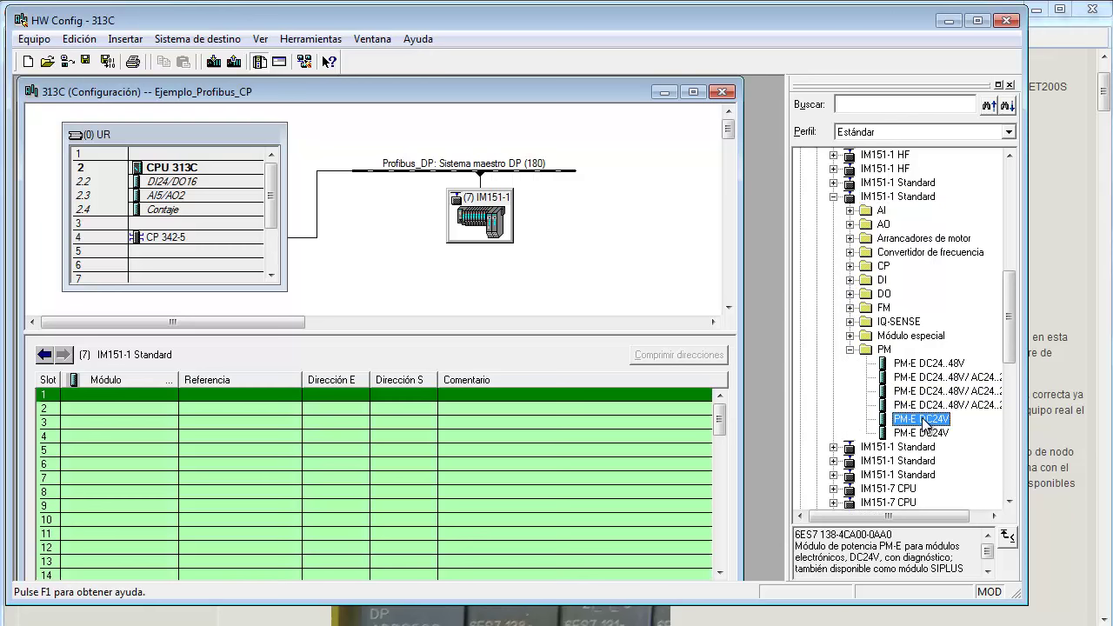
left_click_drag(923, 423, 125, 394)
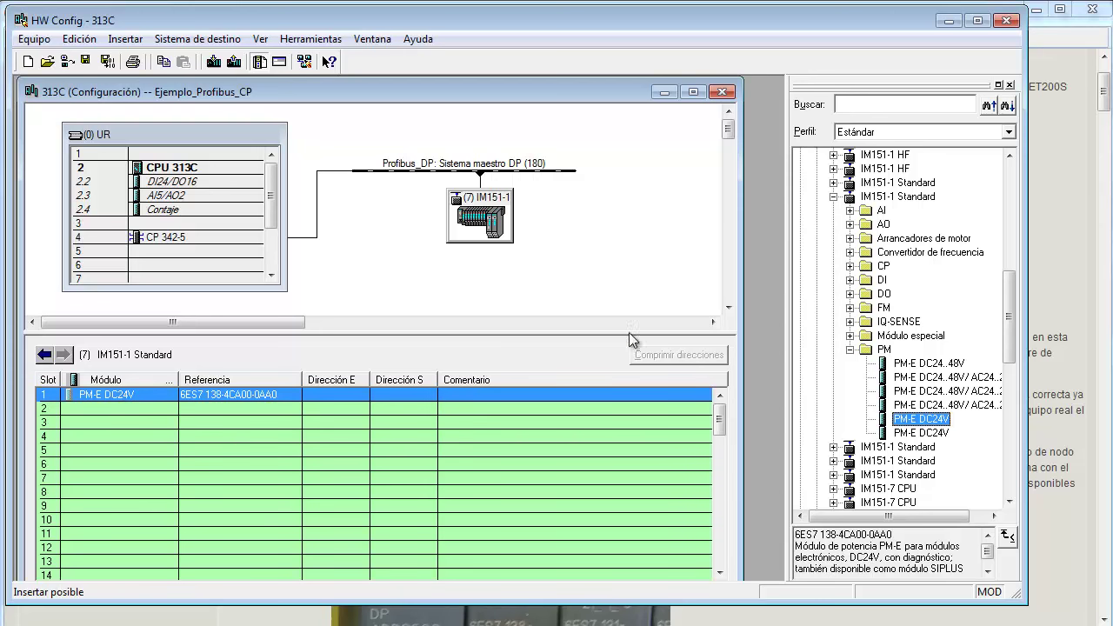
Insert 4DI DC24V ST digital input modules, 6ES7 131-4BD00-0AA0, in slots 2 to 5 of the IM151-1.
left_click(851, 280)
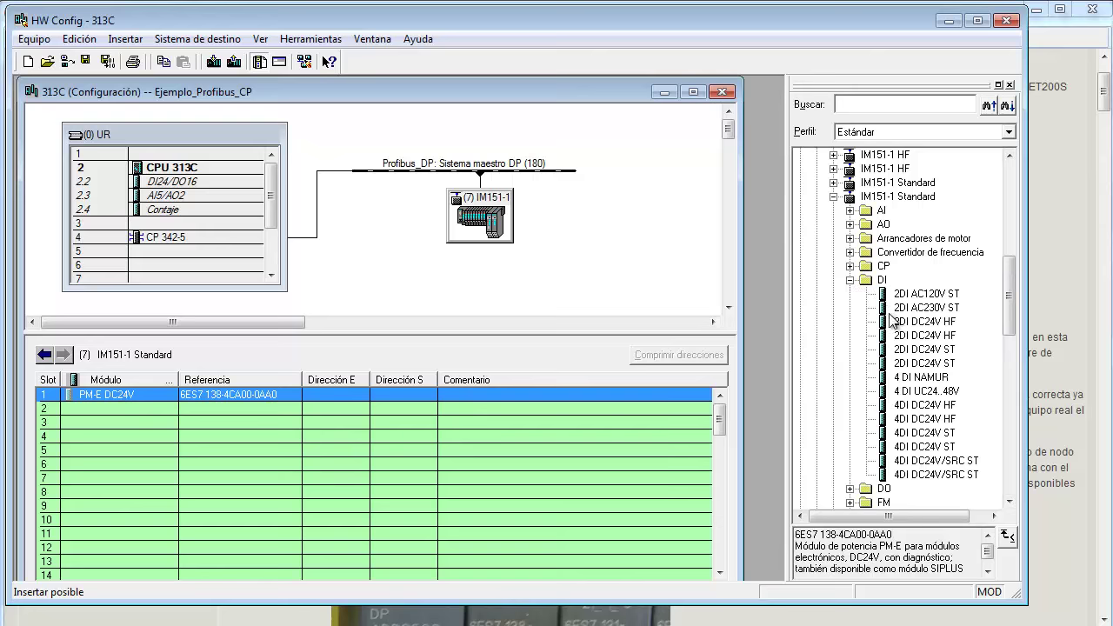
left_click(913, 433)
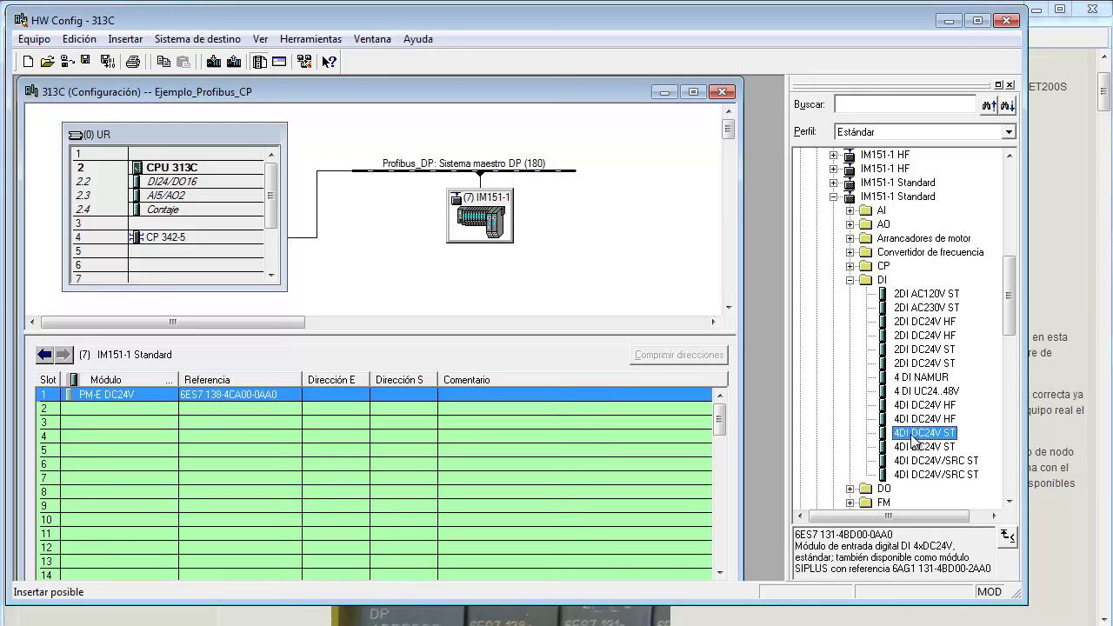
left_click_drag(923, 435, 141, 409)
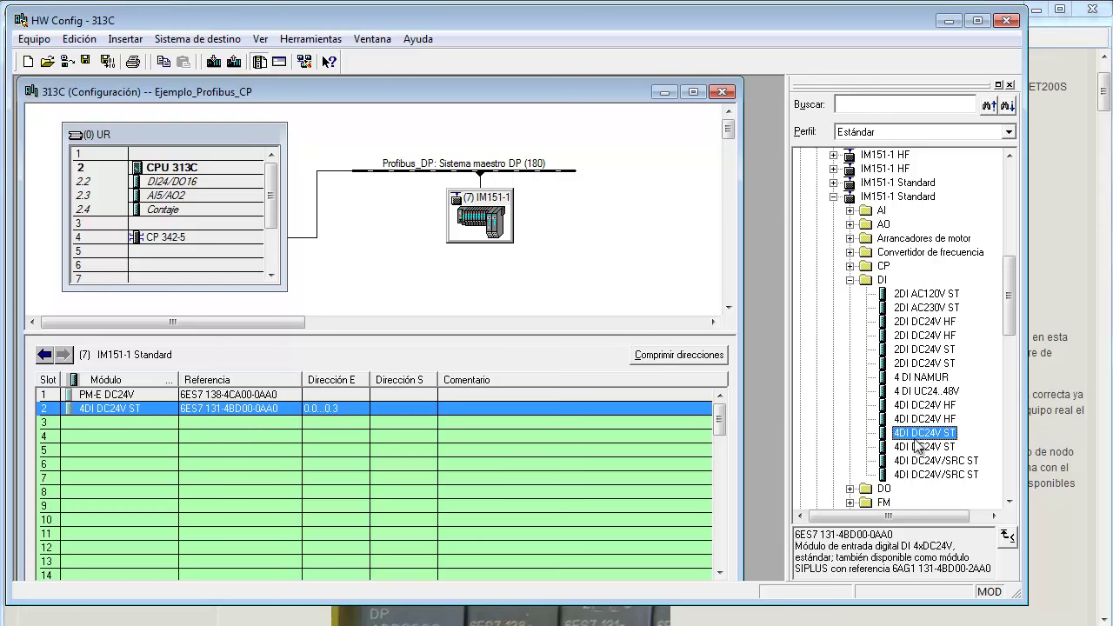
left_click_drag(923, 432, 137, 438)
left_click_drag(923, 439, 135, 450)
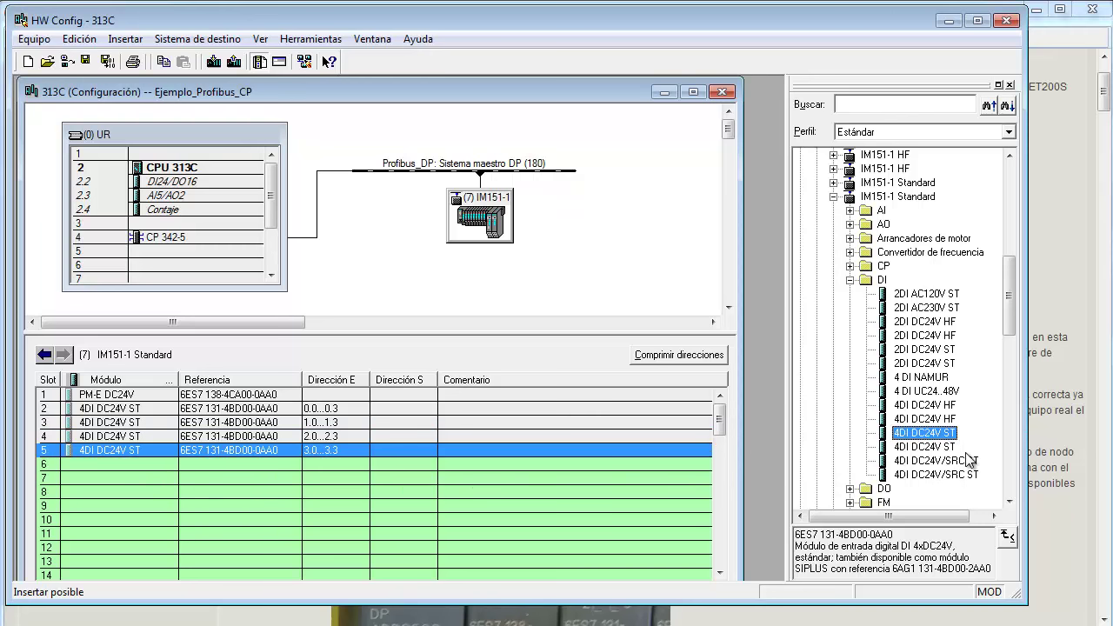
Insert 4DO DC24V/0,5A ST digital output modules, 6ES7 132-4BD00-0AA0, in slots 6 and 7 of the IM151-1.
left_click(850, 280)
left_click(849, 293)
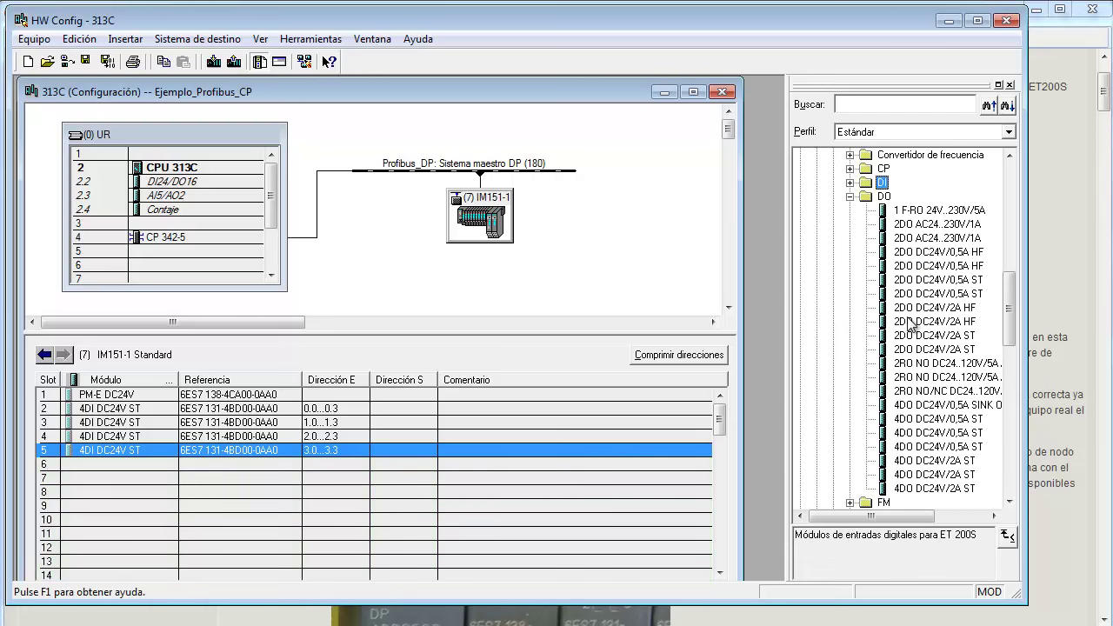
left_click(933, 433)
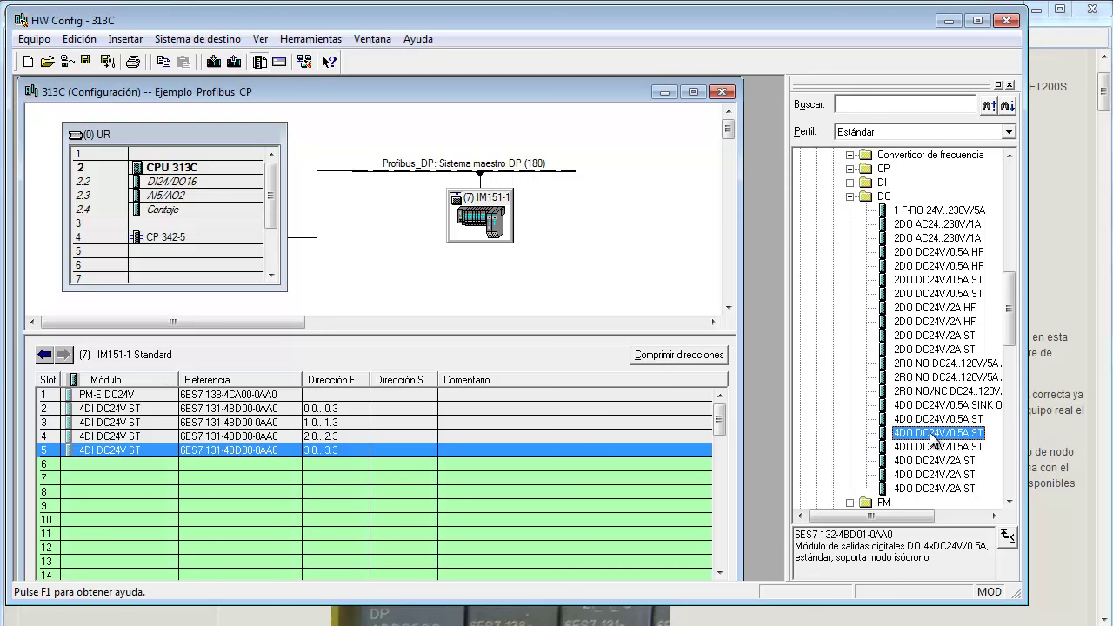
left_click(935, 421)
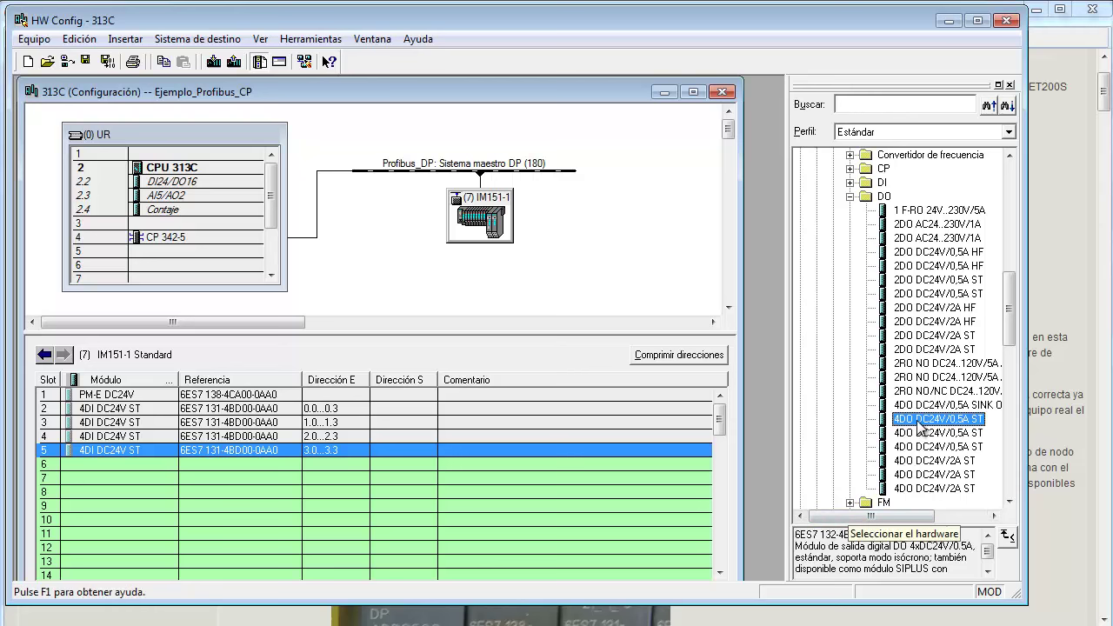
left_click_drag(919, 426, 303, 482)
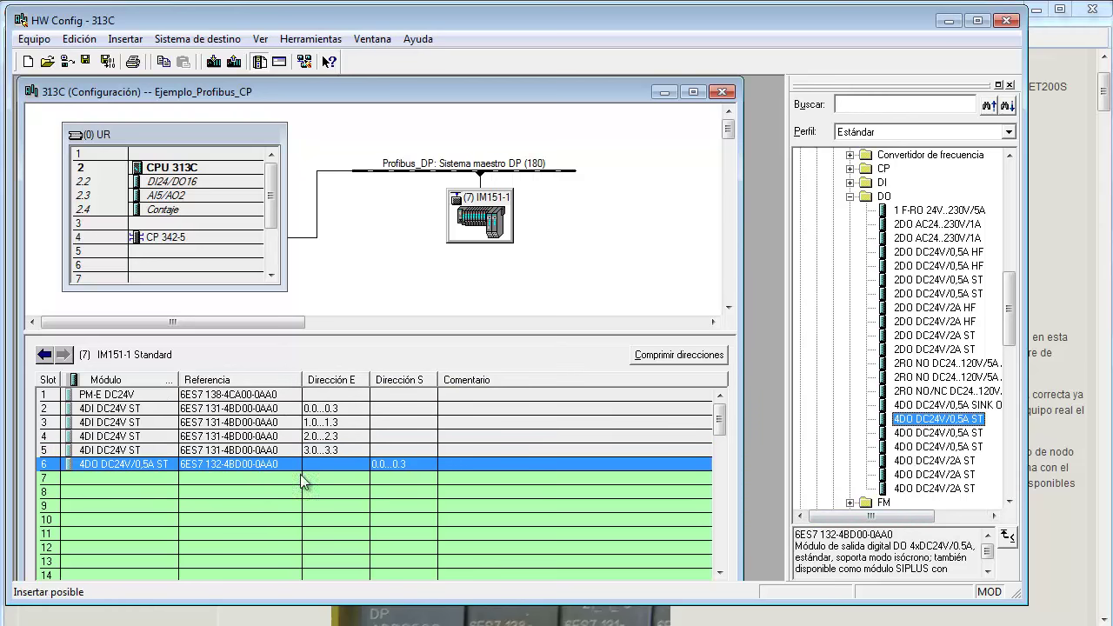
left_click_drag(956, 424, 136, 476)
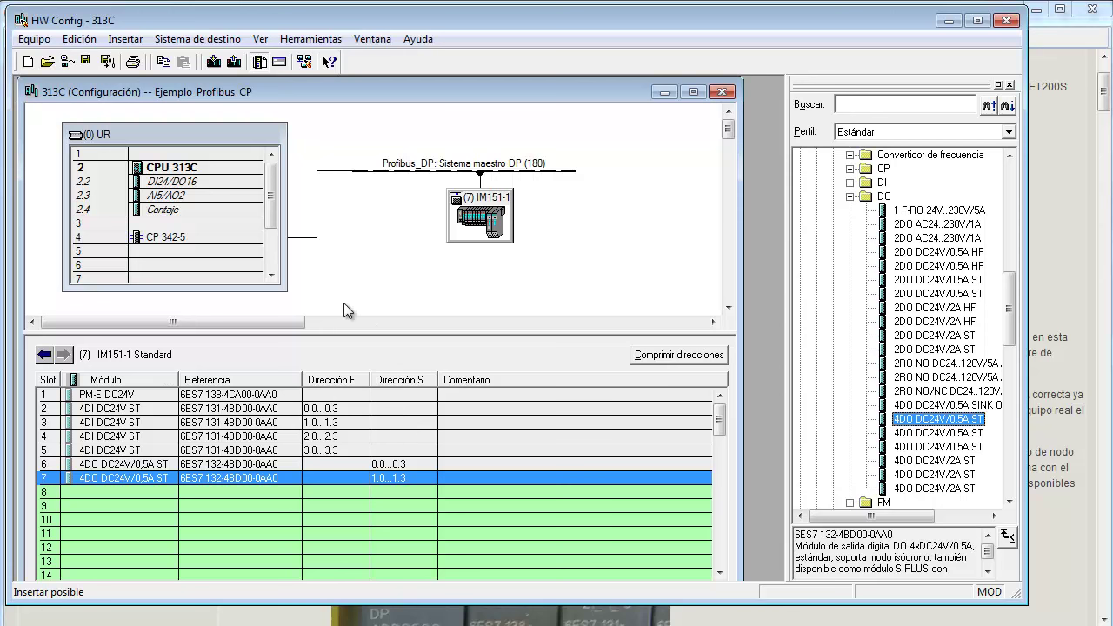
Compress the input addresses of the four 4DI DC24V ST modules in slots 2 to 5 of the IM151-1.
left_click(331, 409)
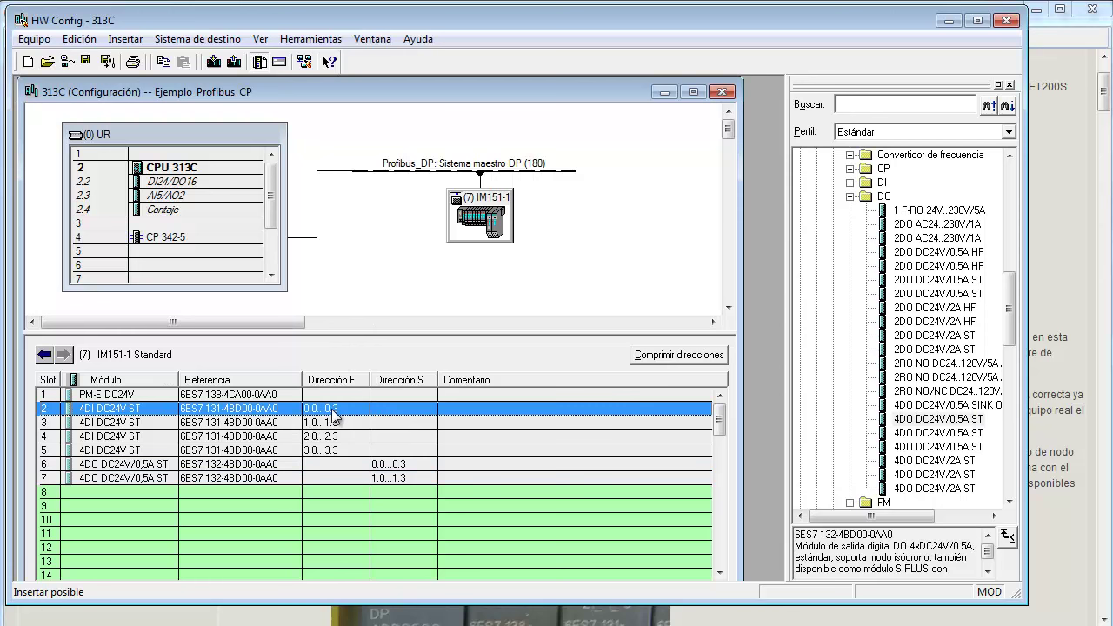
key("shift+Down")
key("shift+Down")
key("shift+Down")
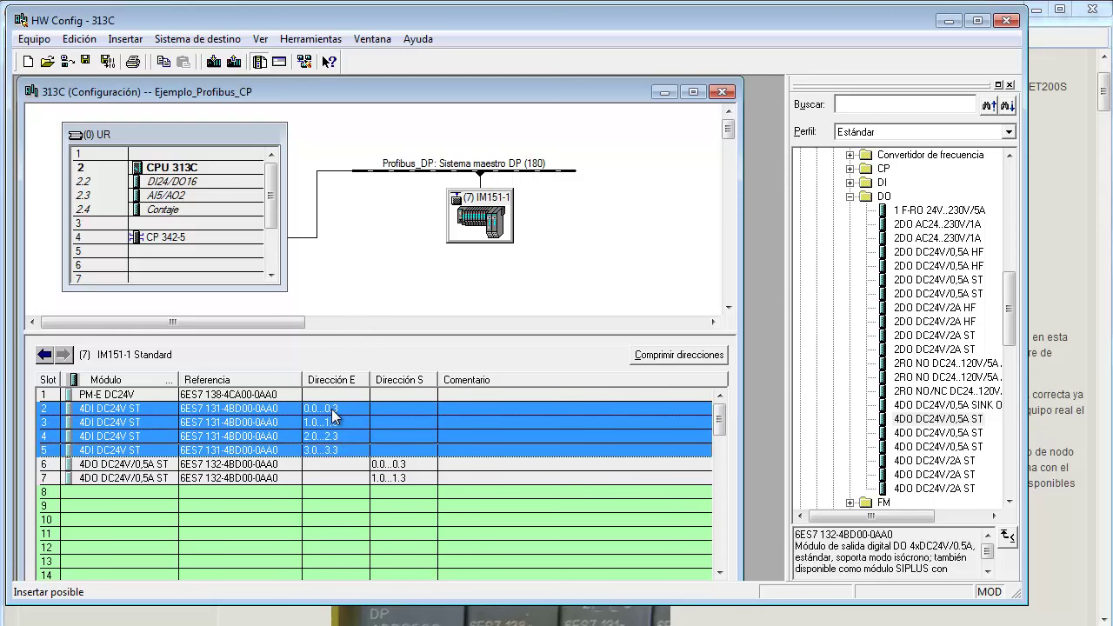
left_click(682, 355)
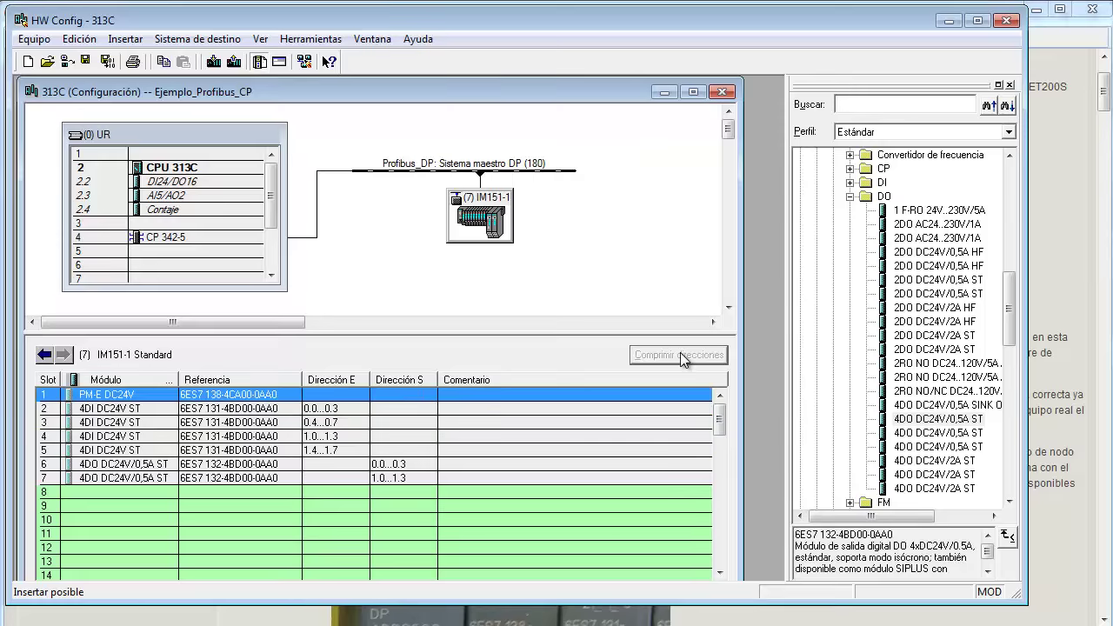
Compress the output addresses of the two 4DO DC24V/0,5A ST modules in slots 6 and 7.
left_click(404, 466)
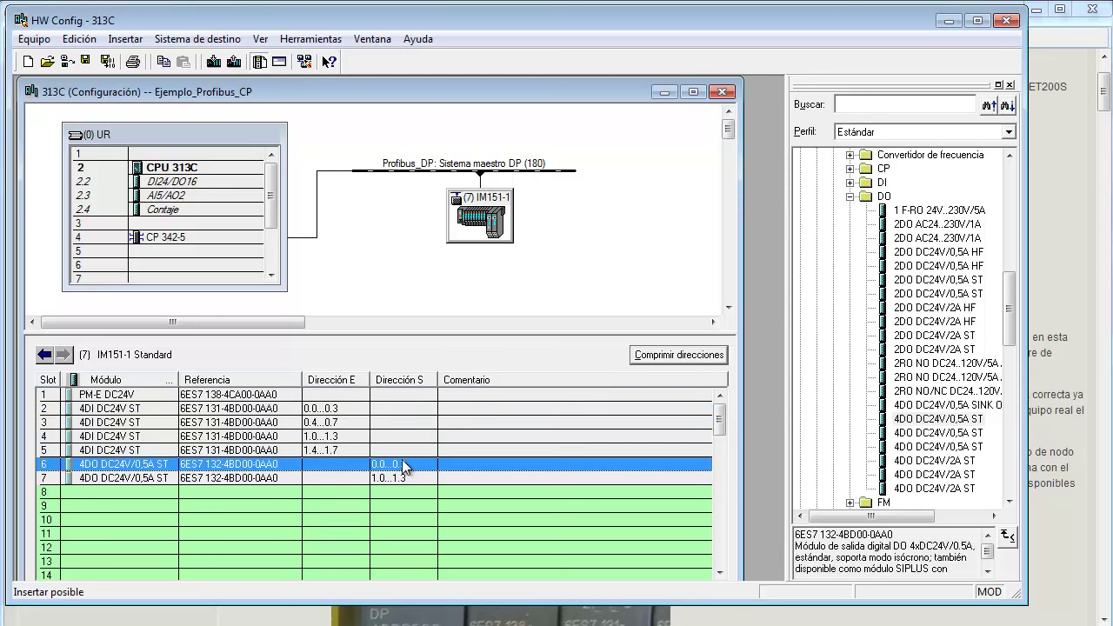
key("shift+Down")
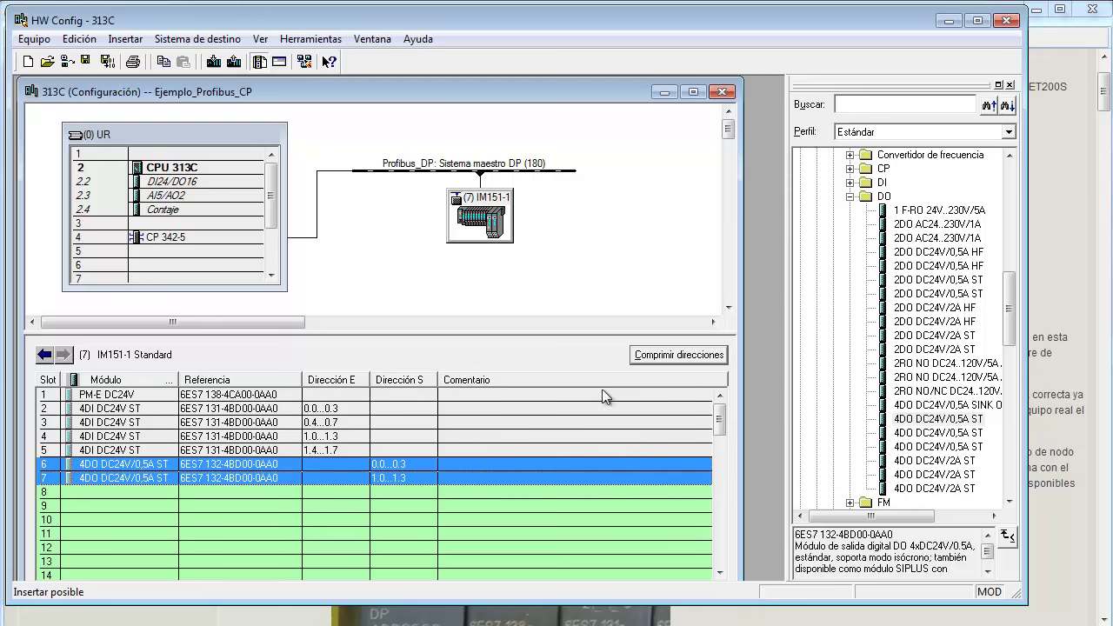
left_click(683, 355)
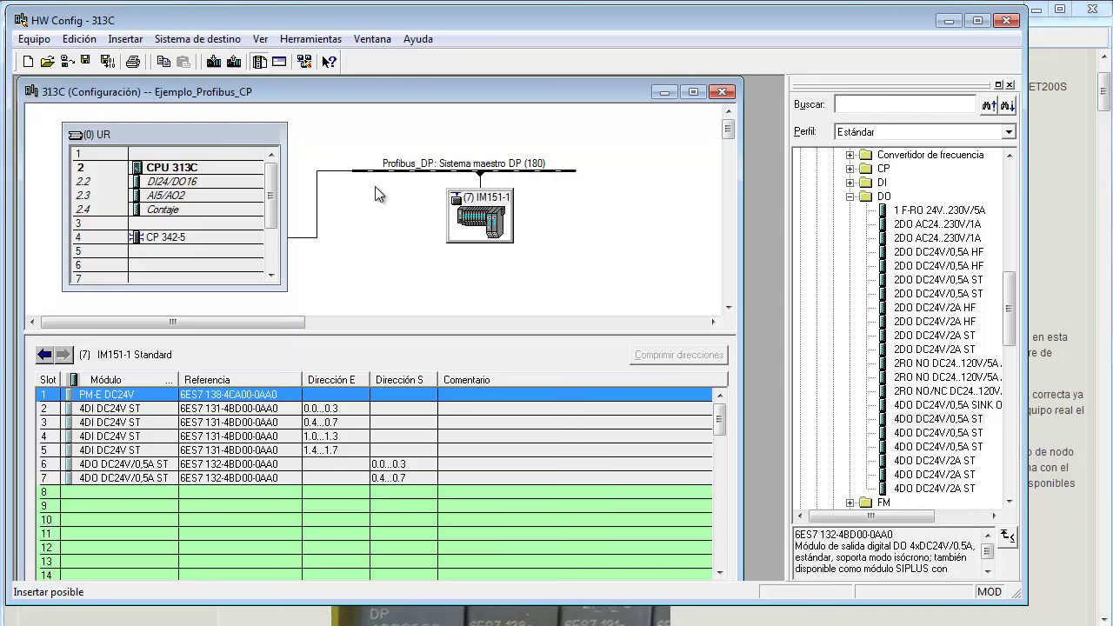
Save and compile the hardware configuration, and download it to the CPU 313C at MPI address 2, stopping and restarting the module.
left_click(109, 61)
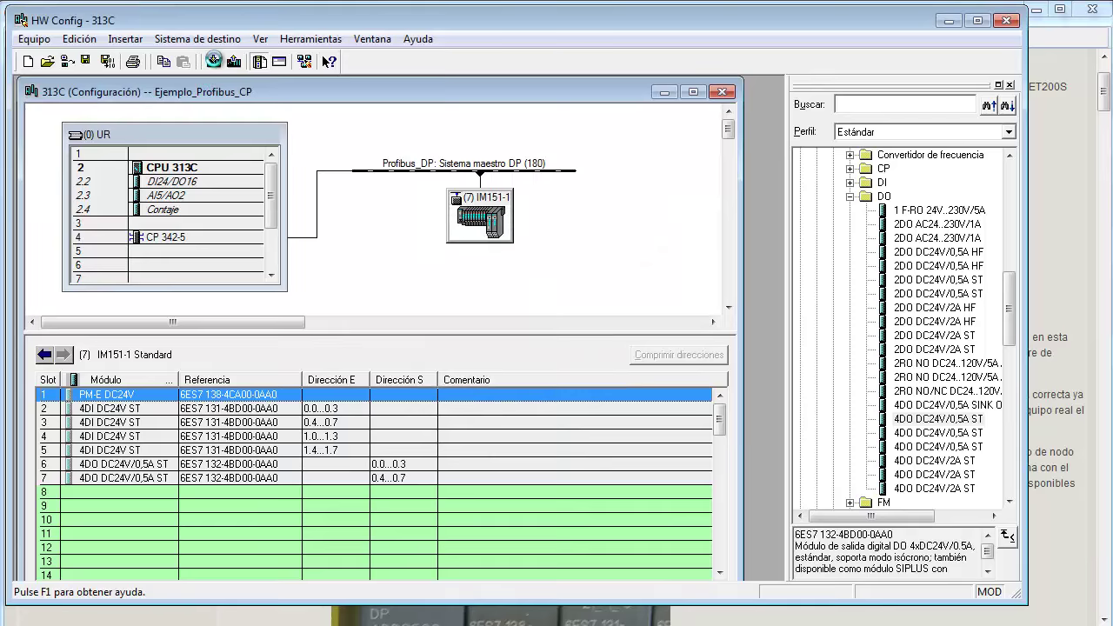
left_click(214, 63)
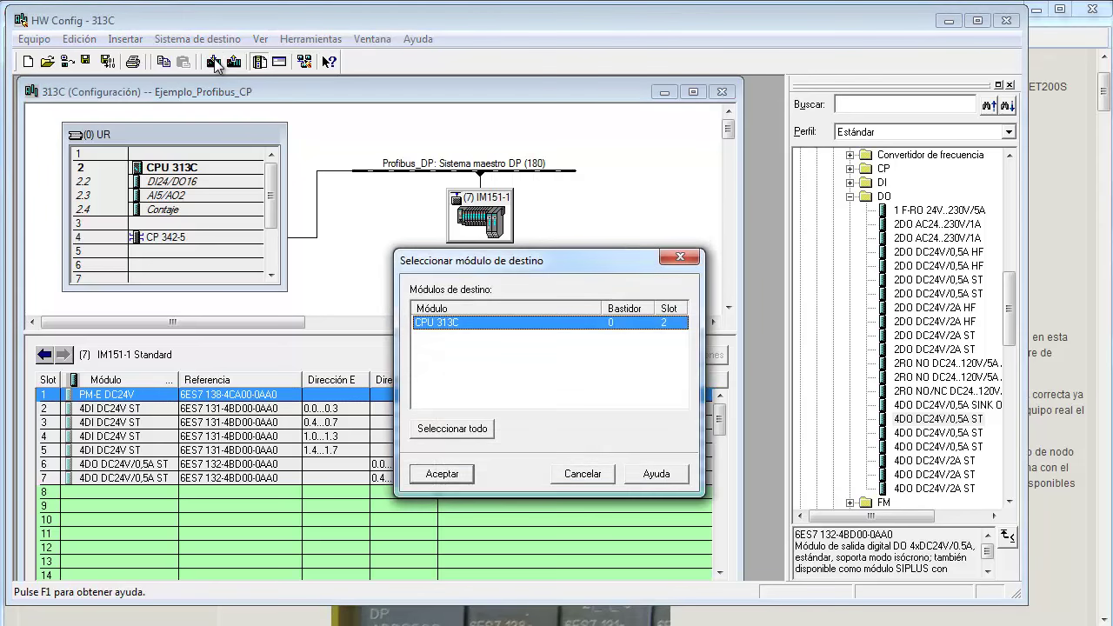
left_click(451, 476)
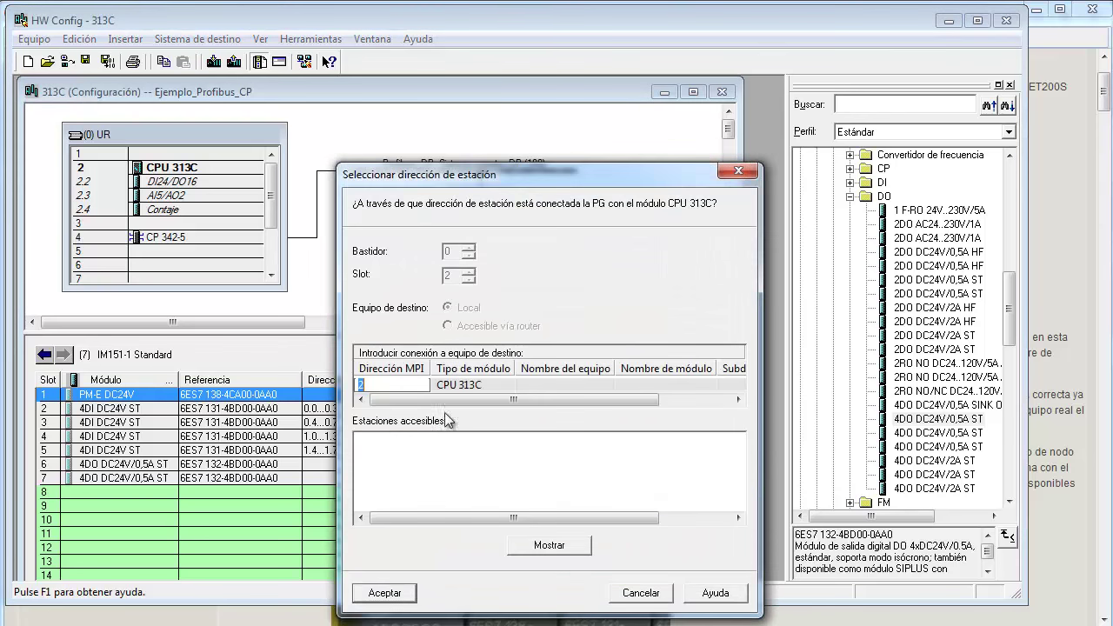
left_click(550, 548)
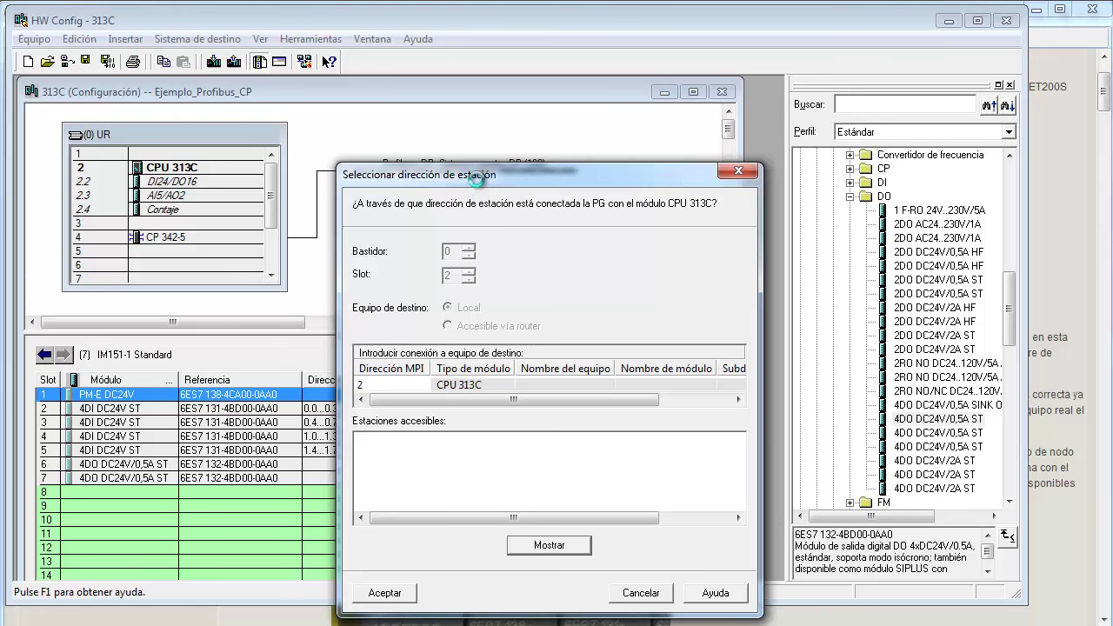
left_click_drag(476, 178, 405, 64)
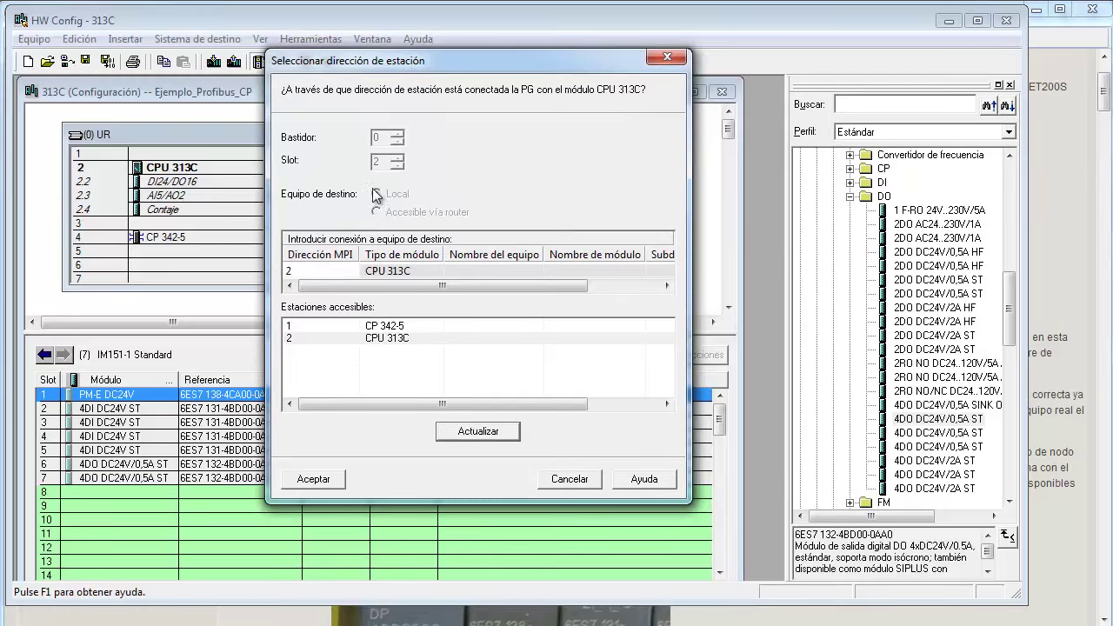
left_click(373, 338)
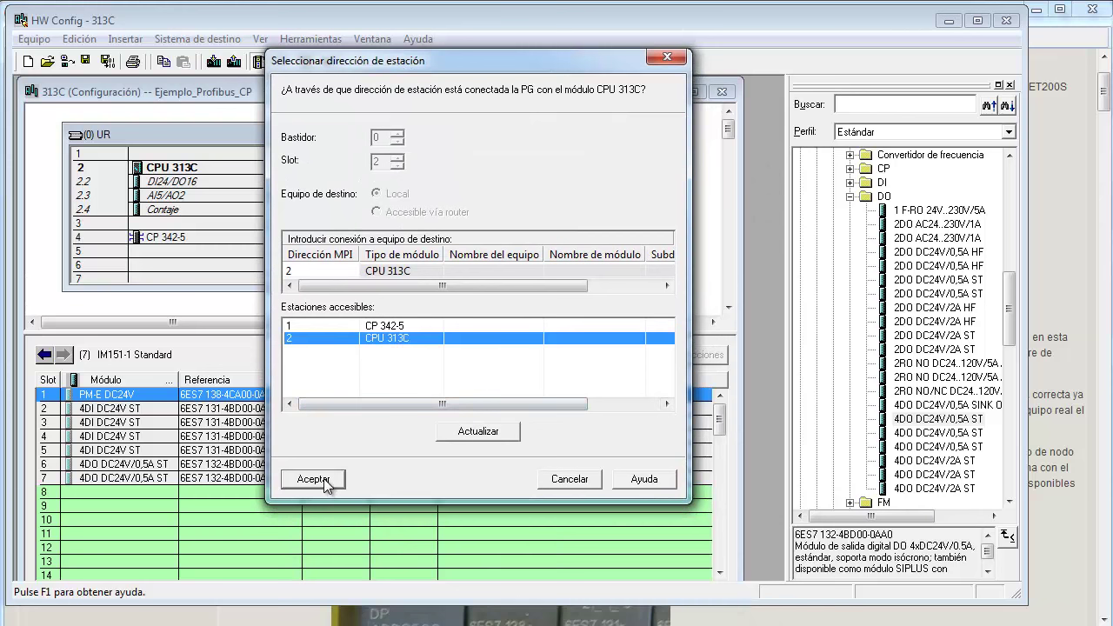
left_click(313, 479)
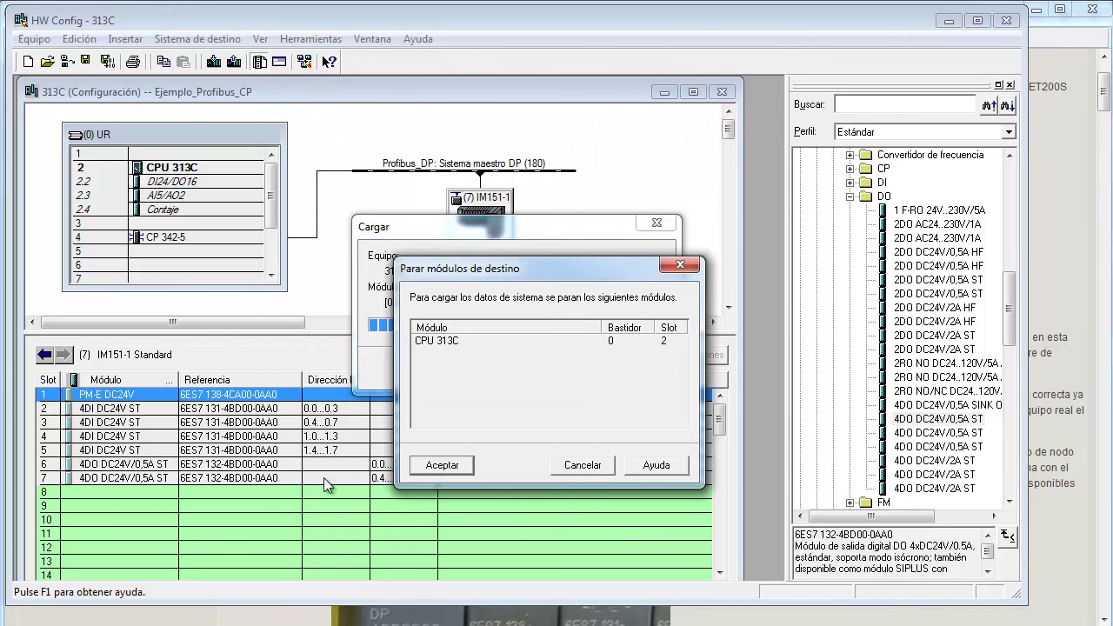
left_click(439, 465)
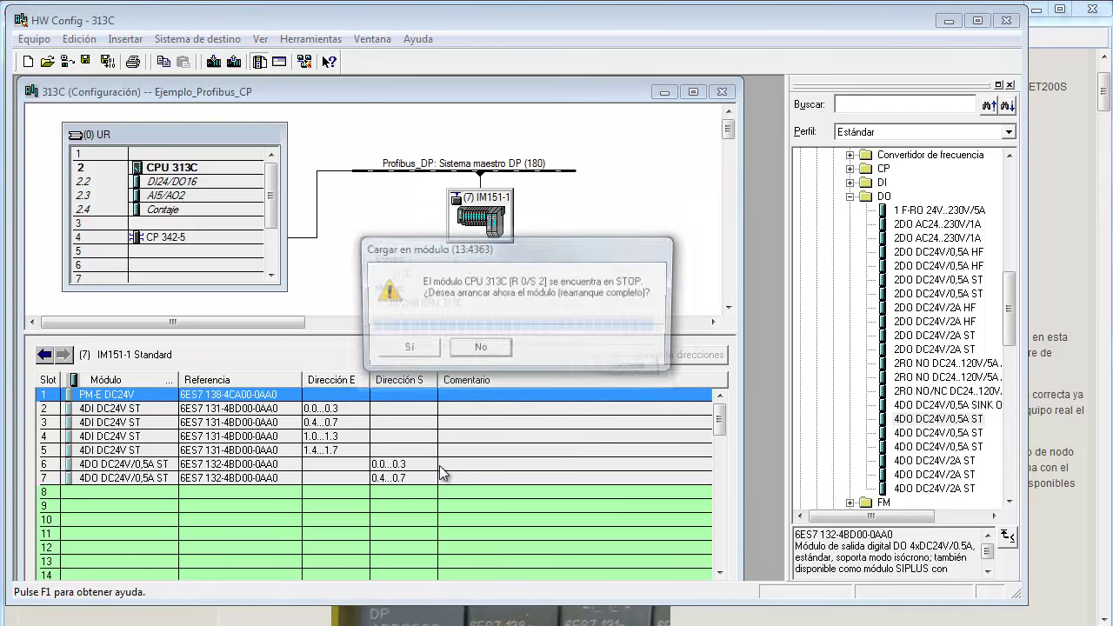
left_click(397, 349)
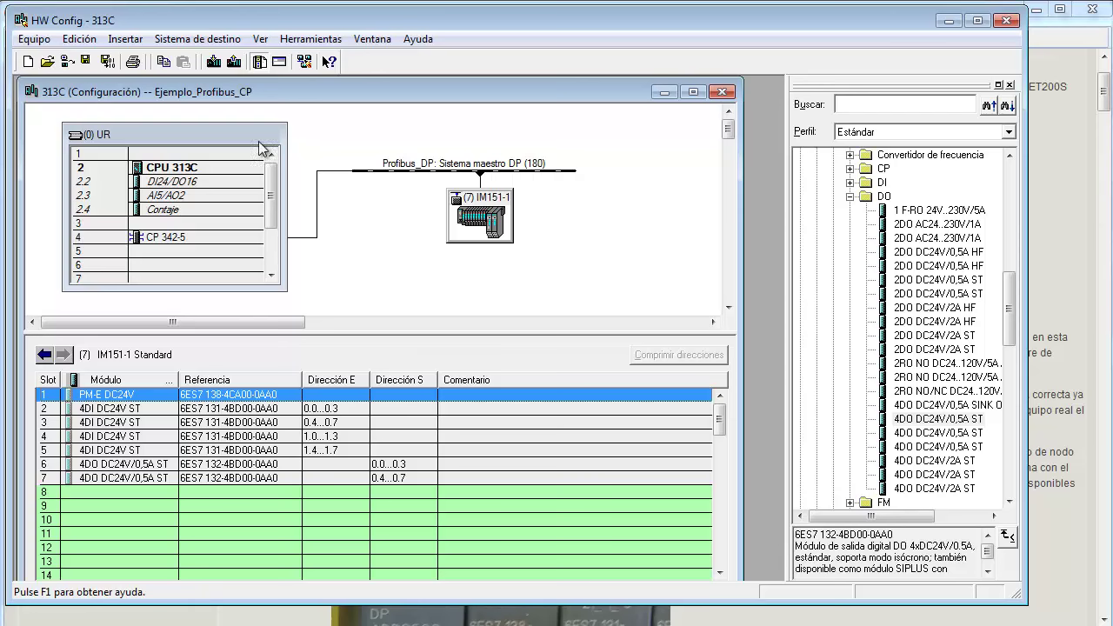
Close the 313C station configuration and, from SIMATIC Manager, open OB1 of the CPU 313C's program with KOP as its language.
left_click(721, 91)
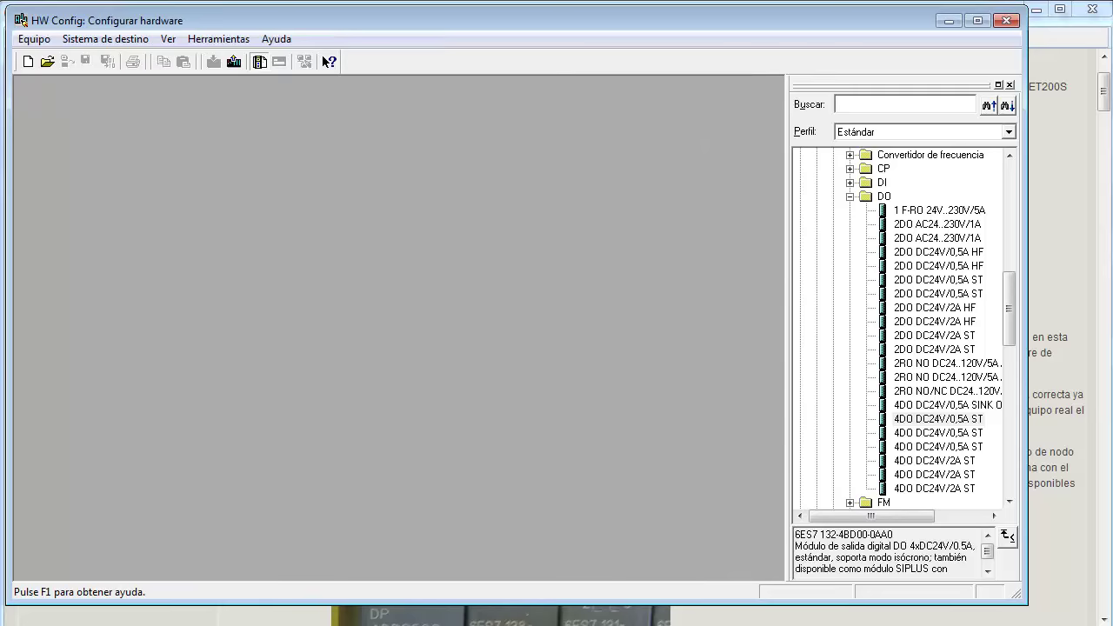
key("alt+Tab")
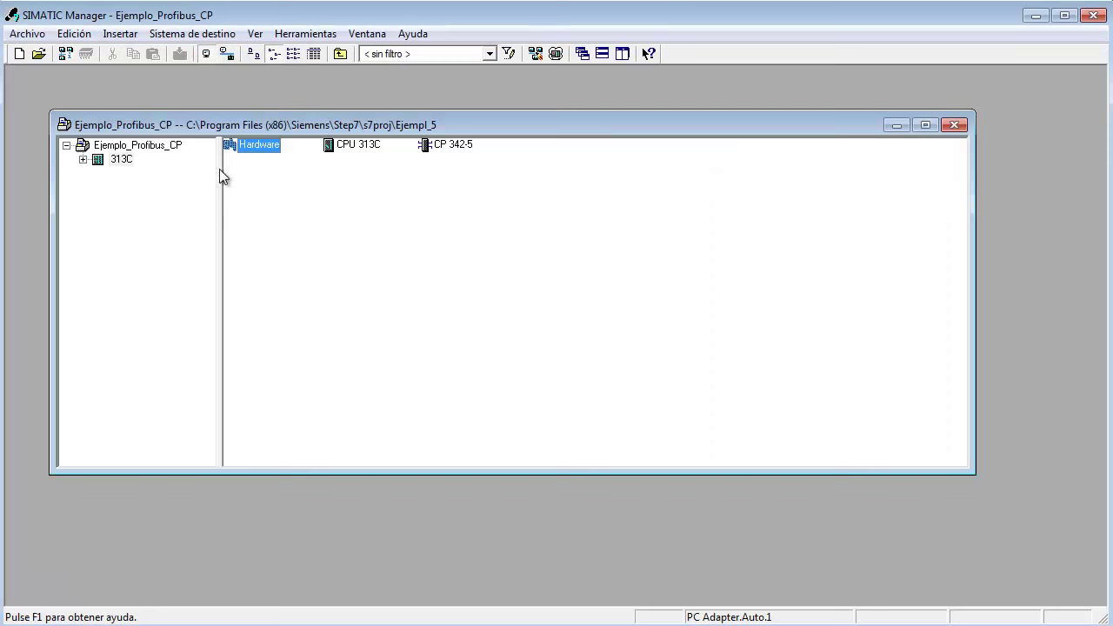
left_click(83, 159)
left_click(99, 173)
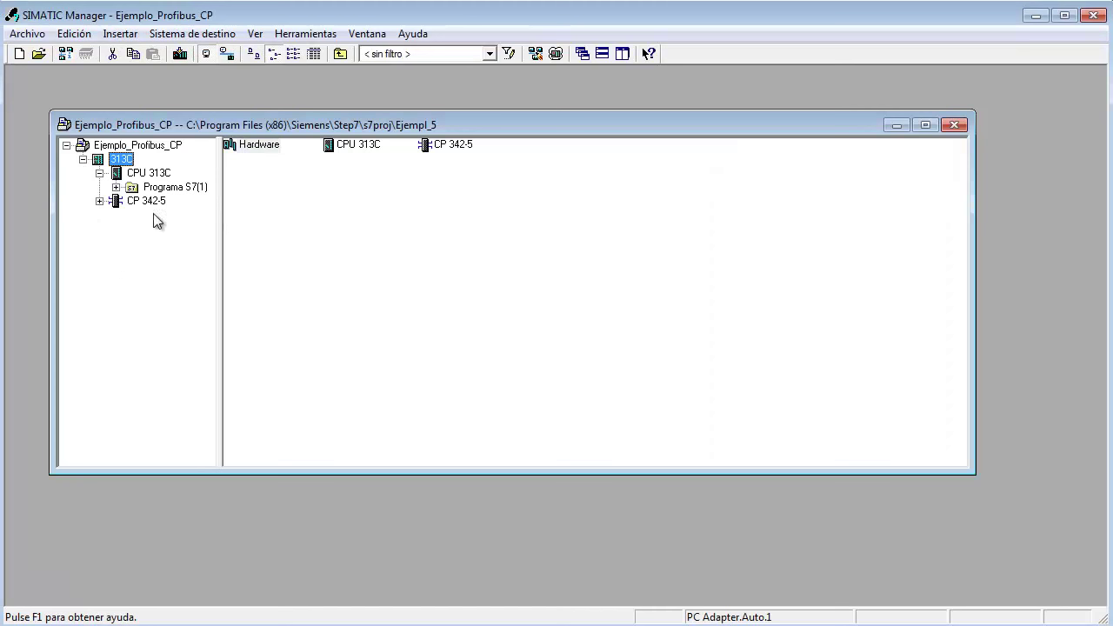
left_click(115, 187)
left_click(181, 219)
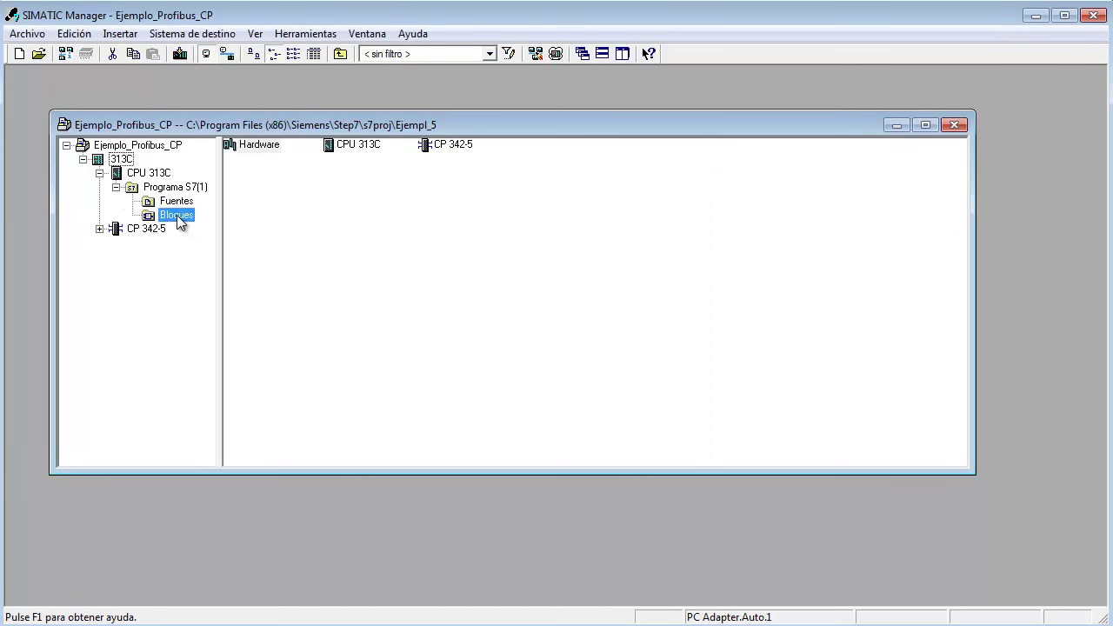
left_click(344, 144)
key("alt+Return")
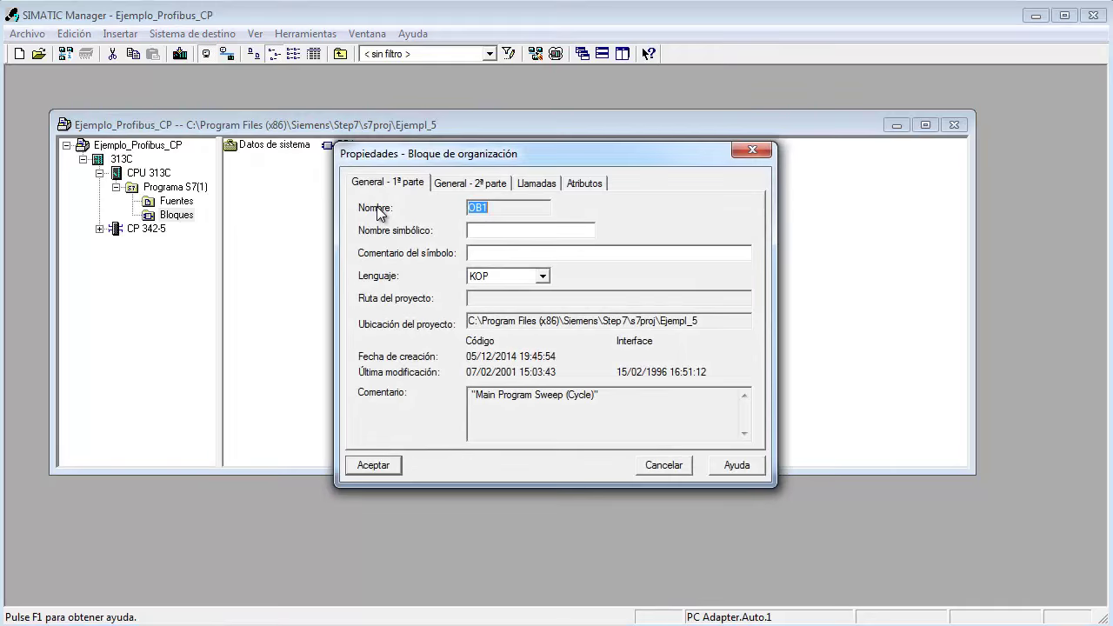
left_click(445, 463)
key("Return")
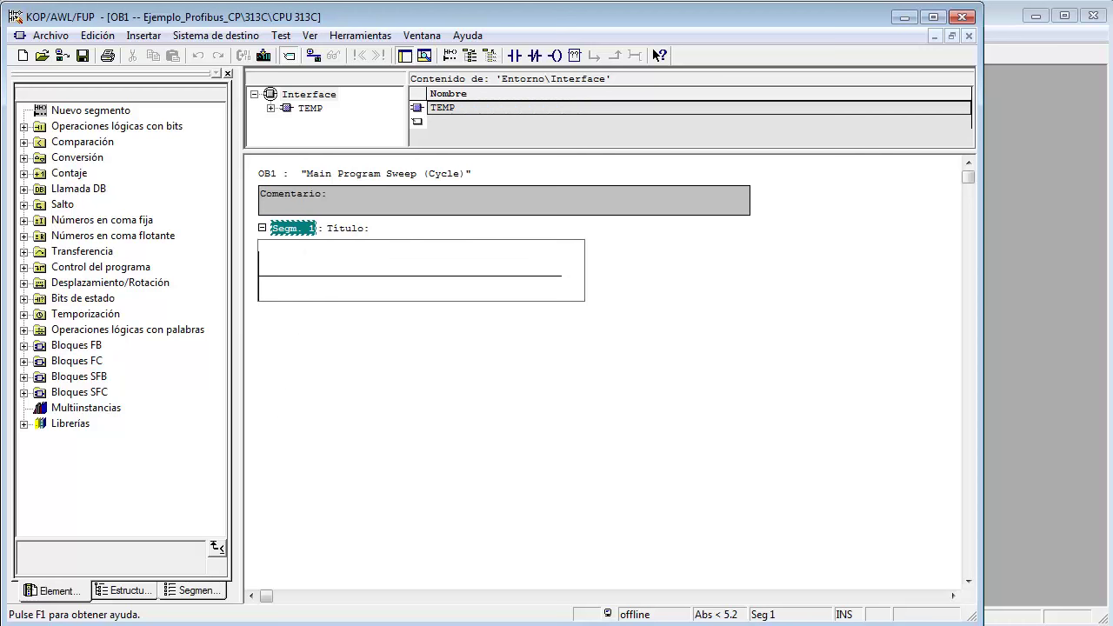
Switch to the course in Firefox and check the "313C CP342-5 con ET200S" page for the SIMATIC_NET_CP library functions and DP_SEND and DP_RECV parameters.
mouse_move(486, 624)
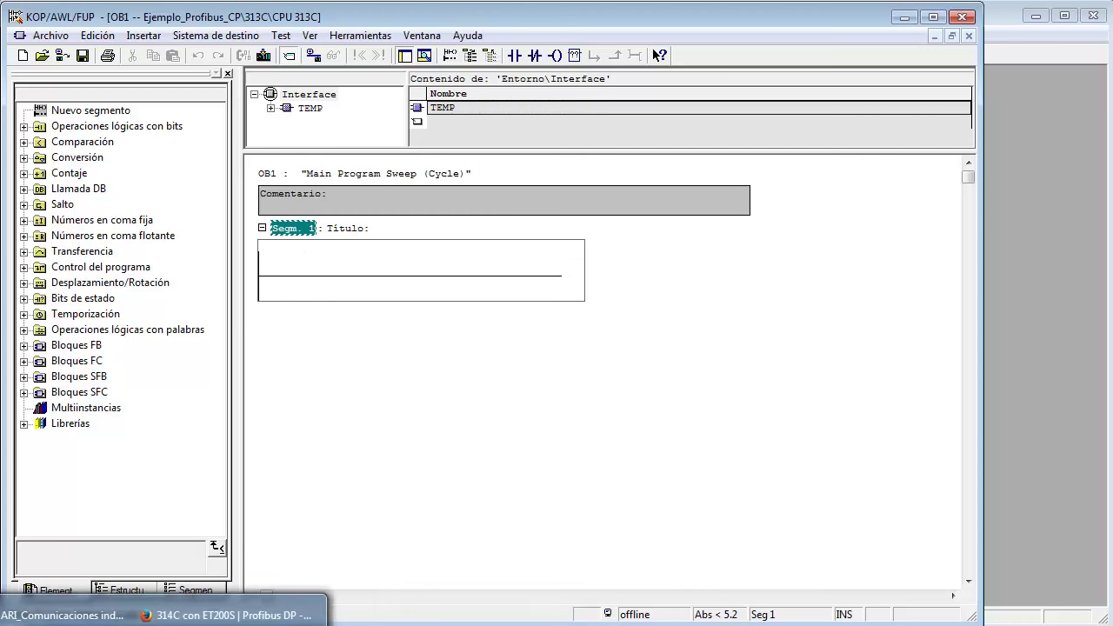
left_click(226, 618)
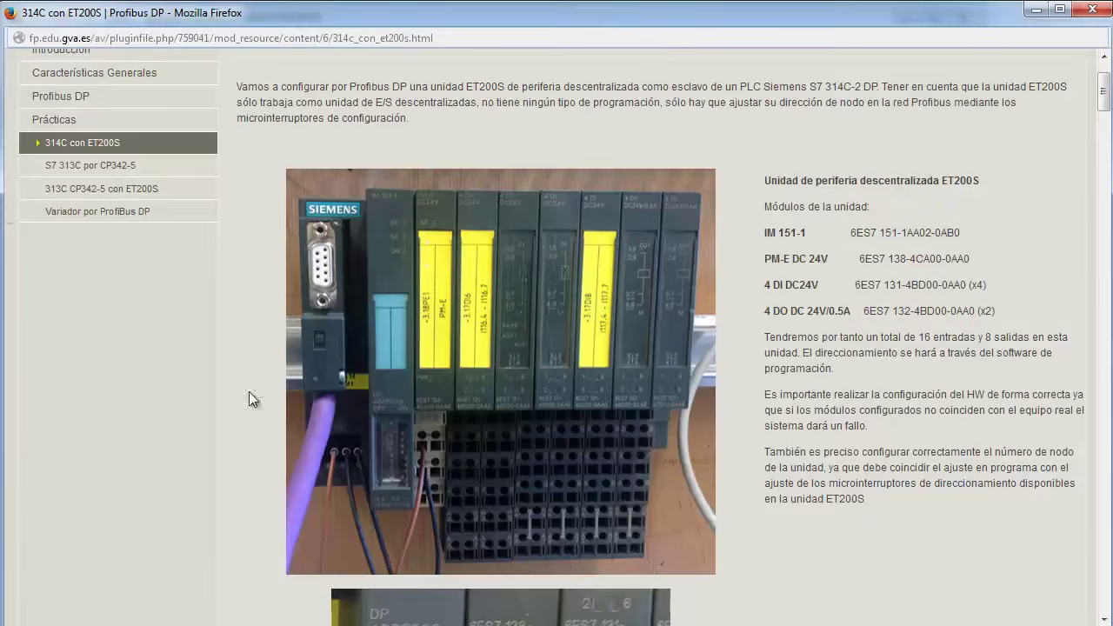
left_click(96, 193)
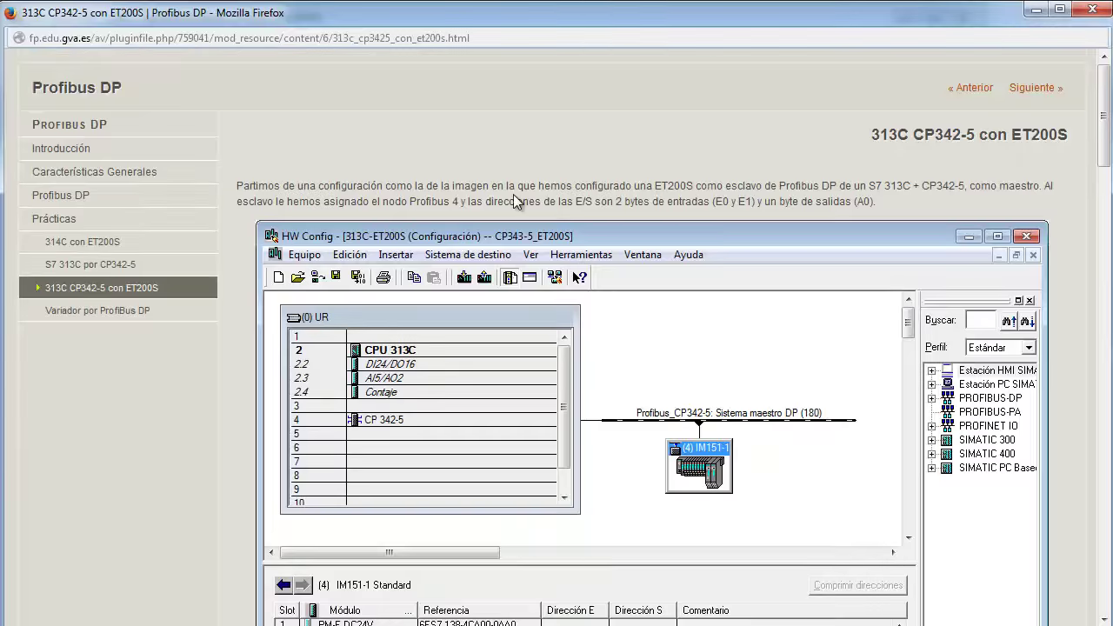
scroll(513, 252, "down", 15)
scroll(514, 252, "down", 11)
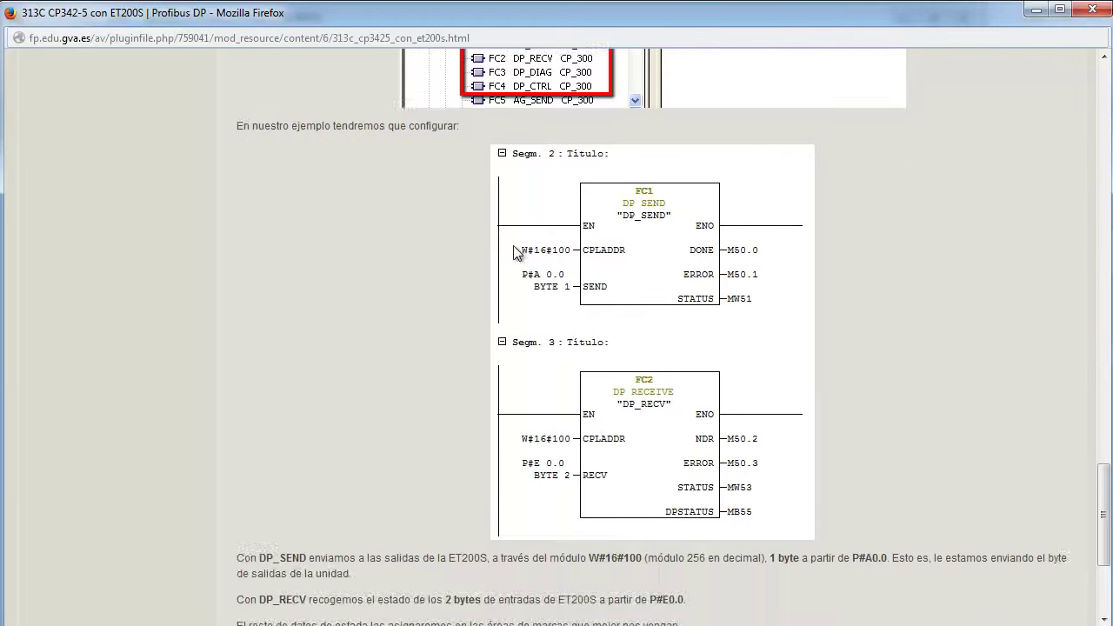
scroll(514, 252, "up", 6)
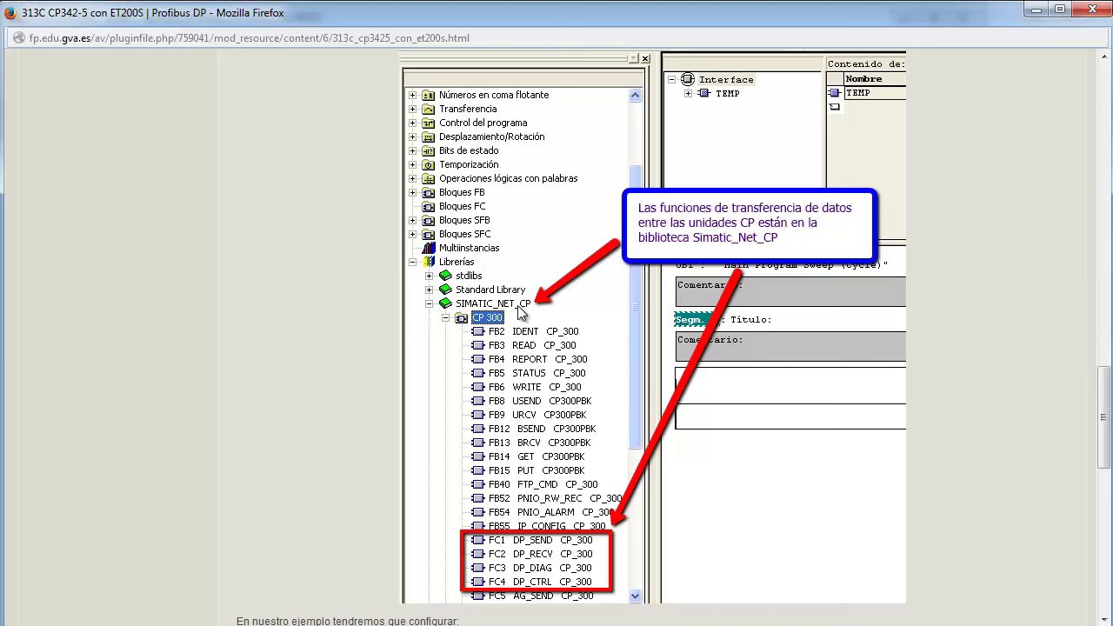
scroll(522, 311, "down", 4)
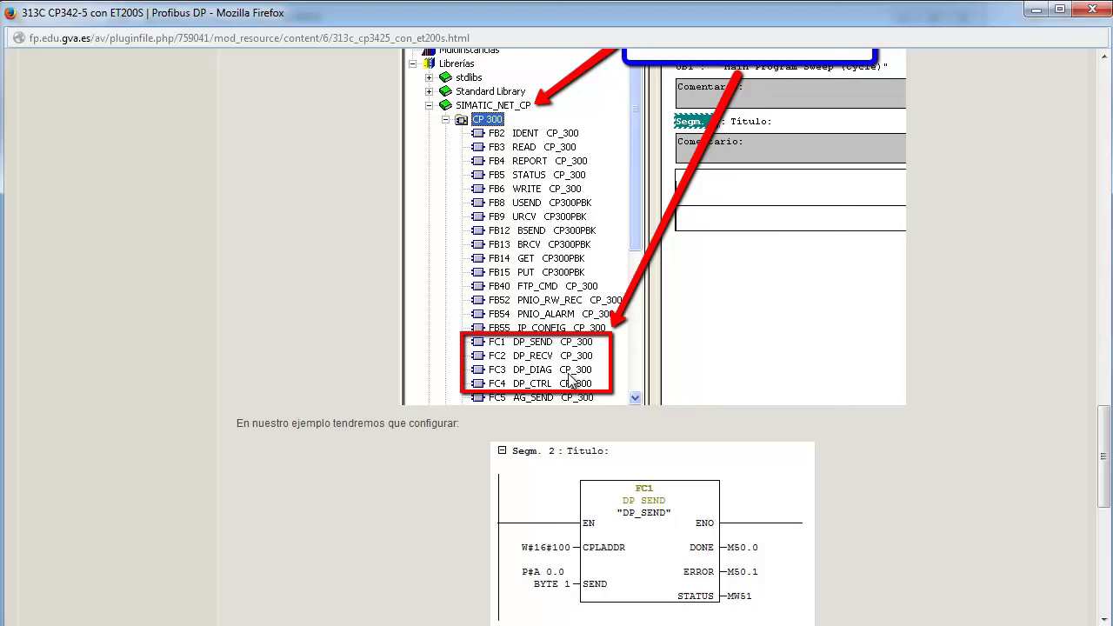
scroll(569, 380, "down", 5)
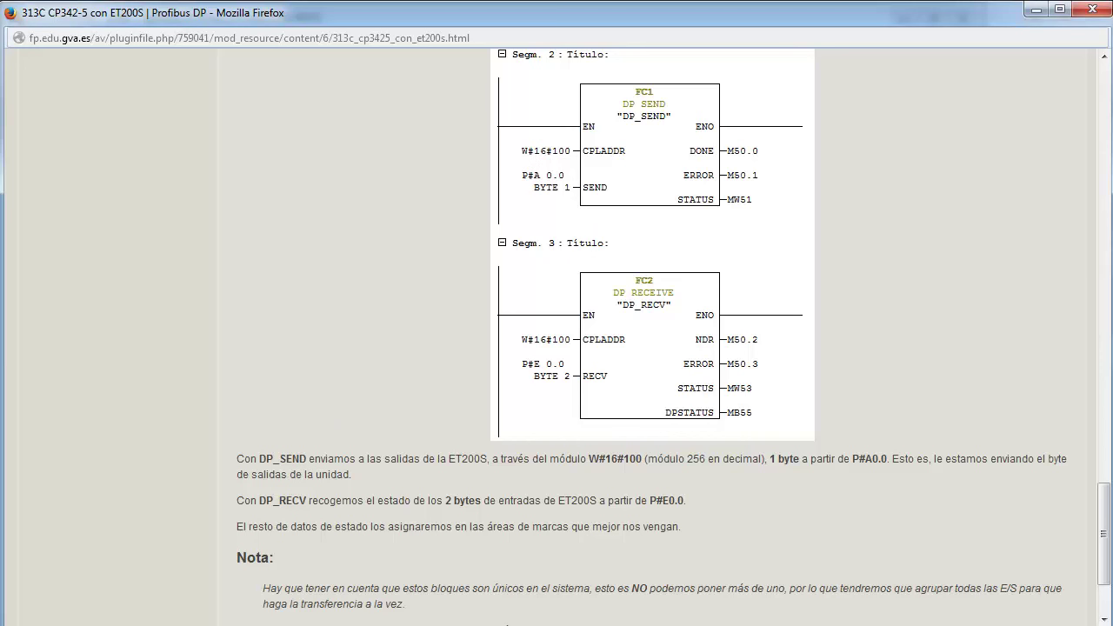
Reopen the 313C station's hardware configuration from SIMATIC Manager and check the CP 342-5's input and output start addresses.
key("alt+Tab")
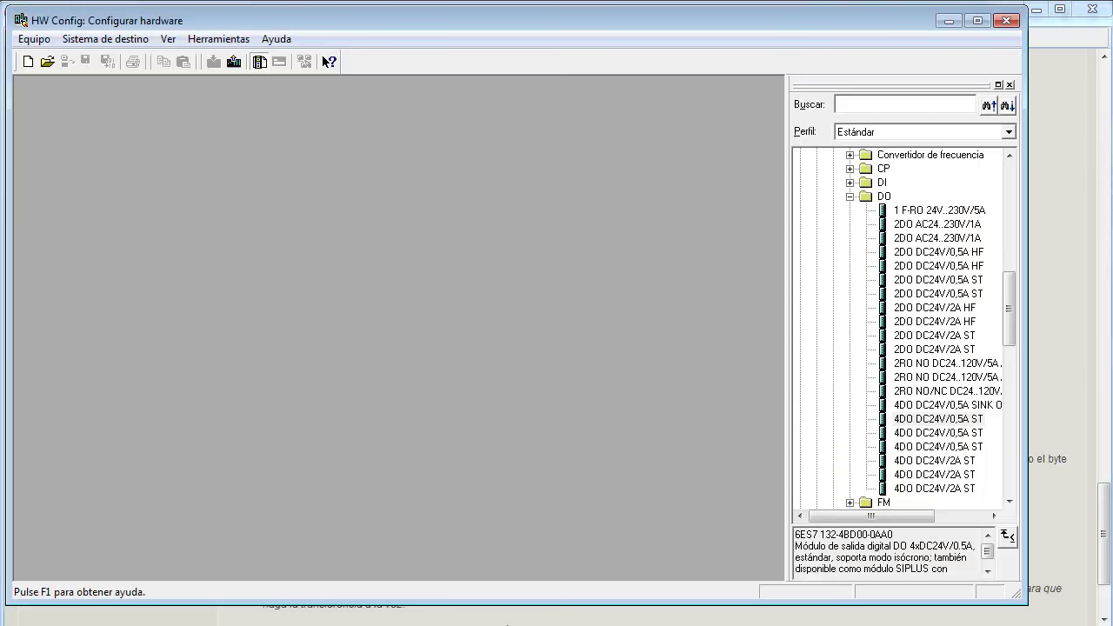
key("alt+Tab")
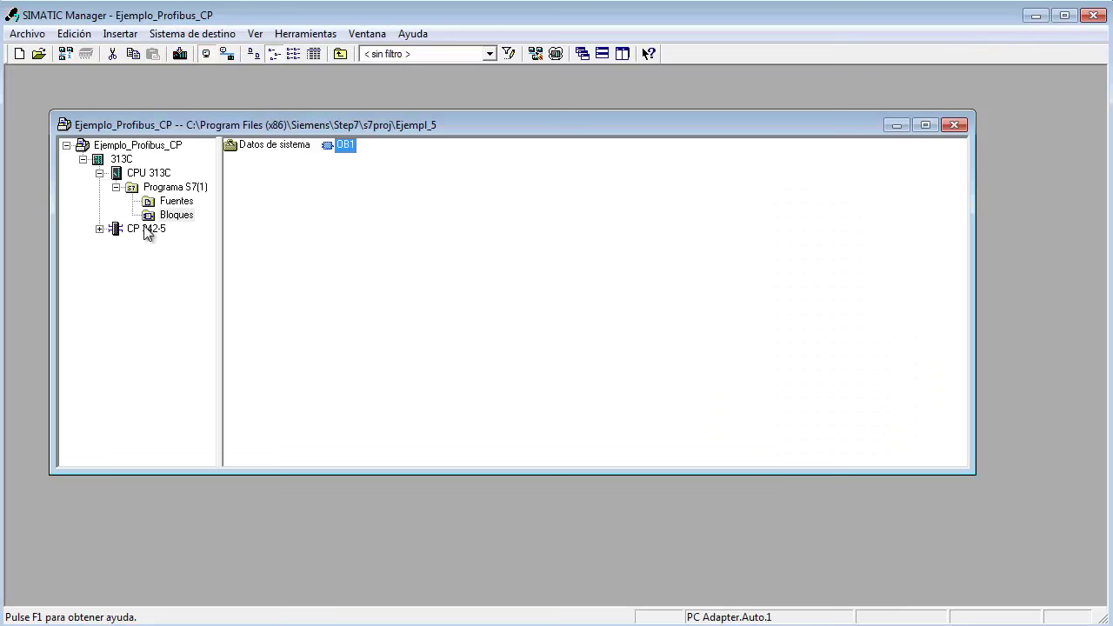
left_click(148, 173)
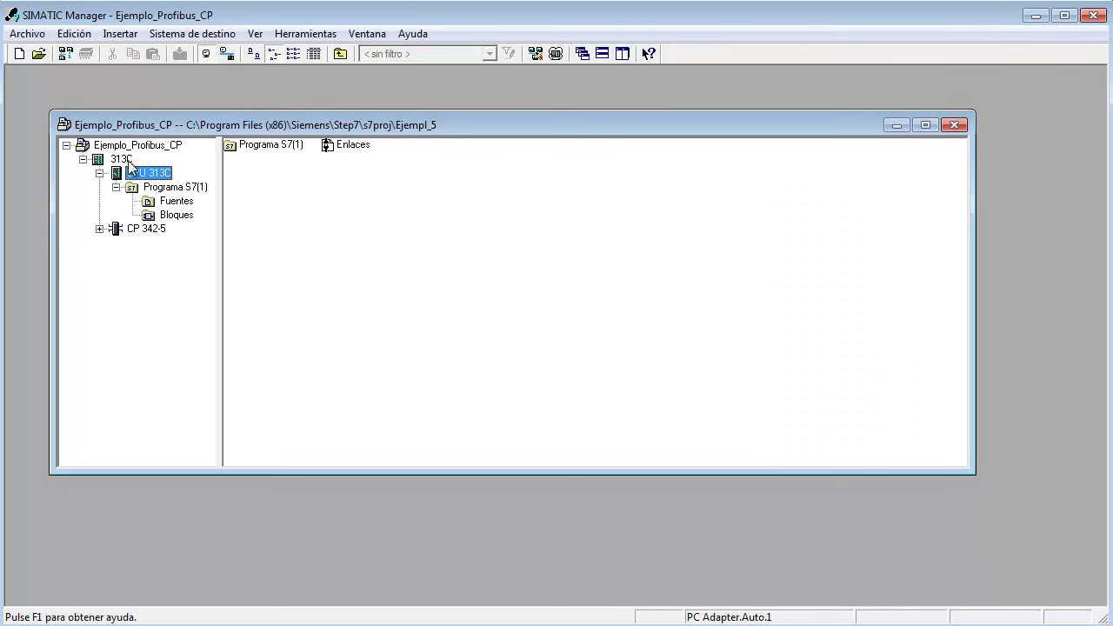
left_click(121, 159)
double_click(252, 144)
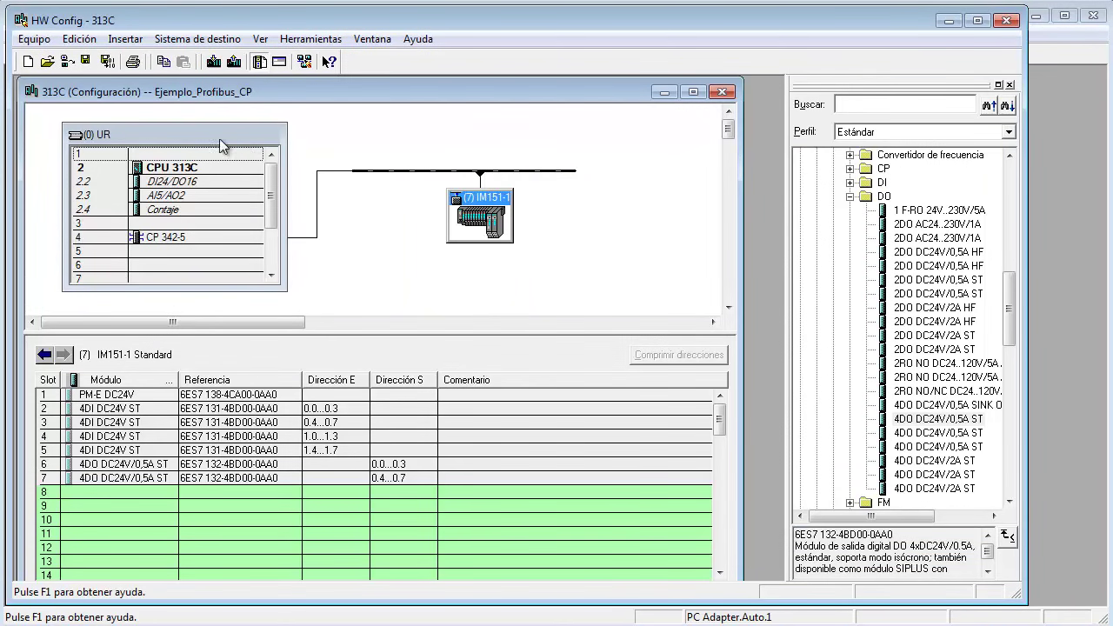
left_click(167, 239)
double_click(167, 239)
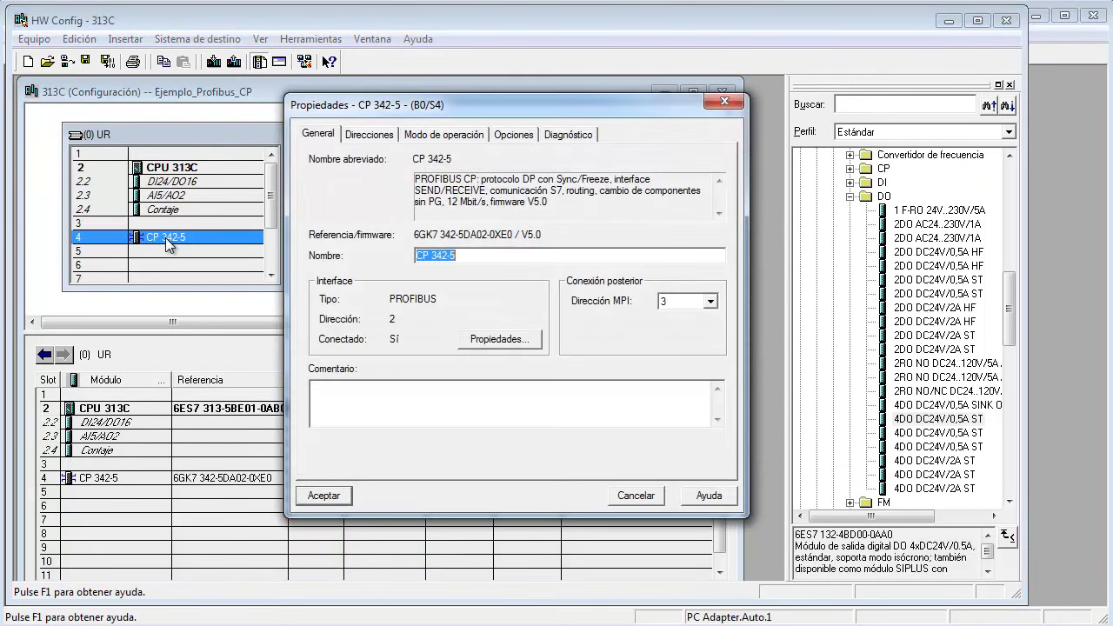
left_click(369, 135)
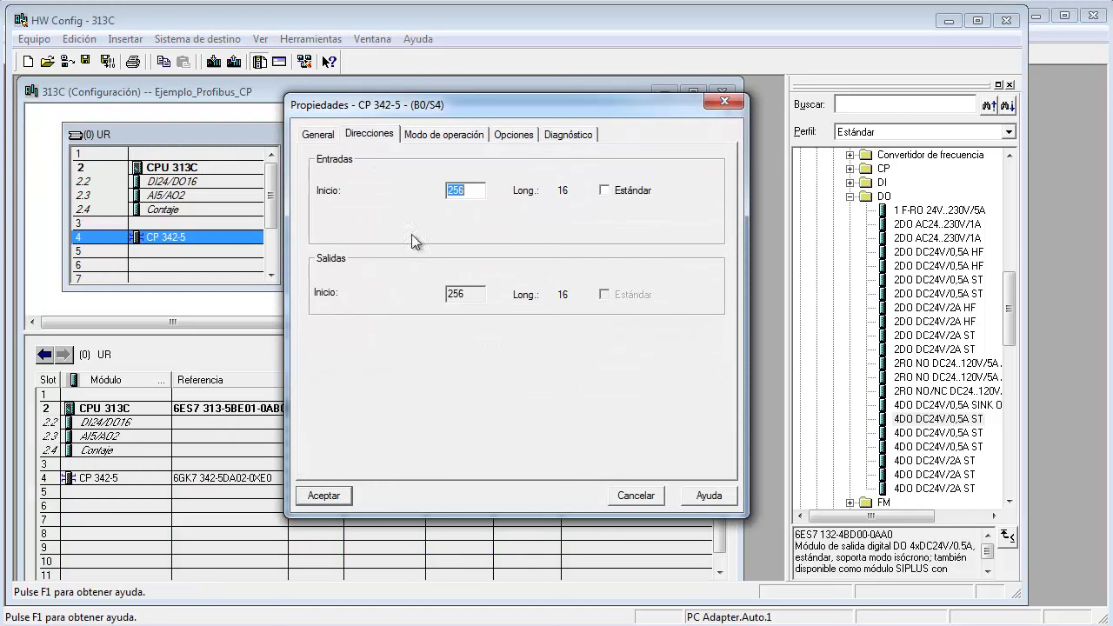
left_click(461, 189)
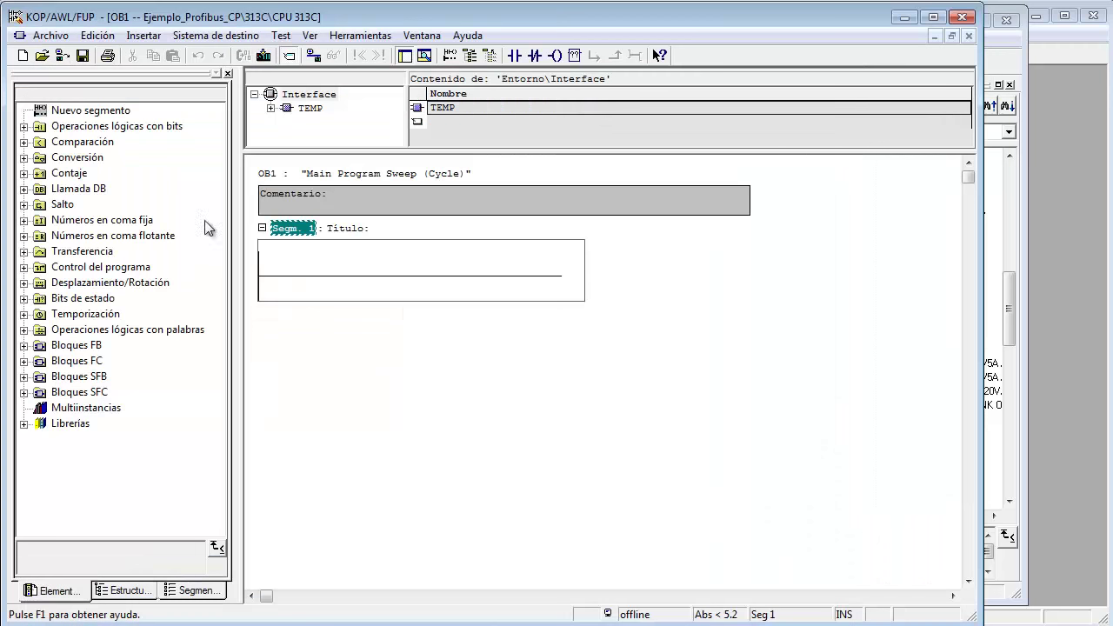
Insert FC1 DP_SEND from the CP 300 folder of the SIMATIC_NET_CP library into segment 1 of OB1.
left_click(302, 276)
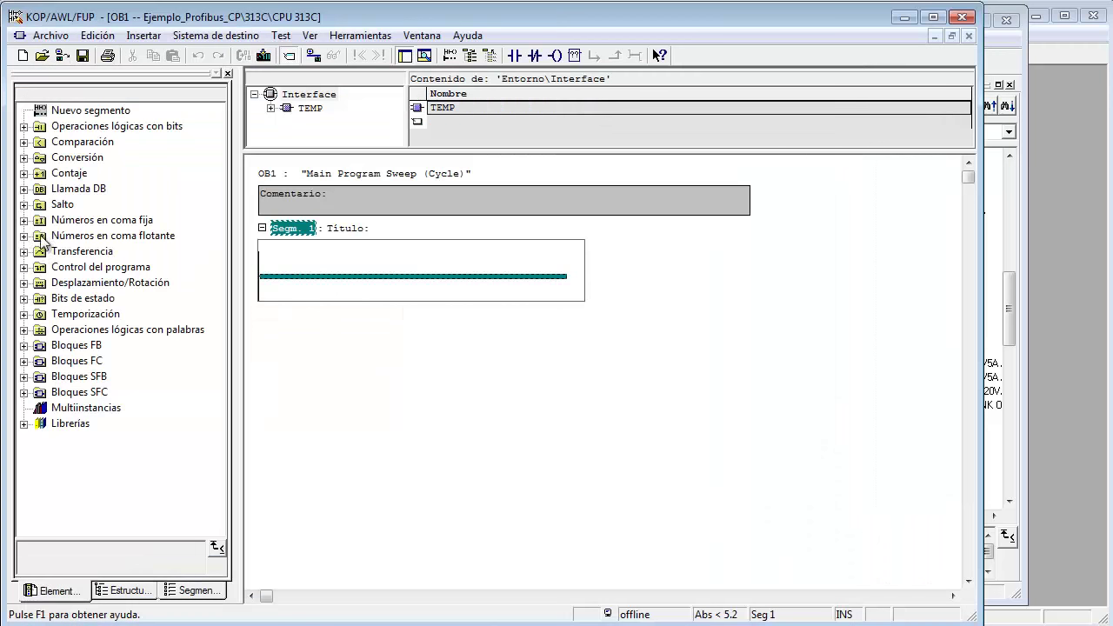
double_click(30, 424)
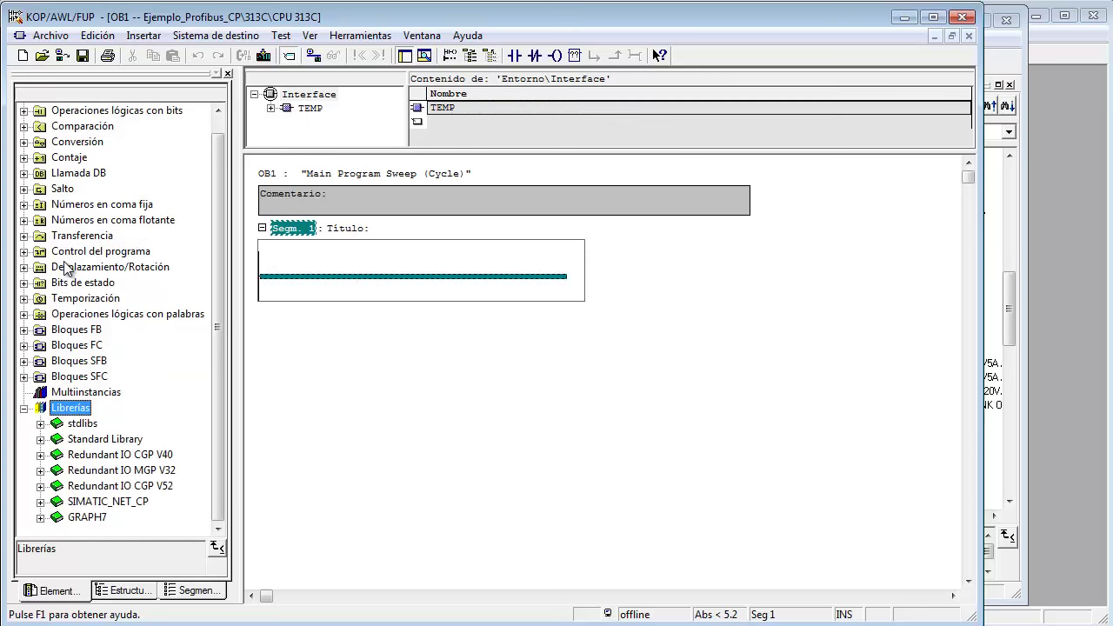
double_click(48, 503)
double_click(97, 470)
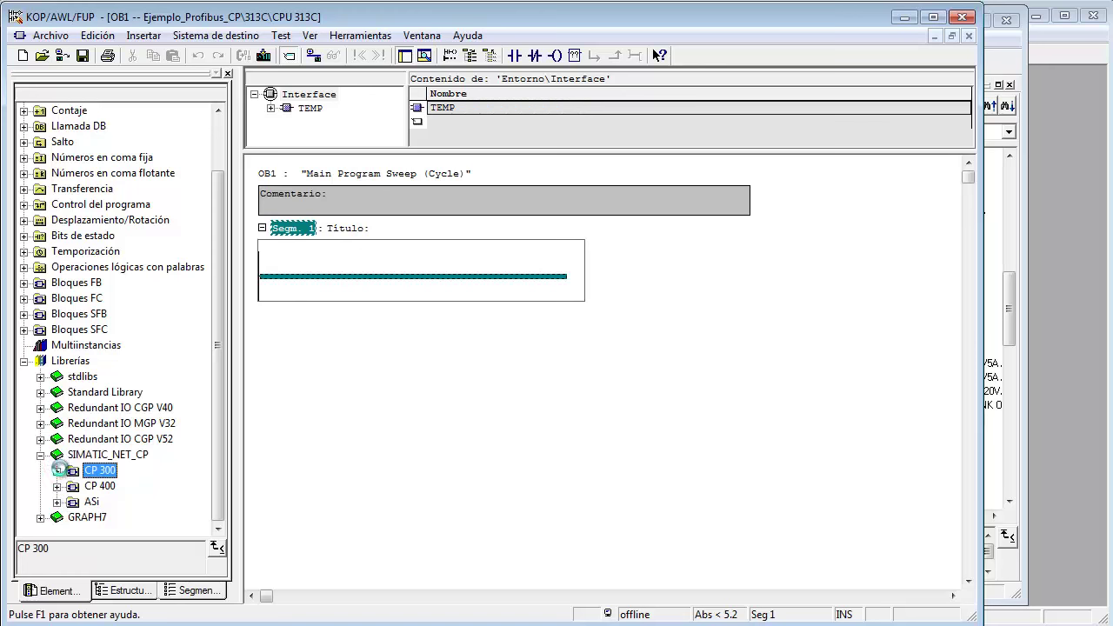
scroll(111, 215, "down", 2)
scroll(111, 215, "up", 3)
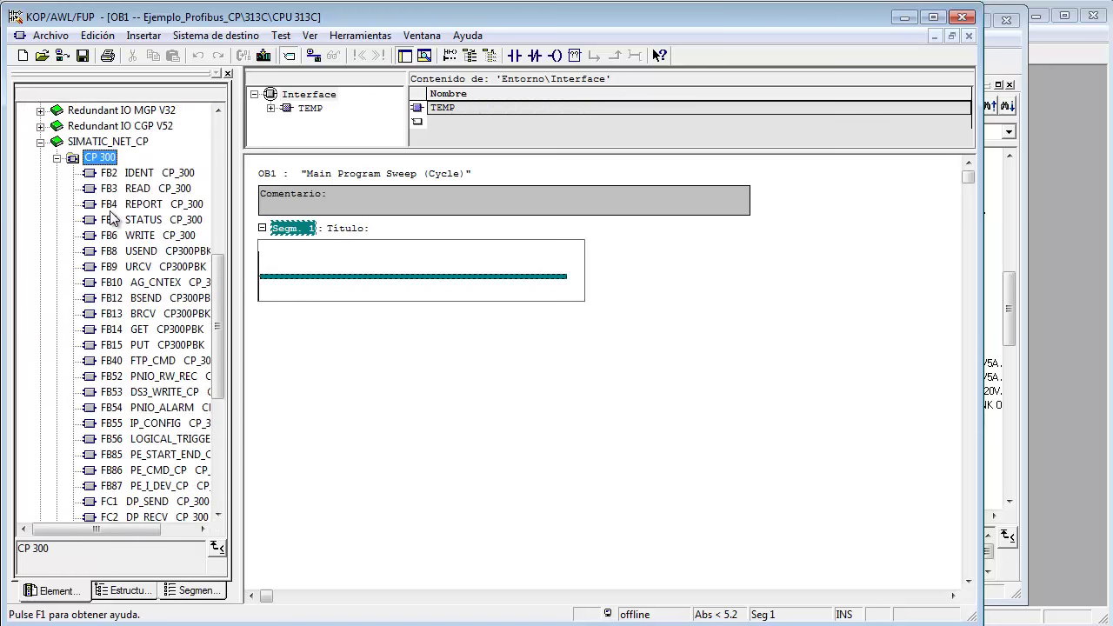
scroll(111, 218, "down", 4)
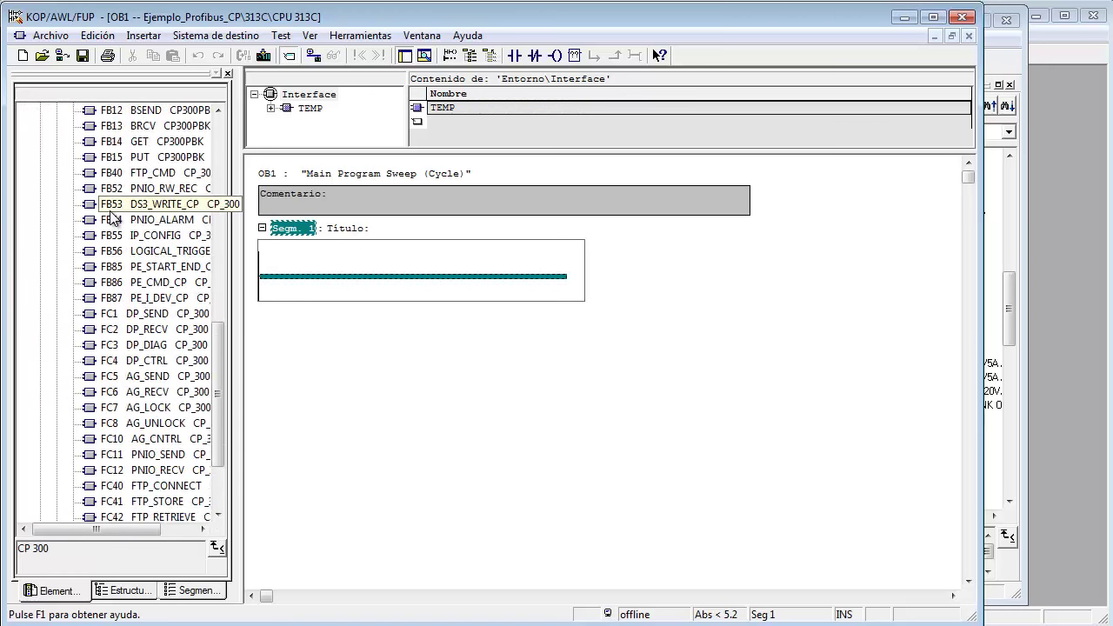
left_click(121, 318)
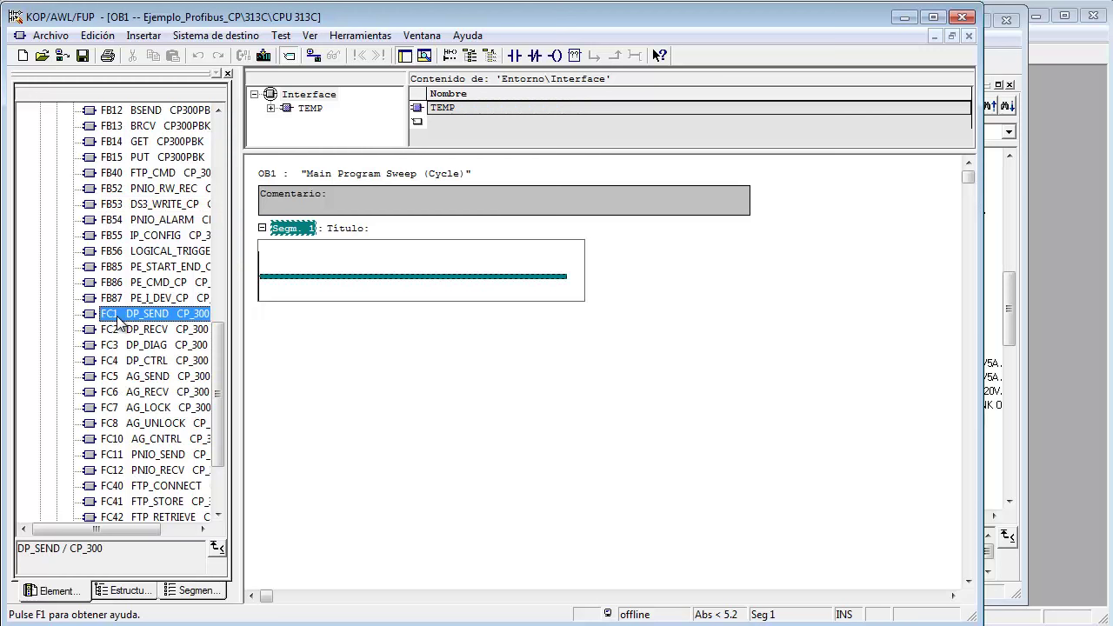
left_click_drag(120, 318, 378, 324)
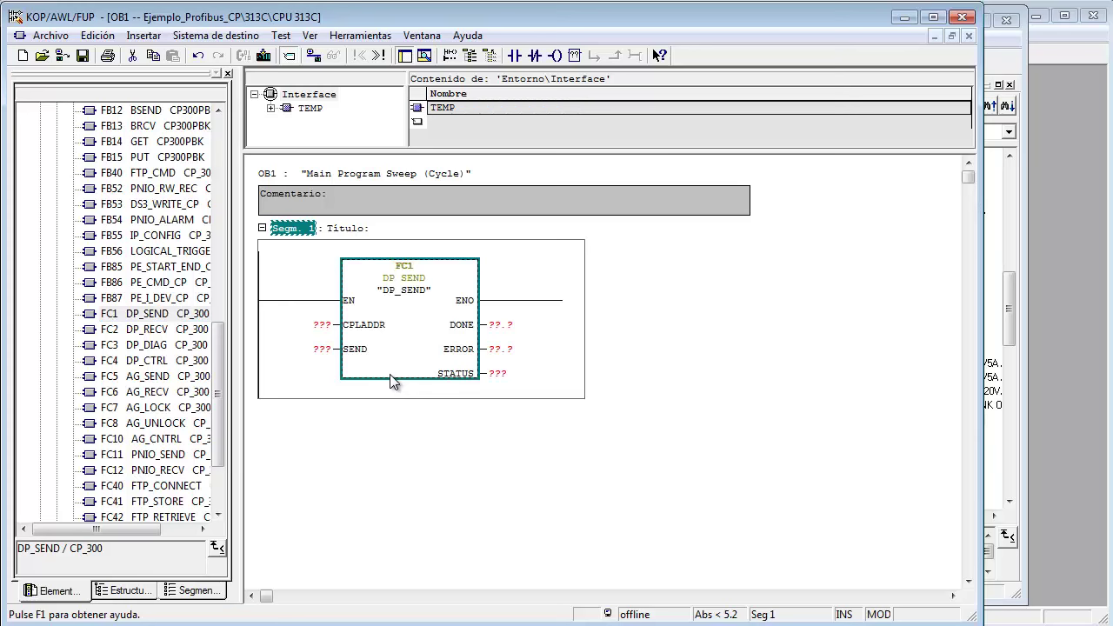
Check the module address in the Firefox course page's DP_SEND example, and set the block's CPLADDR to W#16#100 in OB1.
left_click(320, 326)
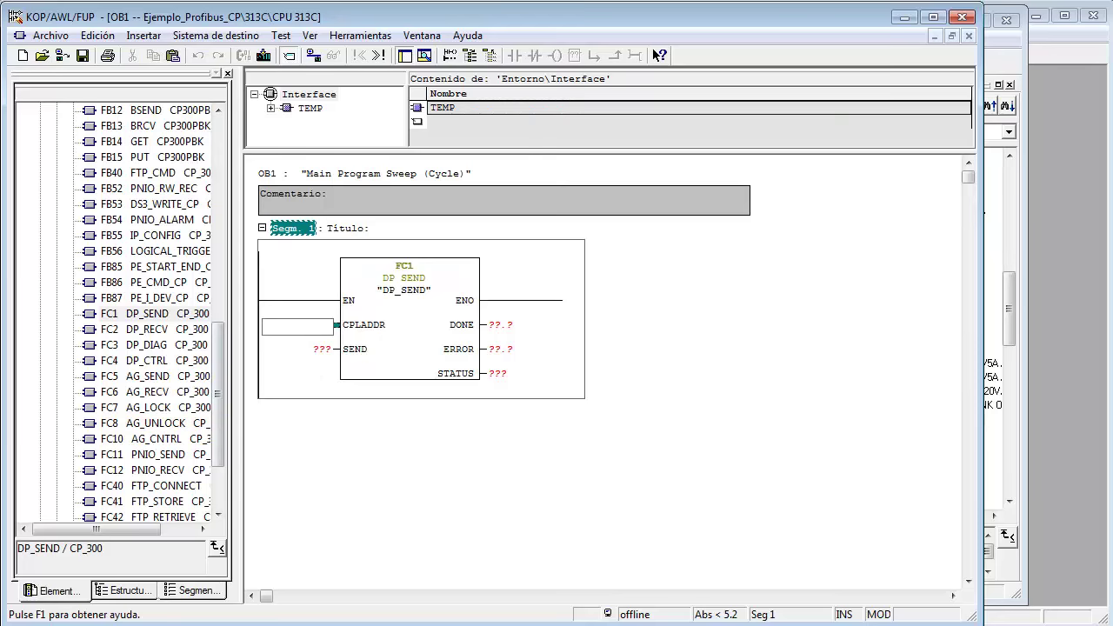
left_click(226, 614)
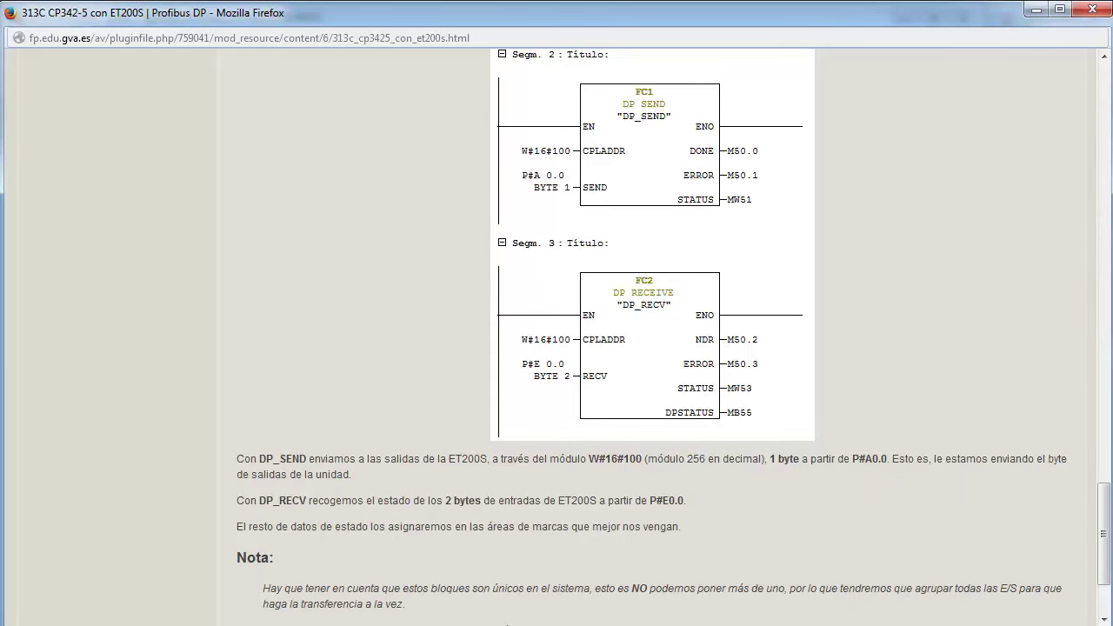
key("alt+Tab")
left_click(322, 326)
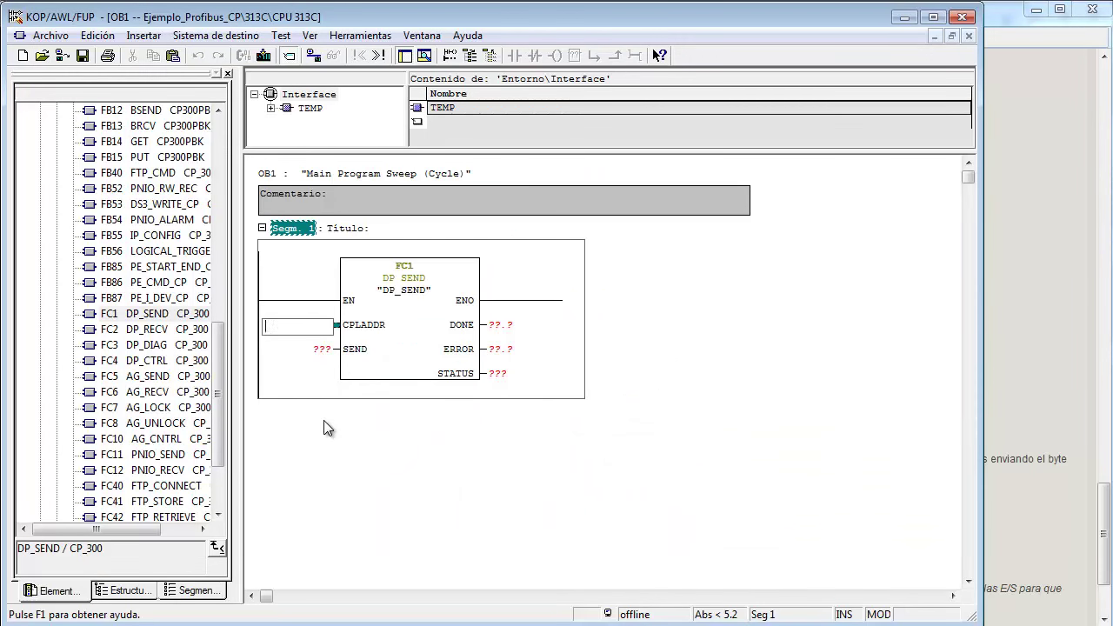
type("w")
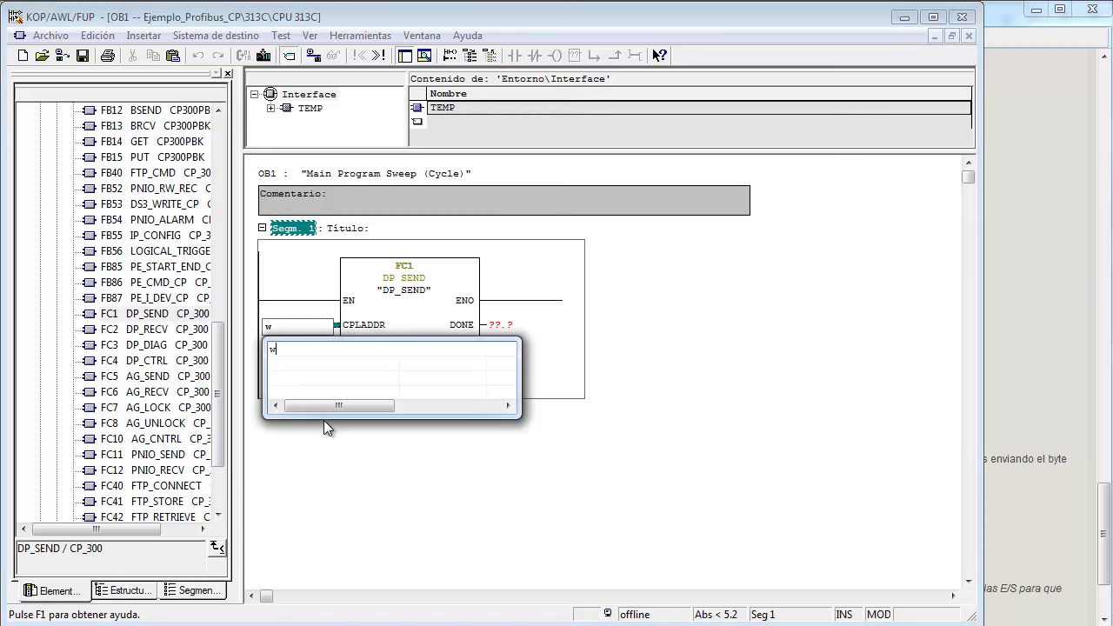
type("#16")
key("BackSpace")
key("BackSpace")
key("BackSpace")
key("BackSpace")
type("w#16#100")
key("Return")
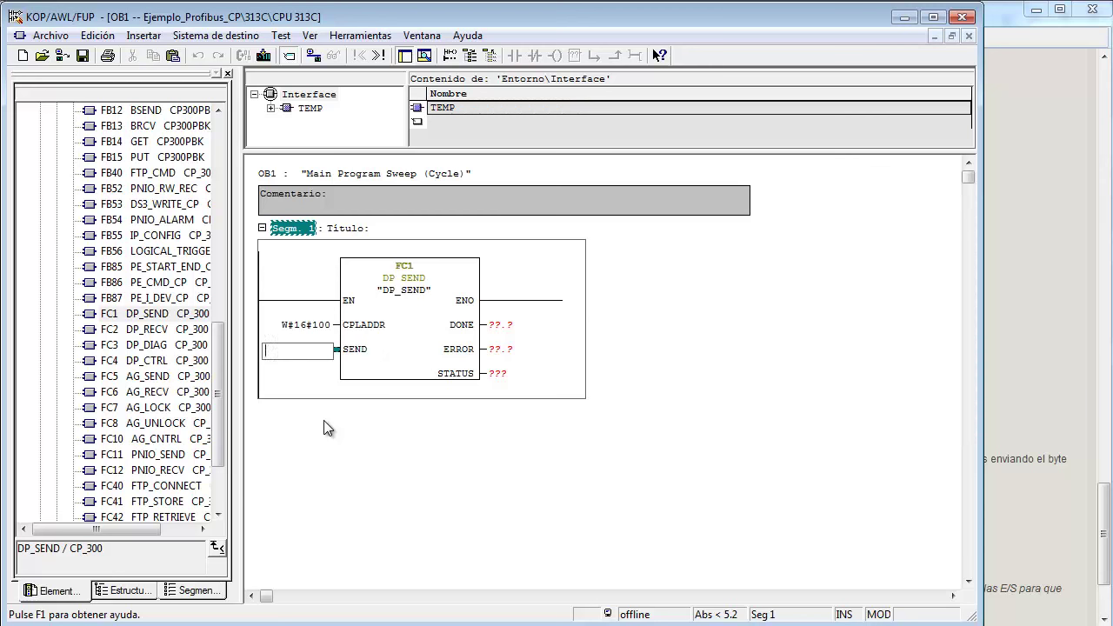
Switch to the "313C CP342-5 con ET200S" page in Firefox to check the SEND parameter of the DP_SEND example.
mouse_move(431, 622)
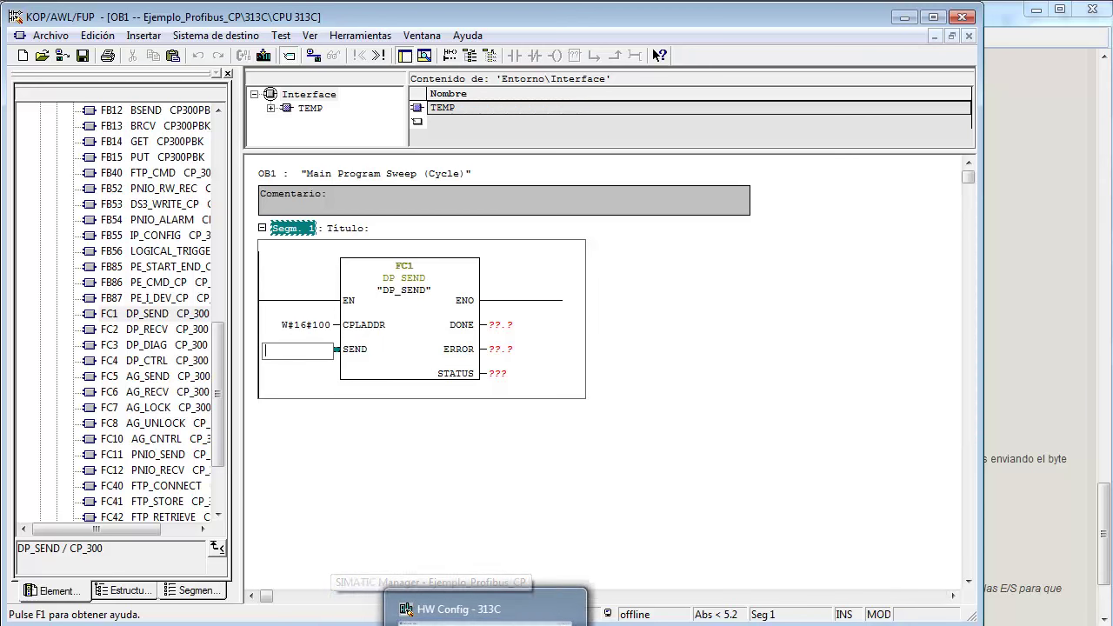
mouse_move(536, 622)
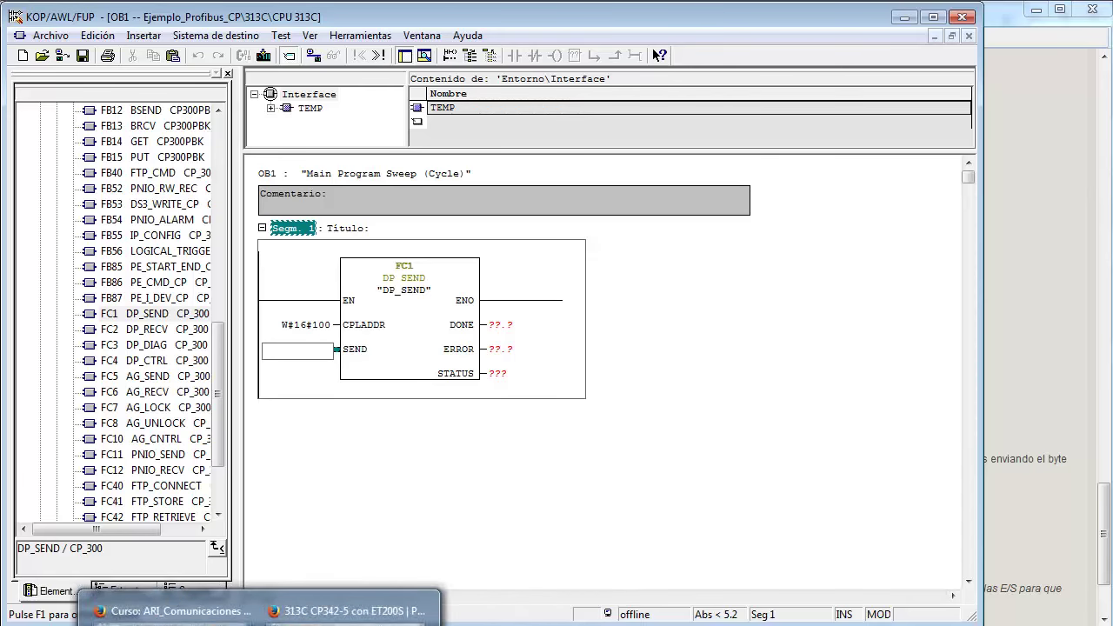
mouse_move(165, 622)
left_click(233, 615)
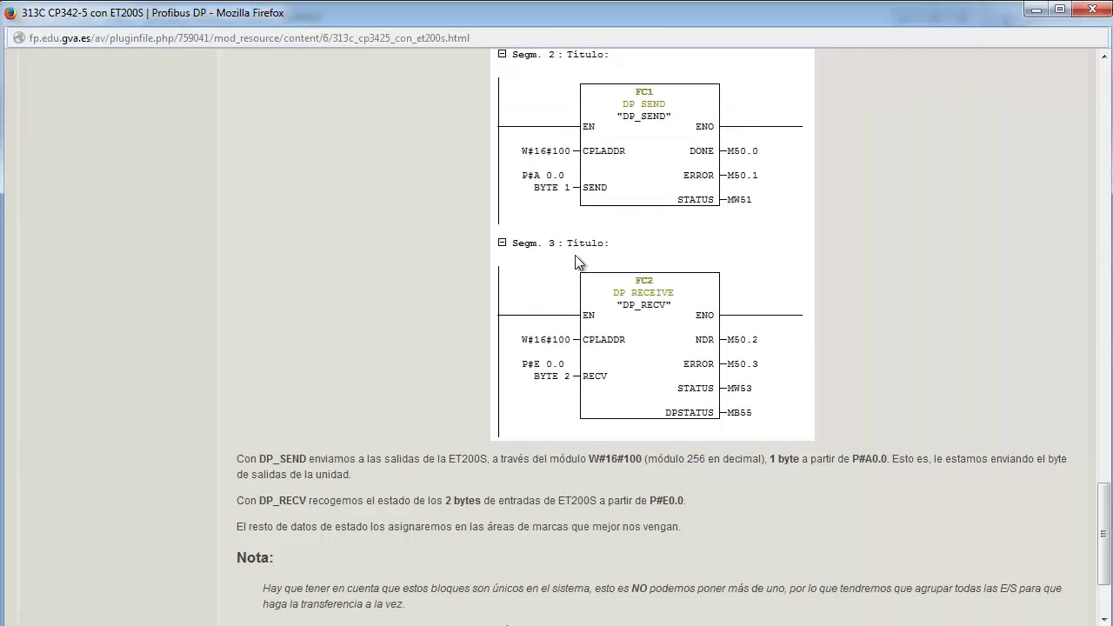